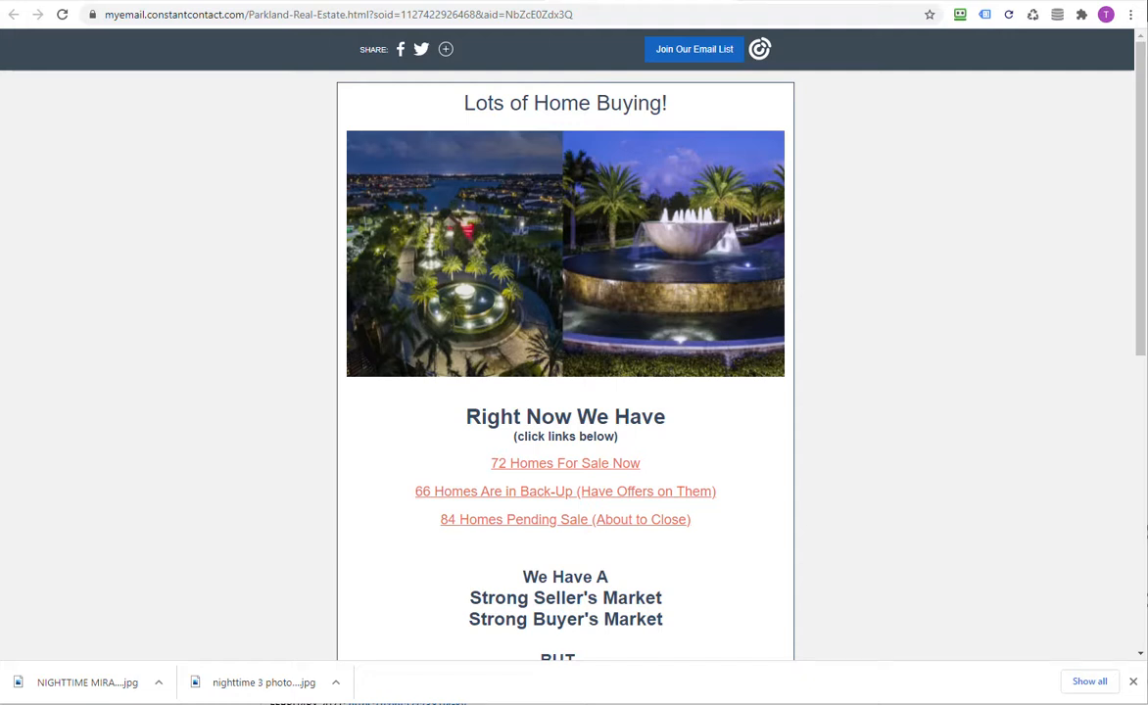
- Examine the CSS already held in the untitled Notepad file, from its end back toward the beginning
{"action": "mouse_move", "coordinate": [1144, 8]}
{"action": "left_mouse_down"}
{"action": "mouse_move", "coordinate": [12, 2]}
{"action": "mouse_move", "coordinate": [456, 14]}
{"action": "mouse_move", "coordinate": [168, 24]}
{"action": "mouse_move", "coordinate": [1144, 2]}
{"action": "mouse_move", "coordinate": [1147, 18]}
{"action": "mouse_move", "coordinate": [990, 17]}
{"action": "mouse_move", "coordinate": [1147, 18]}
{"action": "left_mouse_up"}
{"action": "key", "text": "alt+Tab"}
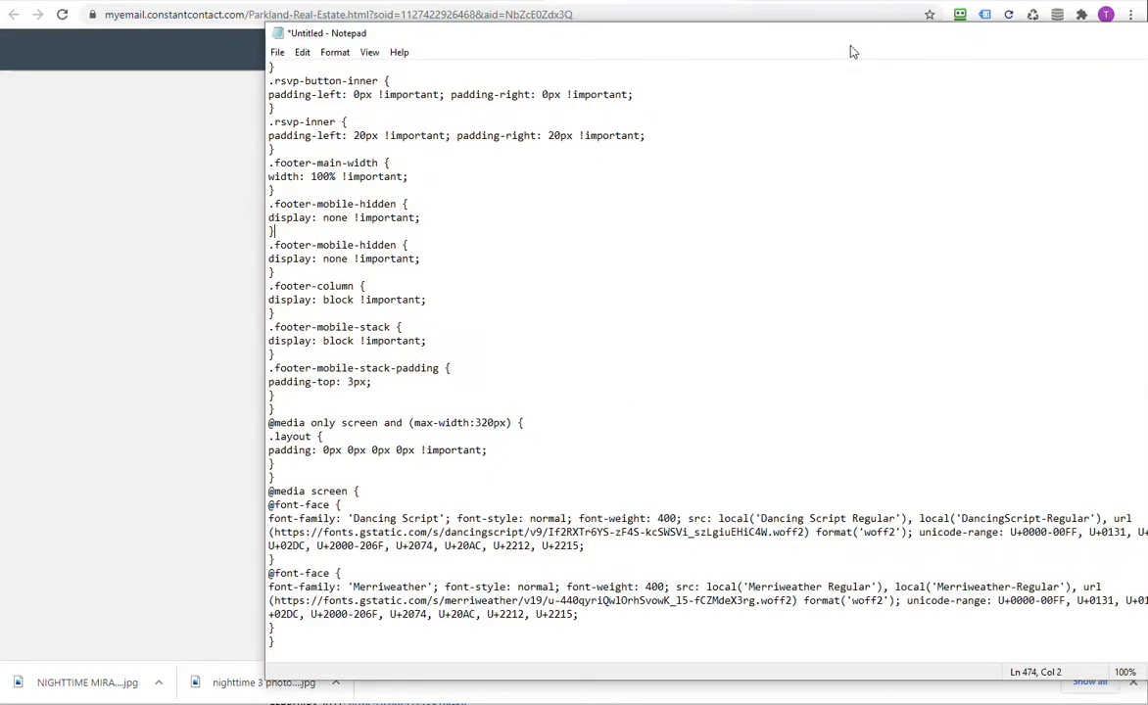
{"action": "left_click_drag", "start_coordinate": [851, 47], "coordinate": [728, 82]}
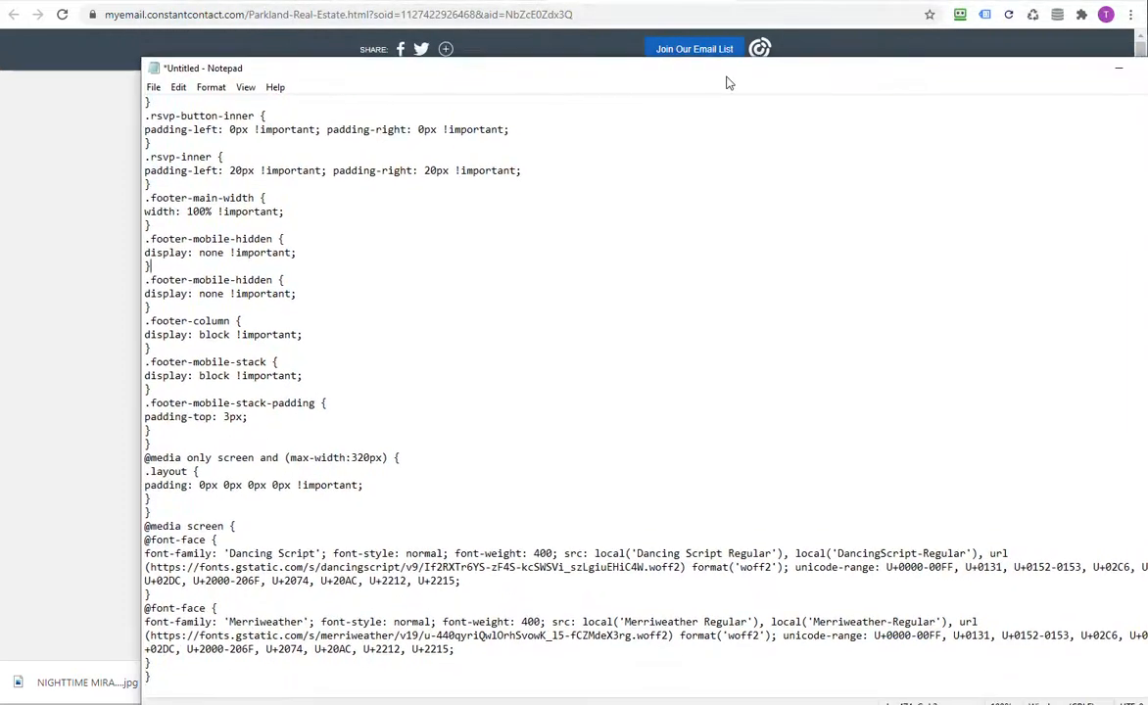
{"action": "scroll", "coordinate": [285, 584], "scroll_direction": "up", "scroll_amount": 15}
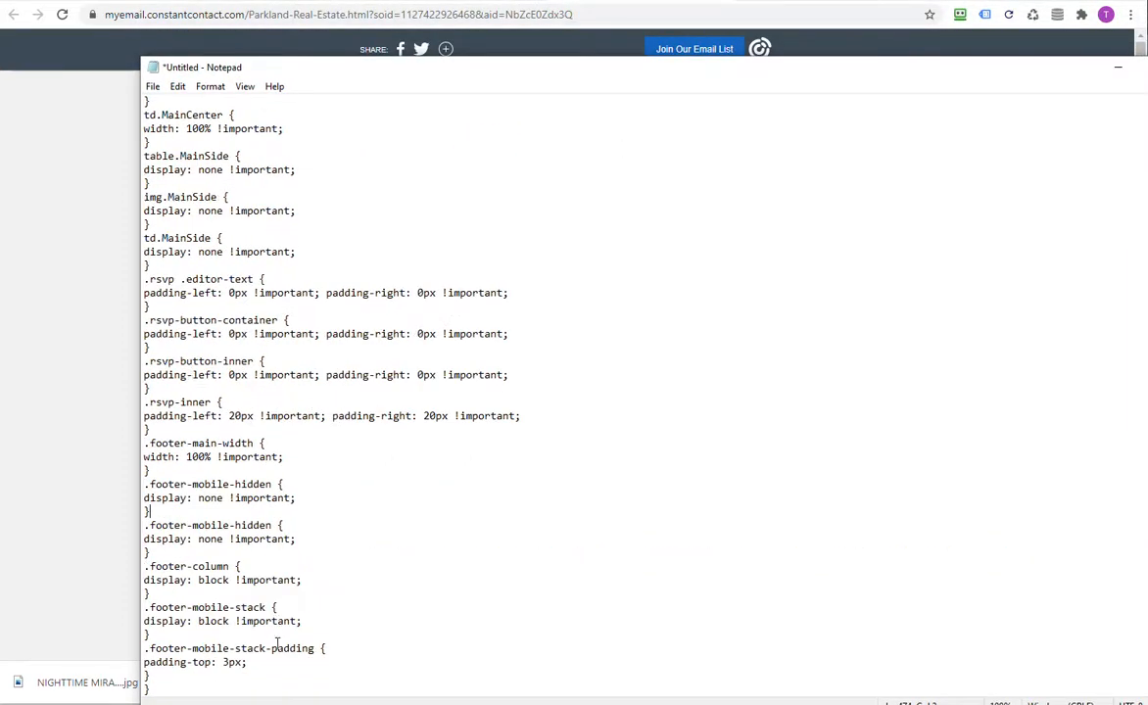
{"action": "scroll", "coordinate": [285, 585], "scroll_direction": "up", "scroll_amount": 20}
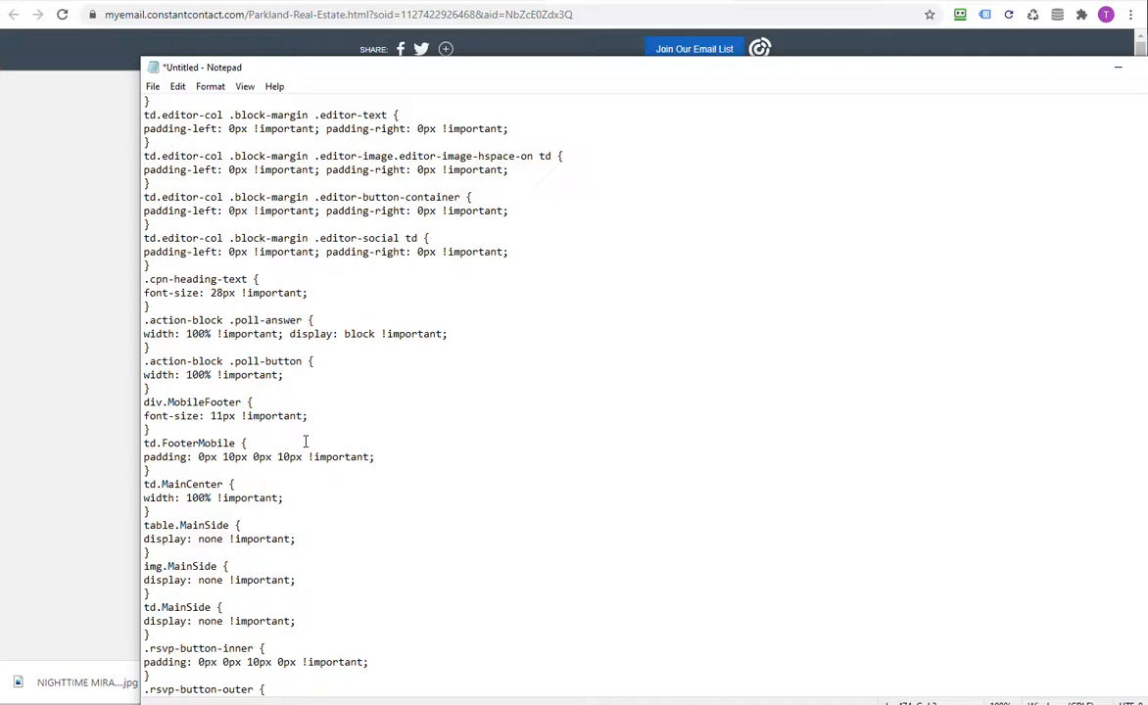
{"action": "scroll", "coordinate": [306, 443], "scroll_direction": "up", "scroll_amount": 20}
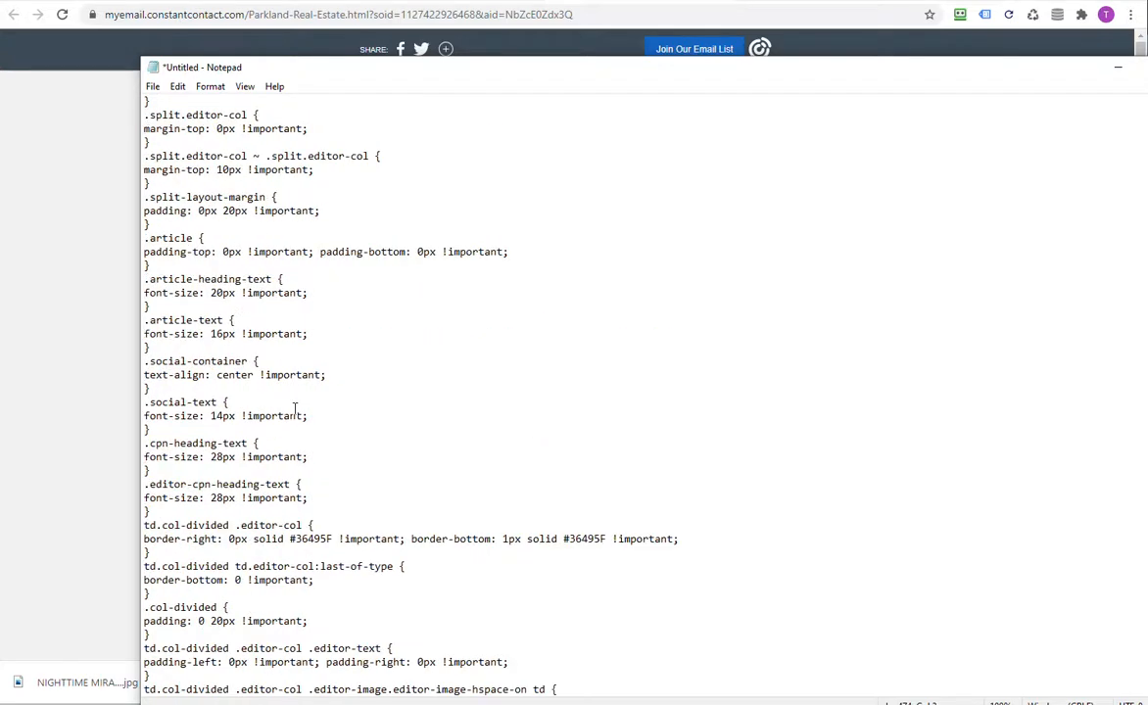
{"action": "scroll", "coordinate": [294, 409], "scroll_direction": "up", "scroll_amount": 20}
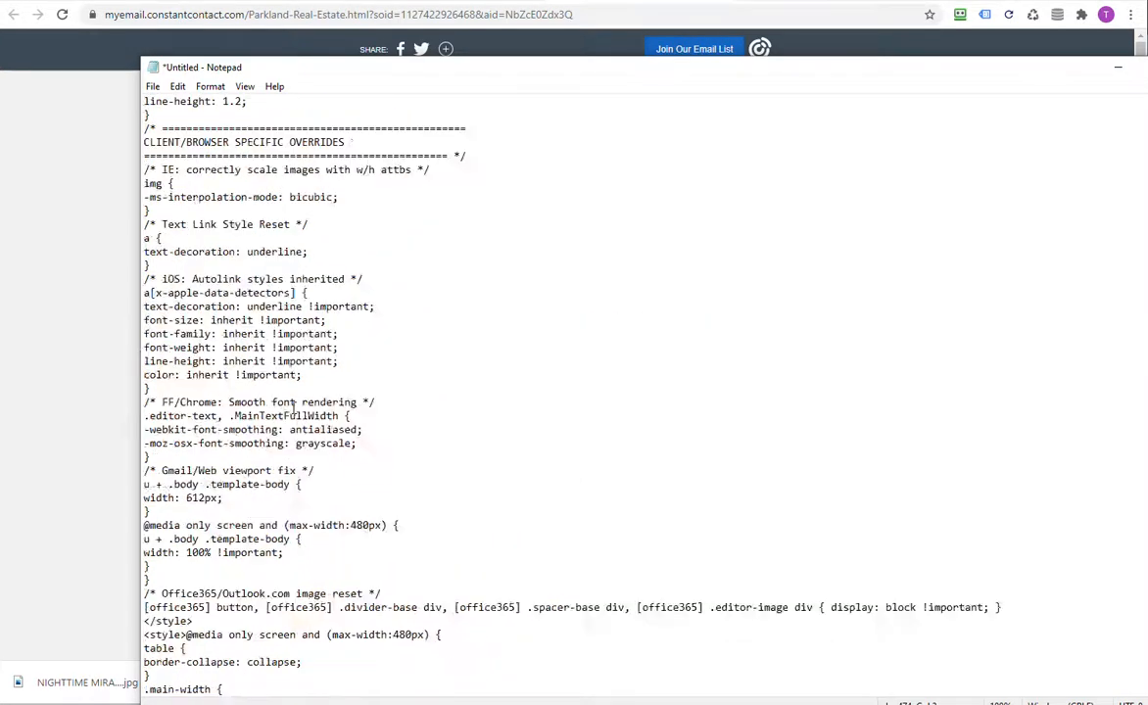
{"action": "scroll", "coordinate": [281, 401], "scroll_direction": "up", "scroll_amount": 1}
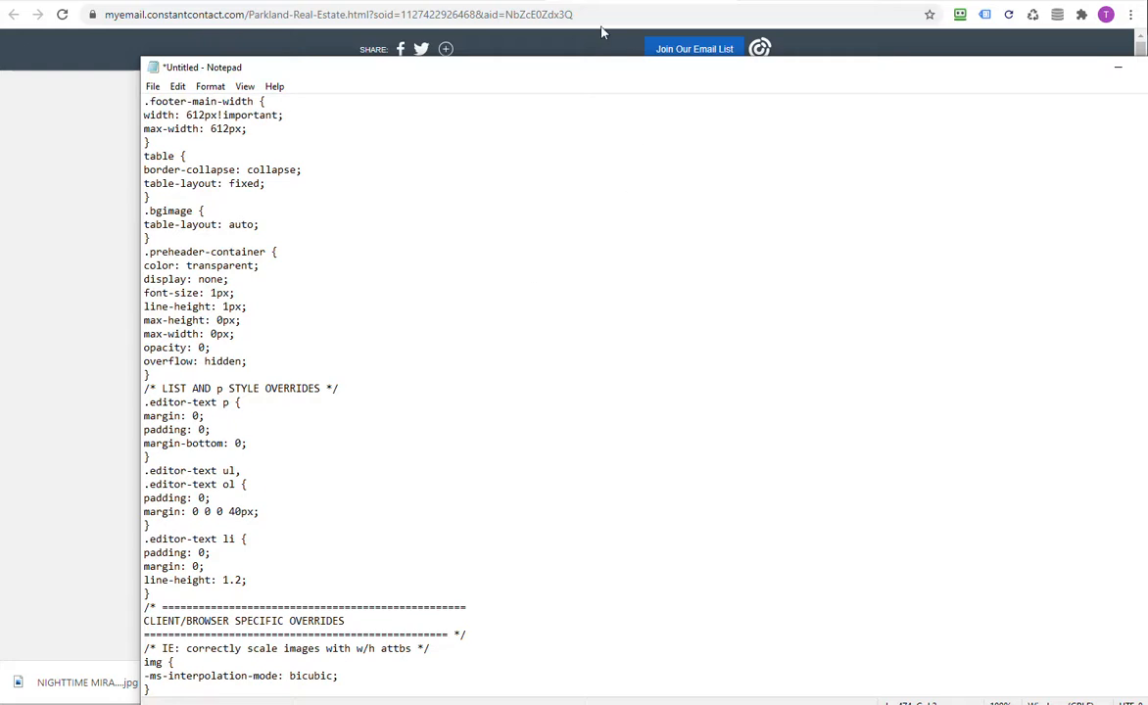
{"action": "left_click_drag", "start_coordinate": [557, 76], "coordinate": [1147, 79]}
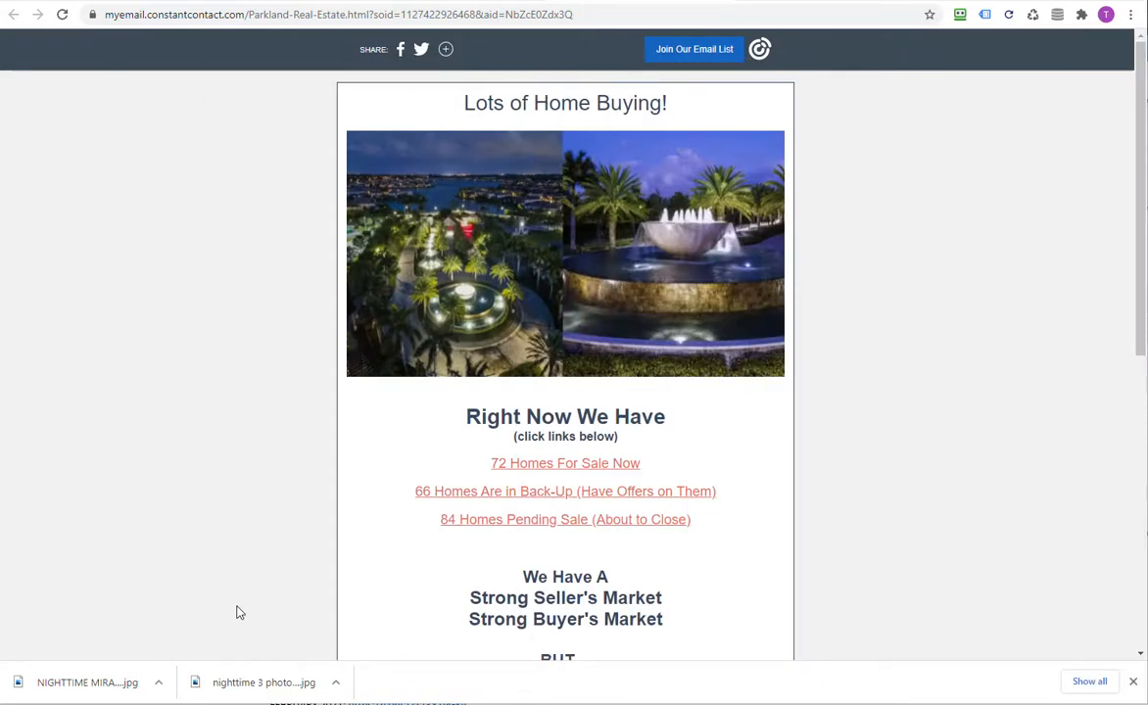
- Dismiss the finished downloads and open the MARCH 2021 report link from the reports email in Outlook
{"action": "left_click", "coordinate": [1133, 682]}
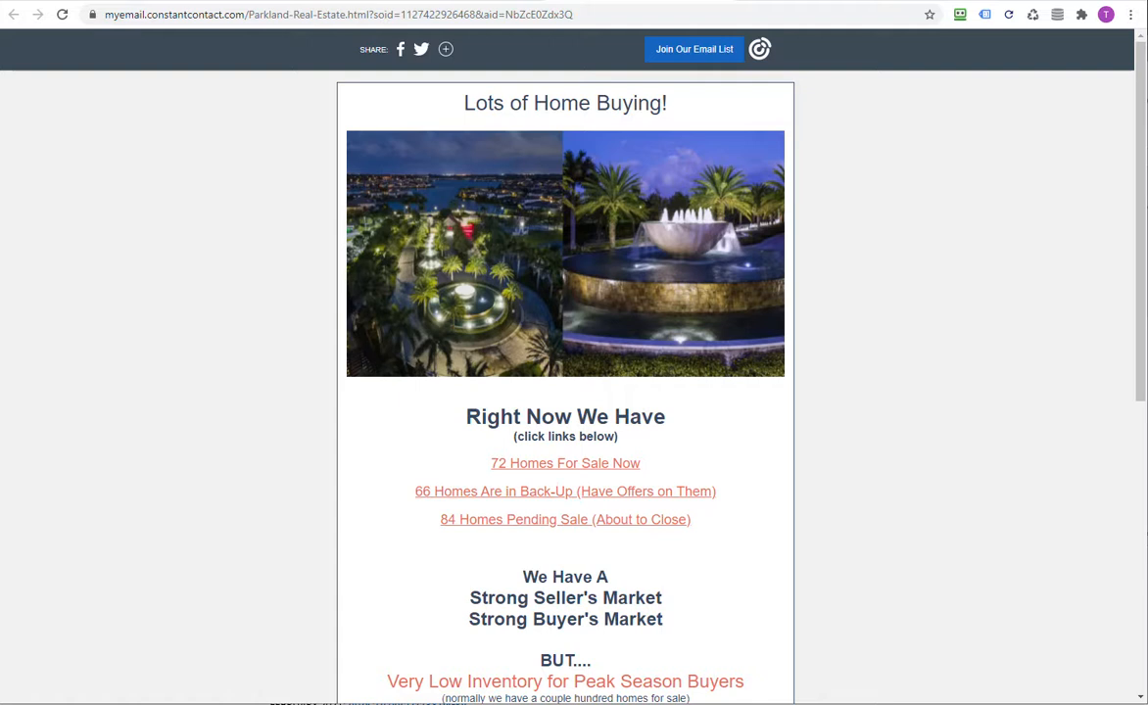
{"action": "key", "text": "alt+Tab"}
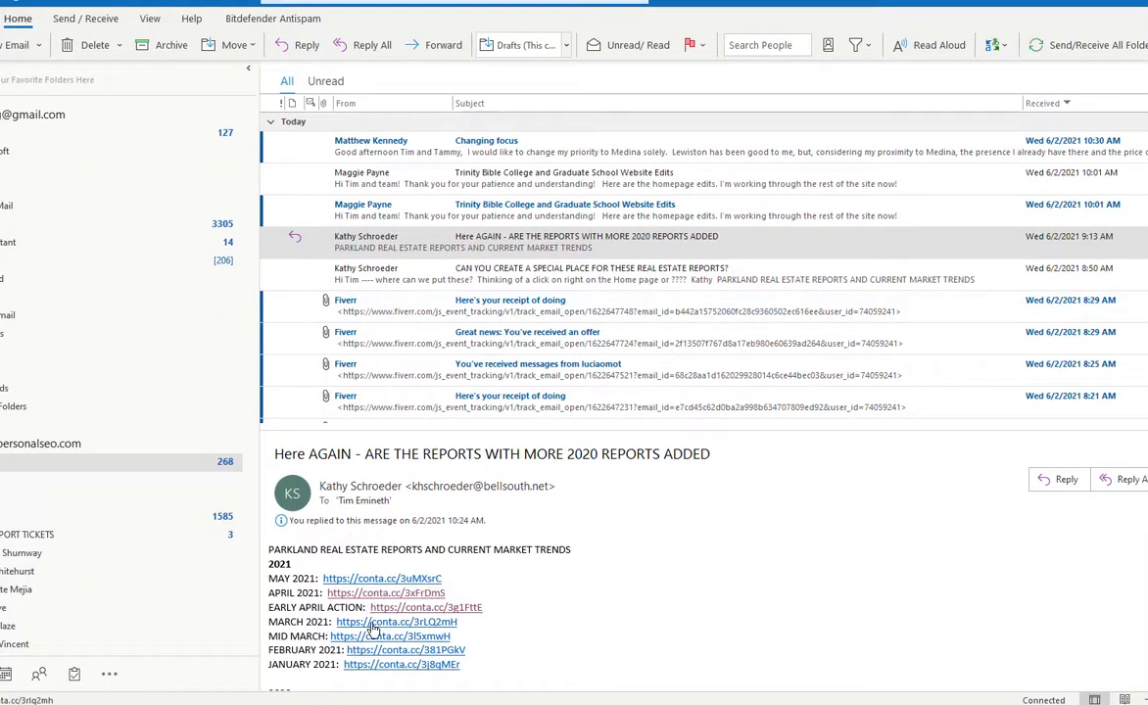
{"action": "left_click", "coordinate": [373, 628]}
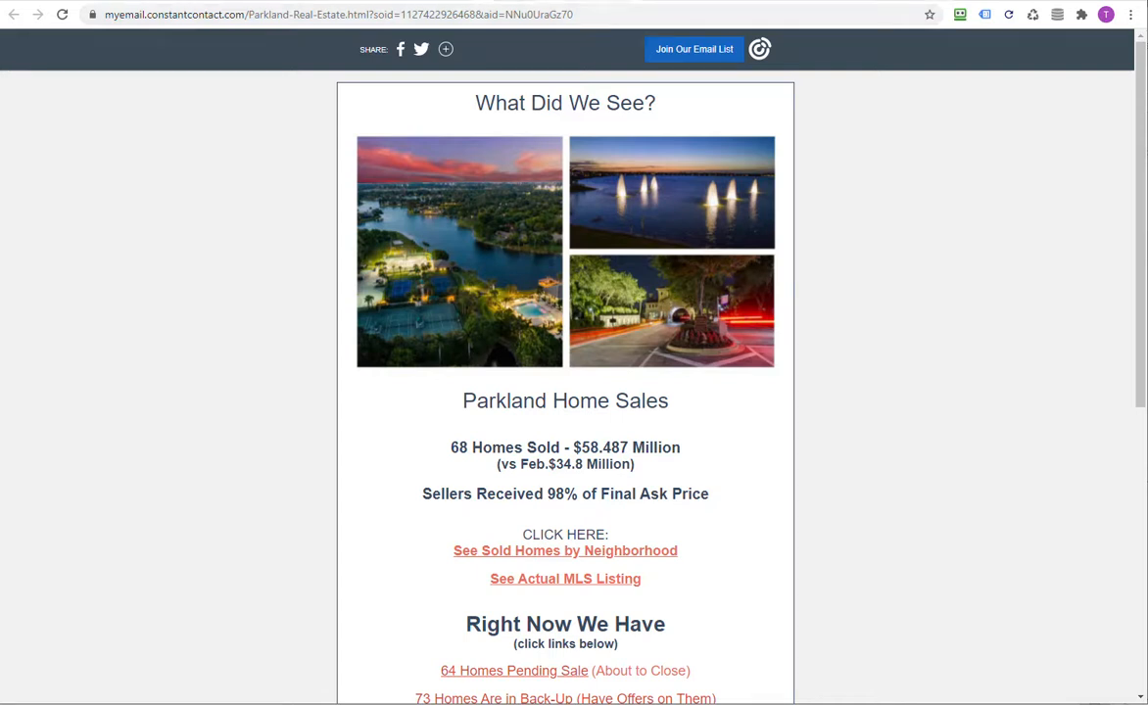
- Open the page source of the March "What Did We See?" newsletter in the browser
{"action": "key", "text": "ctrl+t"}
{"action": "left_click", "coordinate": [240, 1]}
{"action": "right_click", "coordinate": [250, 283]}
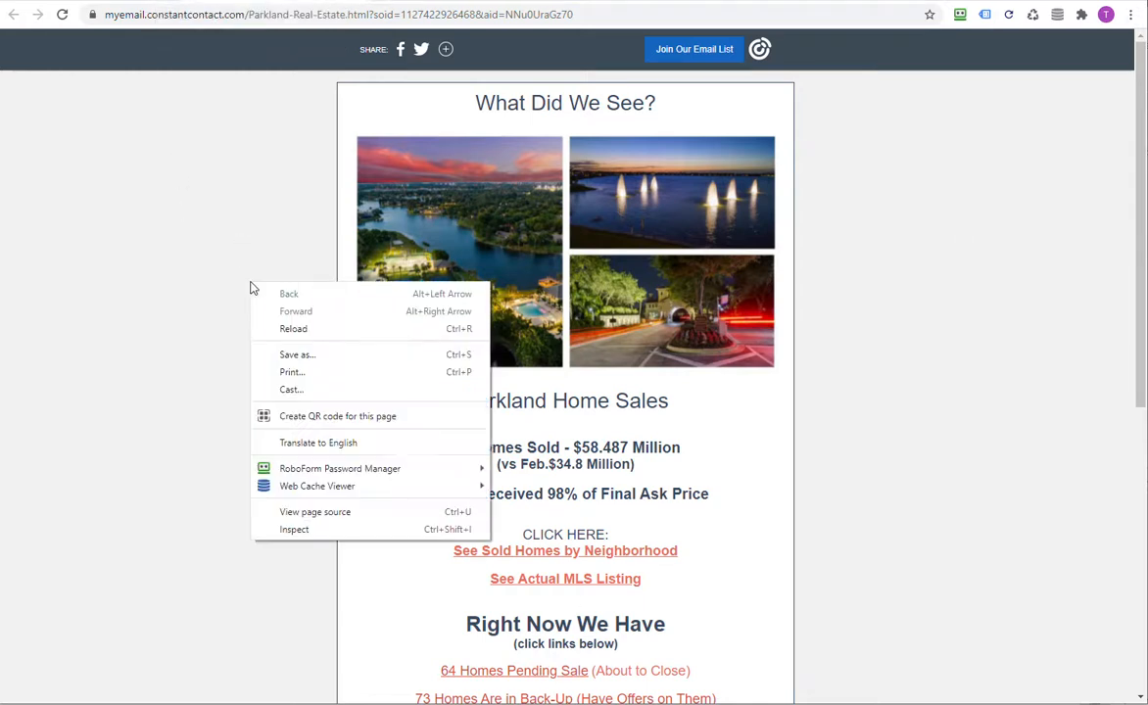
{"action": "left_click", "coordinate": [354, 513]}
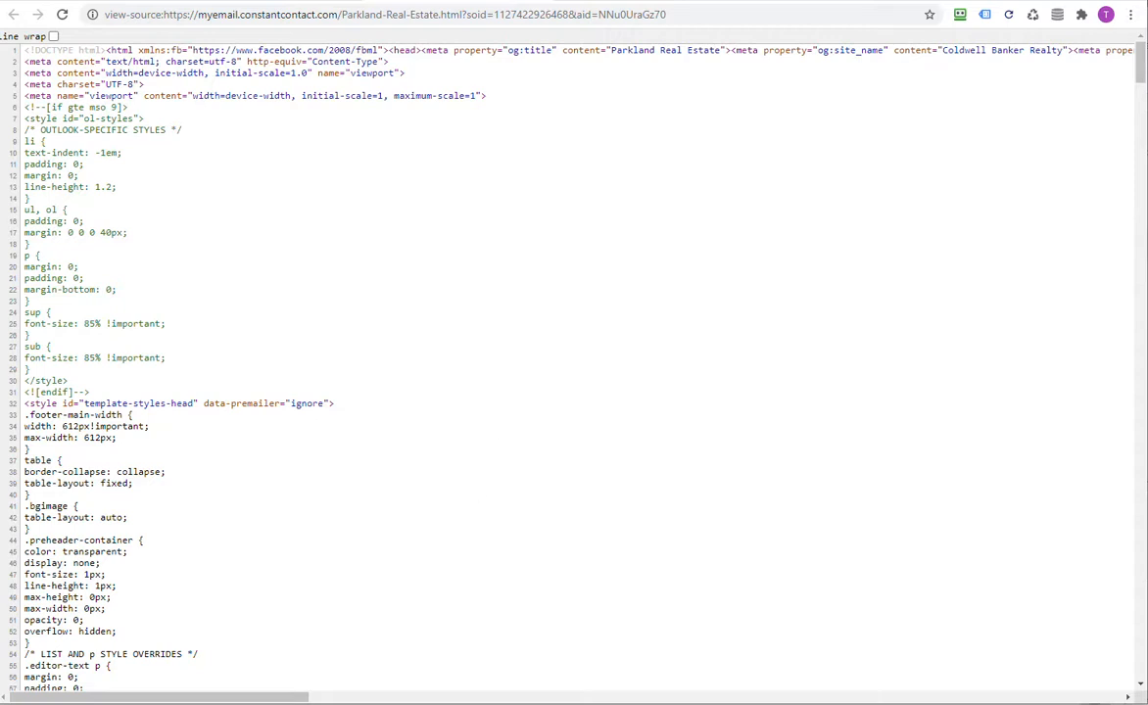
{"action": "left_click_drag", "start_coordinate": [1147, 73], "coordinate": [293, 22]}
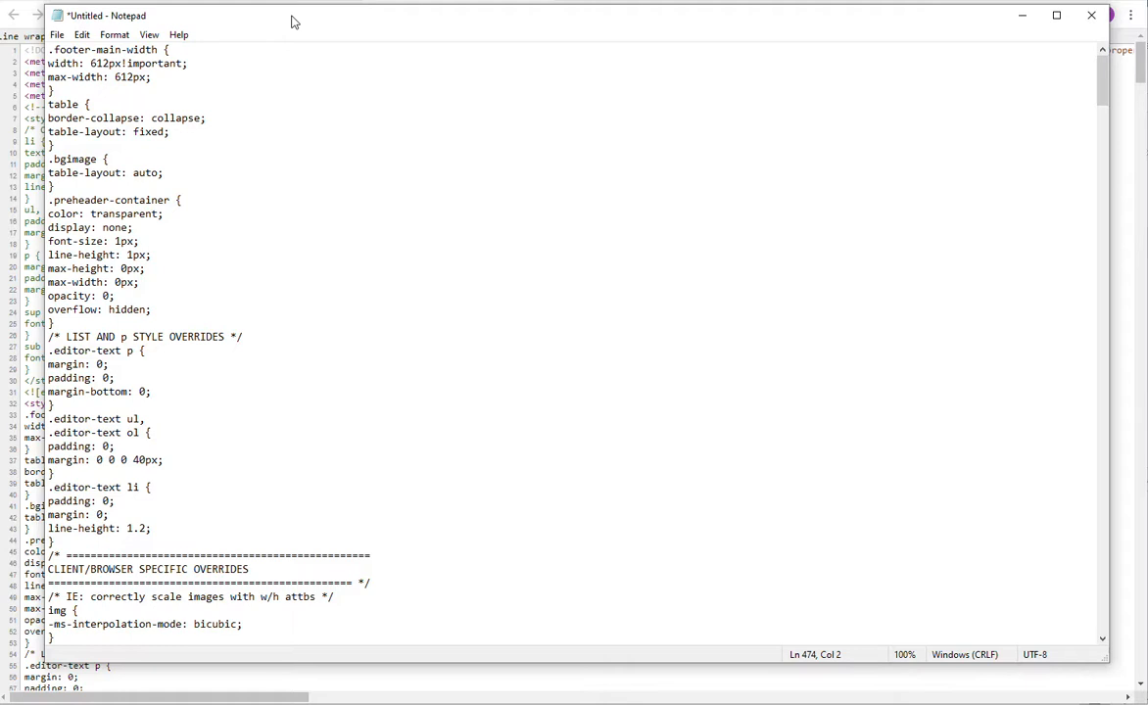
{"action": "left_click_drag", "start_coordinate": [291, 21], "coordinate": [0, 44]}
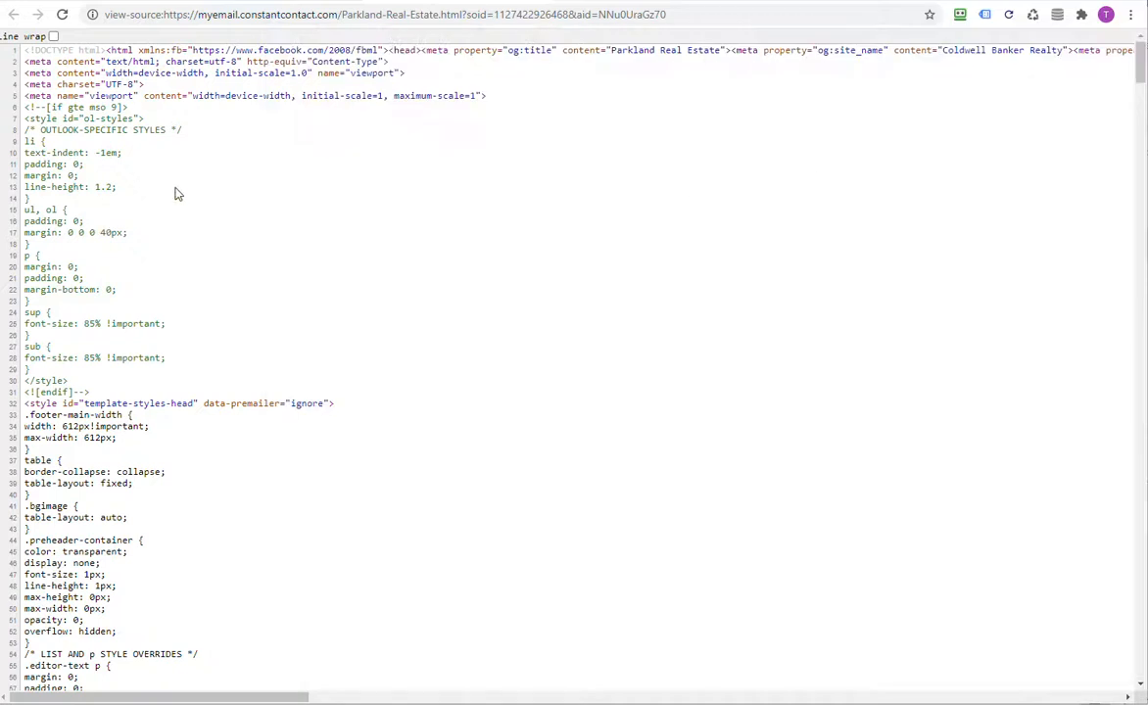
{"action": "scroll", "coordinate": [170, 223], "scroll_direction": "down", "scroll_amount": 3}
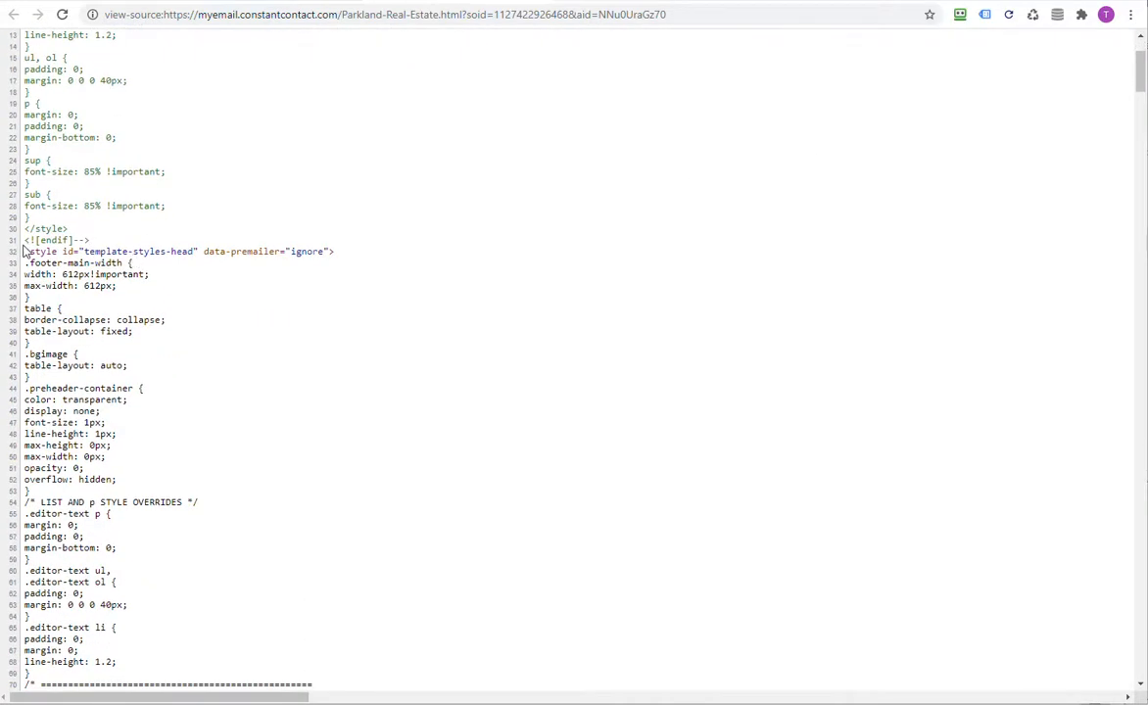
{"action": "left_click_drag", "start_coordinate": [29, 251], "coordinate": [366, 256]}
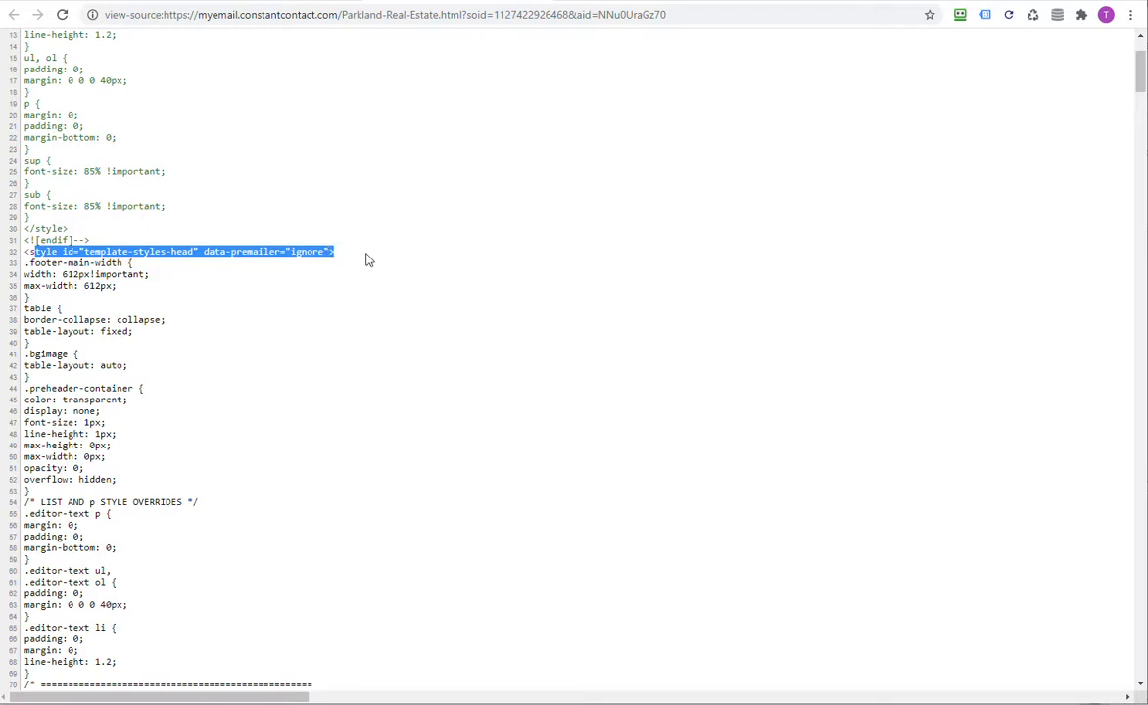
{"action": "left_click", "coordinate": [348, 321]}
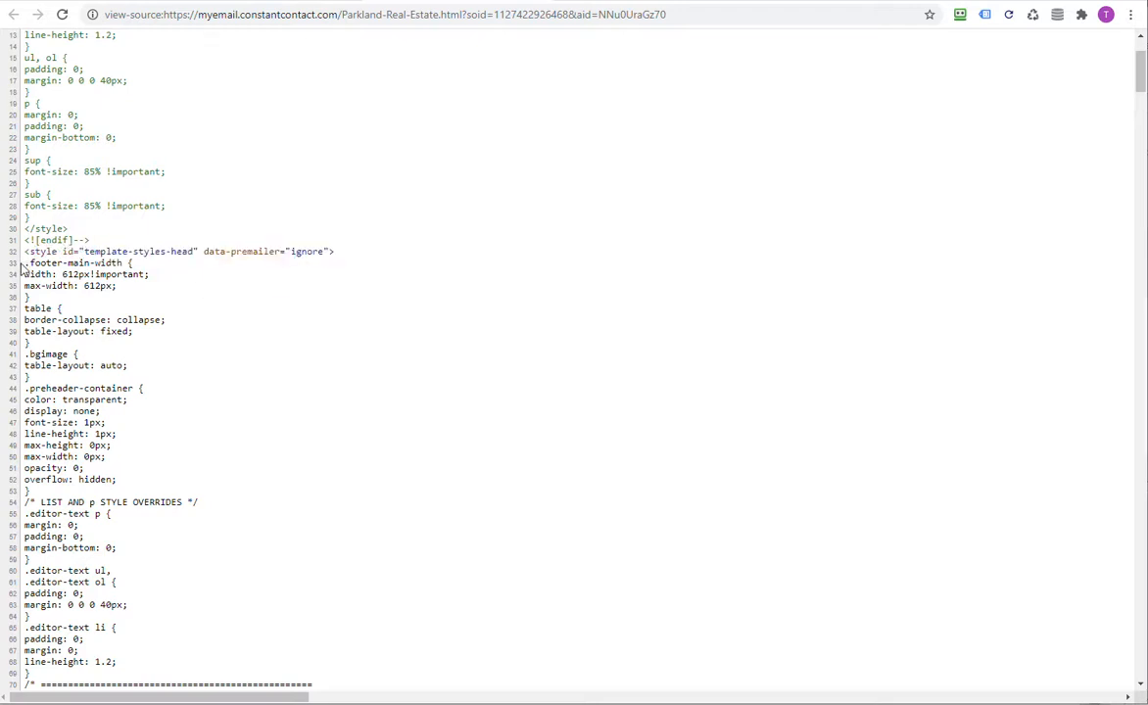
{"action": "left_click_drag", "start_coordinate": [24, 262], "coordinate": [60, 327]}
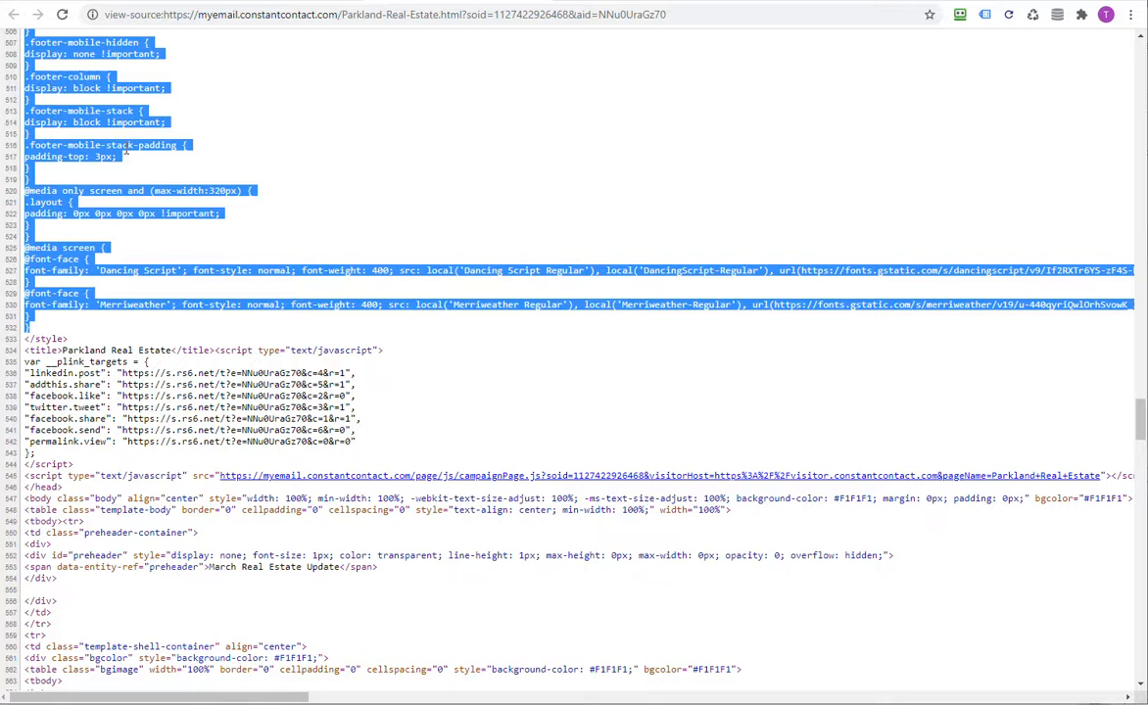
{"action": "right_click", "coordinate": [55, 201]}
{"action": "left_click", "coordinate": [86, 207]}
- Replace the entire contents of the untitled Notepad file with the copied March newsletter CSS
{"action": "left_click_drag", "start_coordinate": [1147, 10], "coordinate": [494, 22]}
{"action": "left_click", "coordinate": [497, 242]}
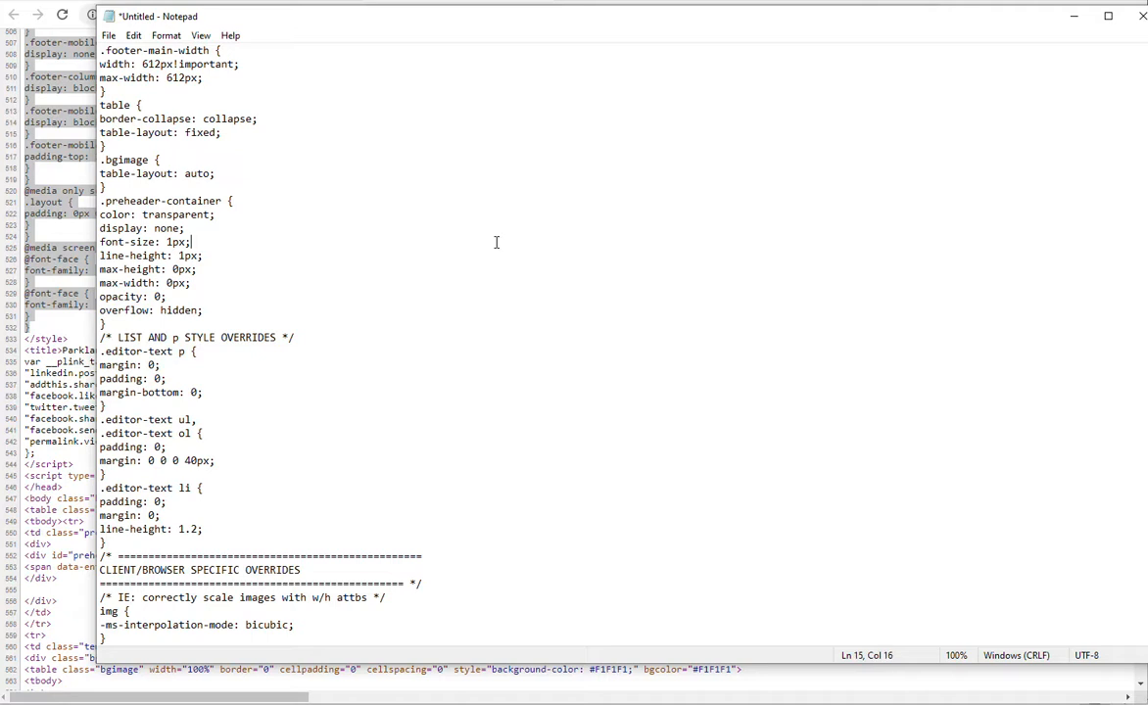
{"action": "key", "text": "ctrl+a"}
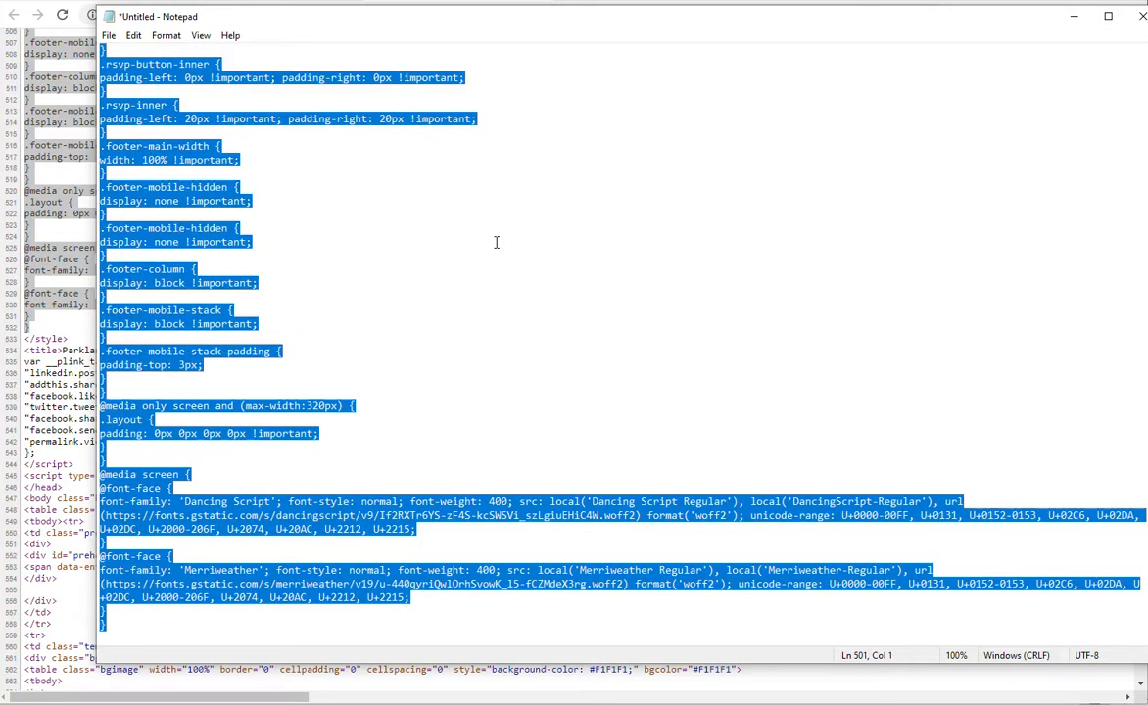
{"action": "key", "text": "Delete"}
{"action": "key", "text": "ctrl+v"}
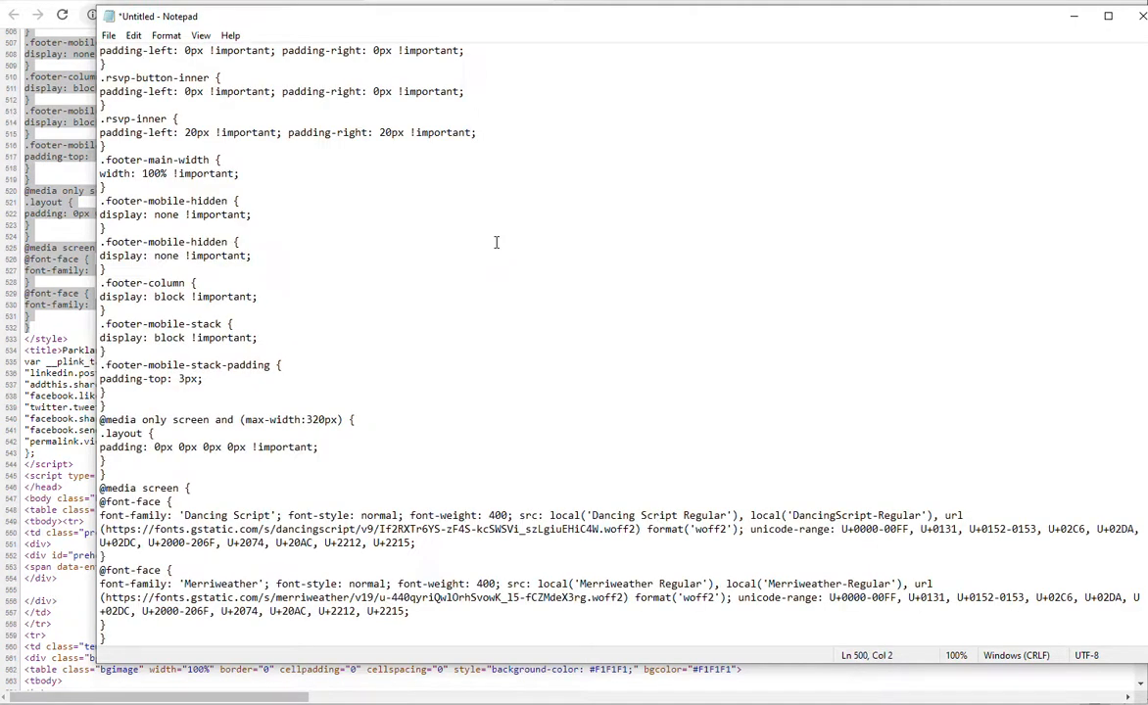
{"action": "left_click_drag", "start_coordinate": [571, 16], "coordinate": [1147, 41]}
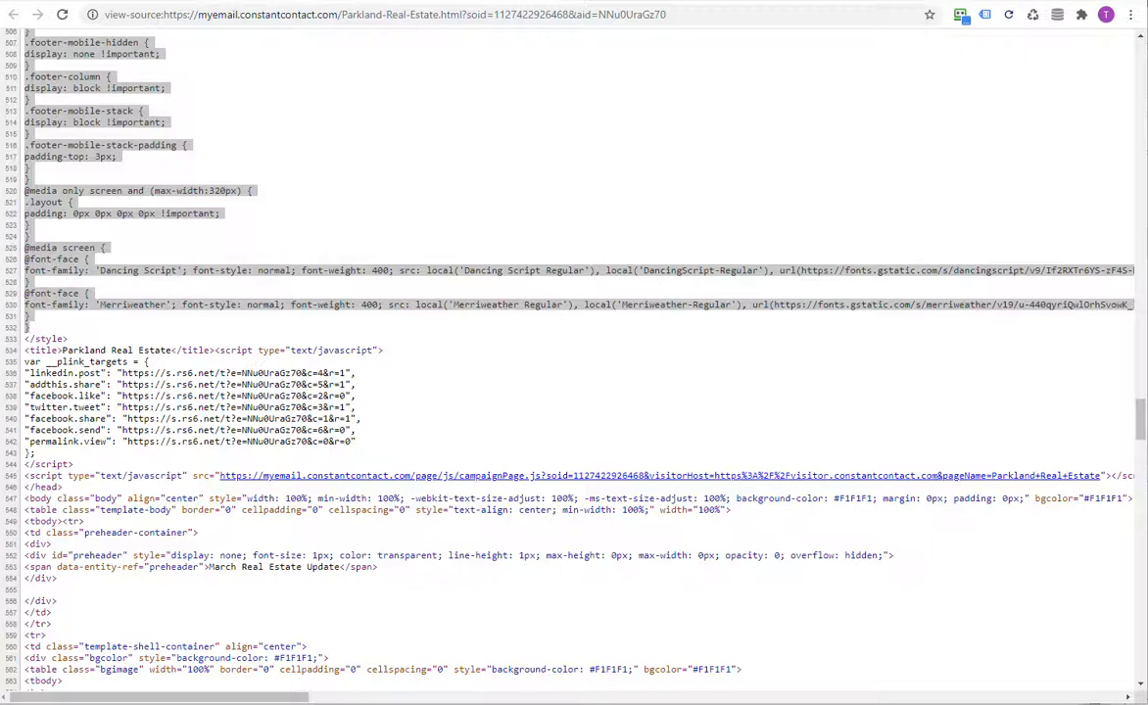
- Save the newsletter's photo collage to the Downloads folder as PARKLAND COLLAGE MARCH 2021 1.jpg
{"action": "left_click", "coordinate": [245, 1]}
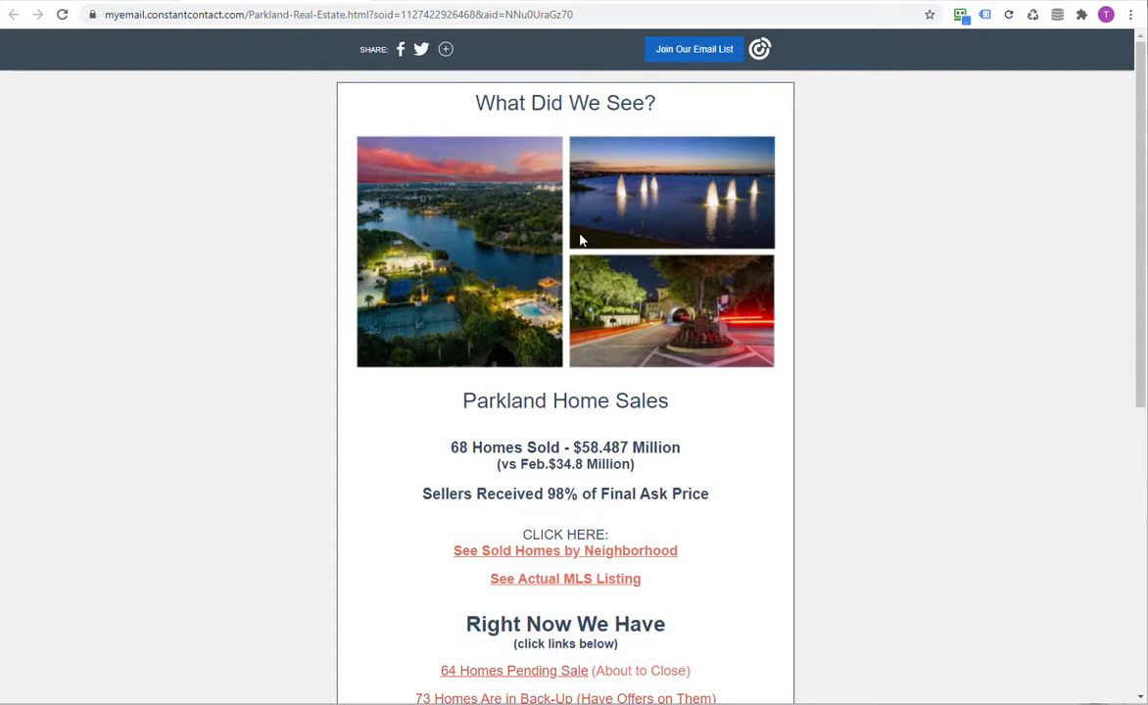
{"action": "right_click", "coordinate": [462, 245]}
{"action": "left_click", "coordinate": [526, 283]}
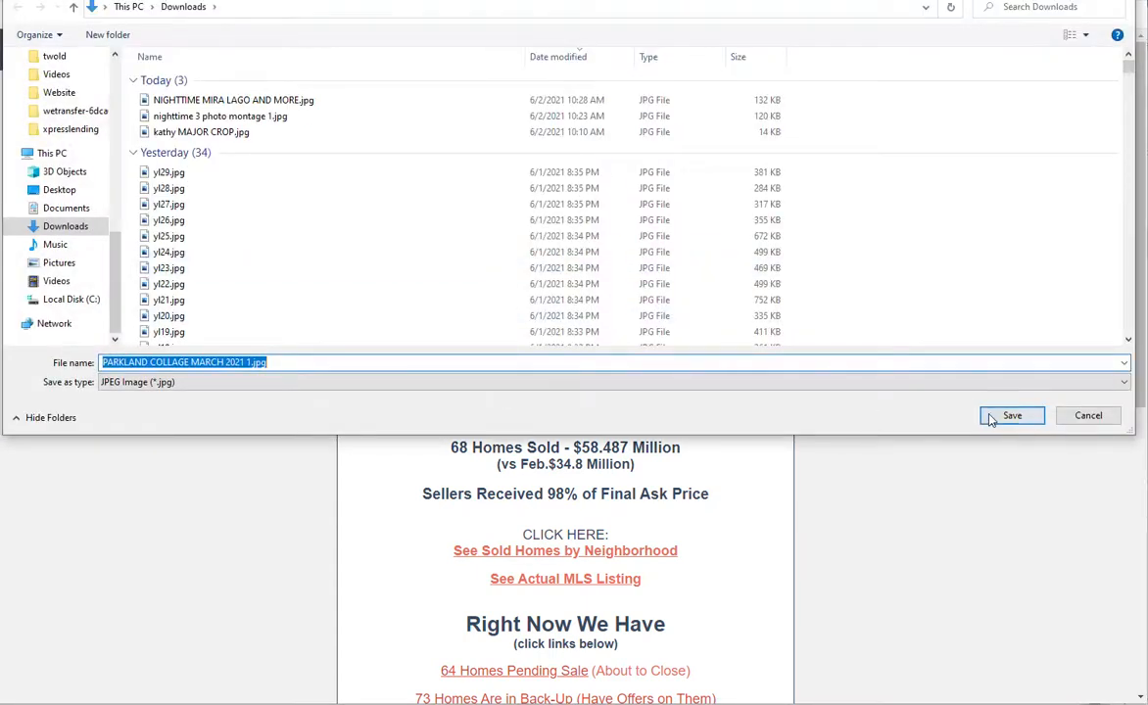
{"action": "left_click", "coordinate": [1012, 413]}
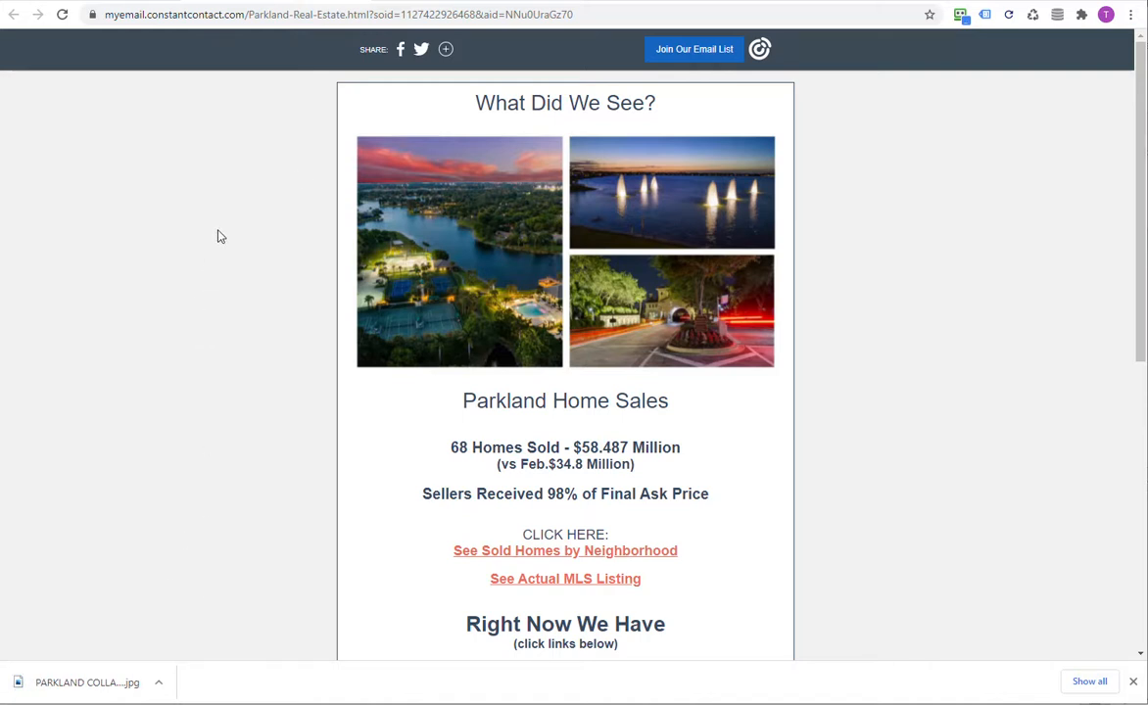
- Copy the newsletter's HTML from the opening body tag through the closing body tag in the page source
{"action": "left_click", "coordinate": [431, 1]}
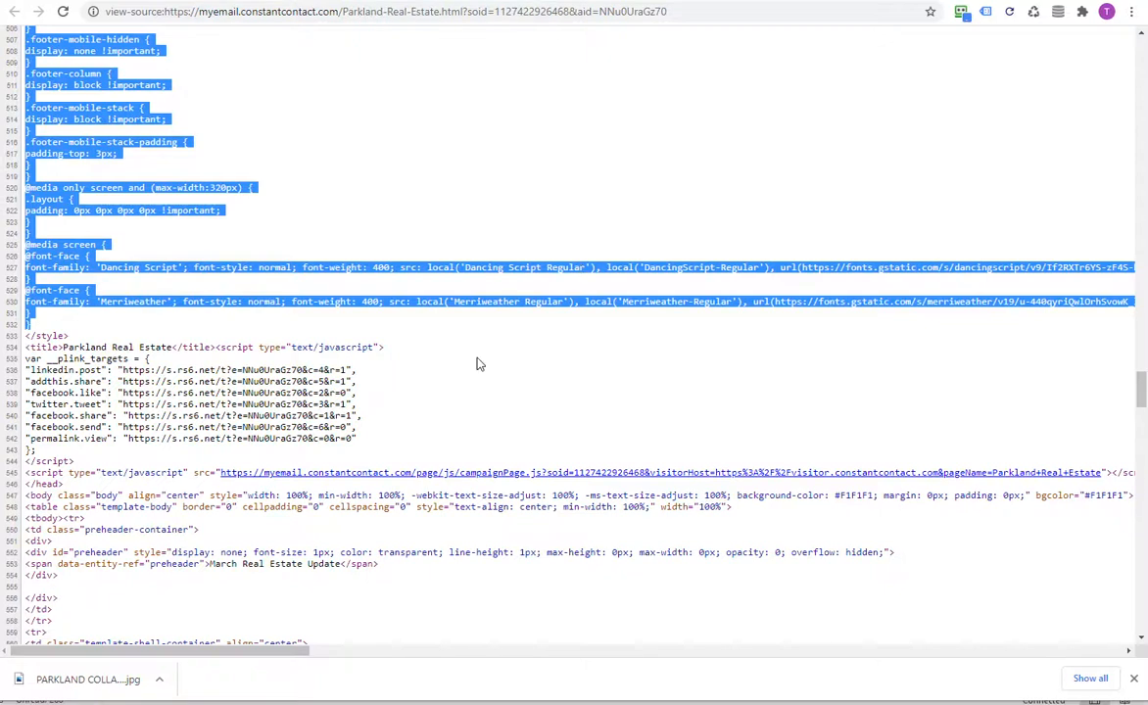
{"action": "scroll", "coordinate": [149, 453], "scroll_direction": "down", "scroll_amount": 3}
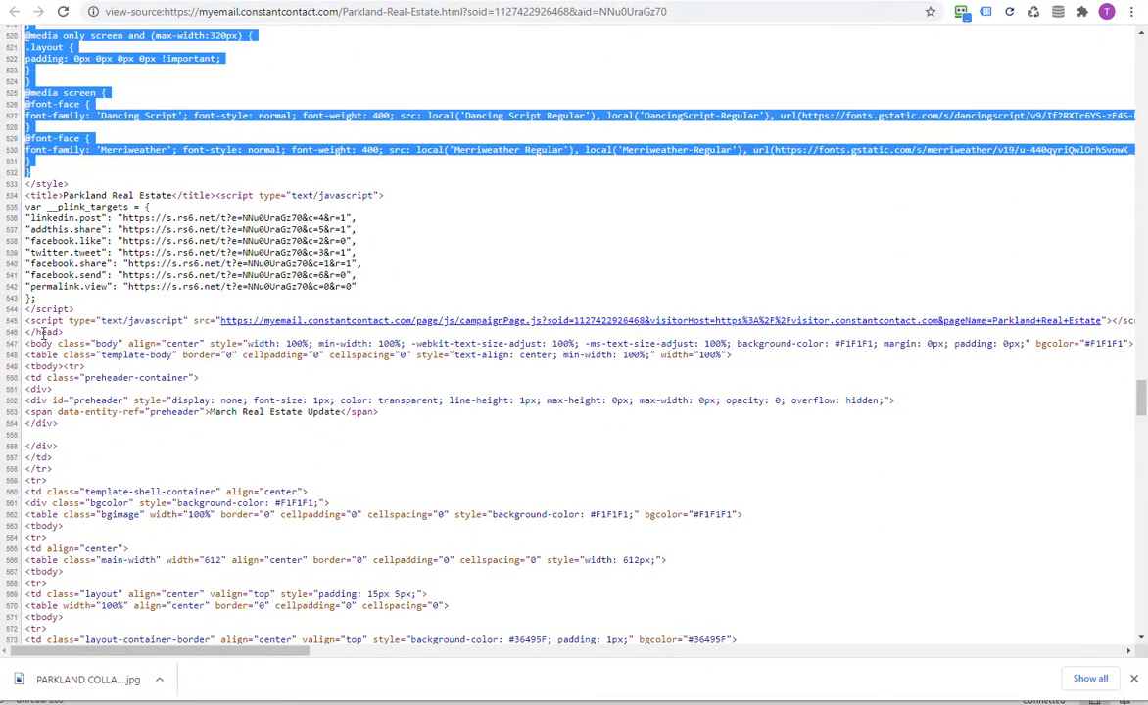
{"action": "left_click_drag", "start_coordinate": [27, 343], "coordinate": [64, 632]}
{"action": "scroll", "coordinate": [98, 526], "scroll_direction": "down", "scroll_amount": 20}
{"action": "scroll", "coordinate": [103, 520], "scroll_direction": "down", "scroll_amount": 16}
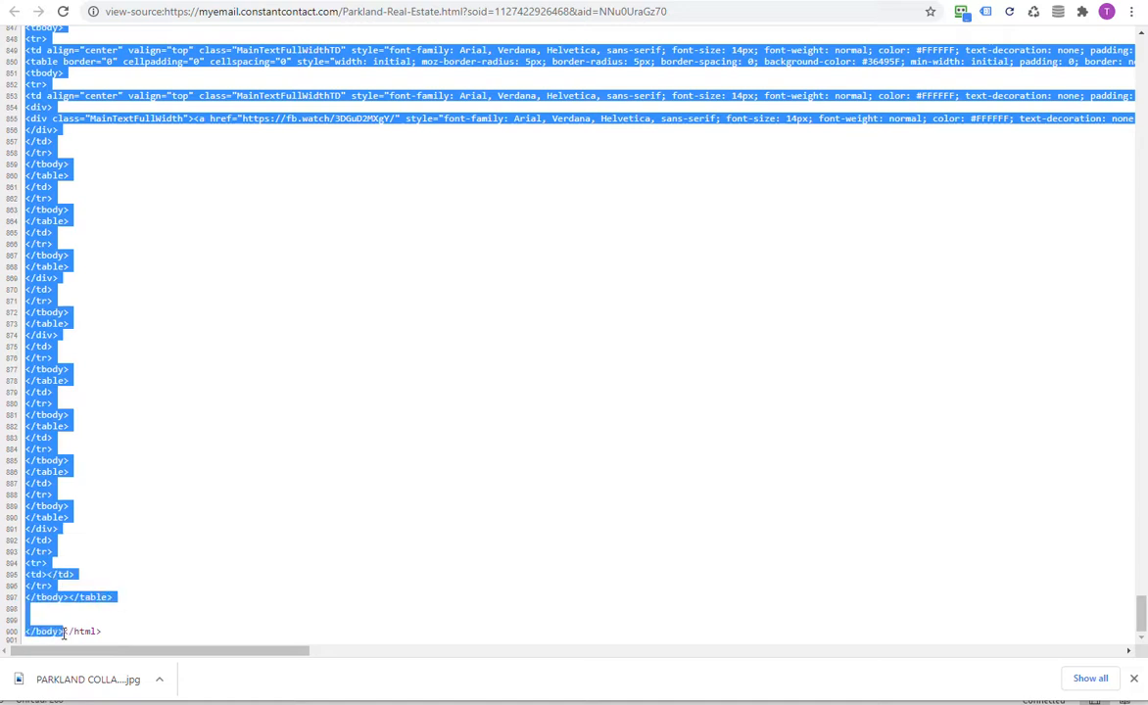
{"action": "right_click", "coordinate": [27, 513]}
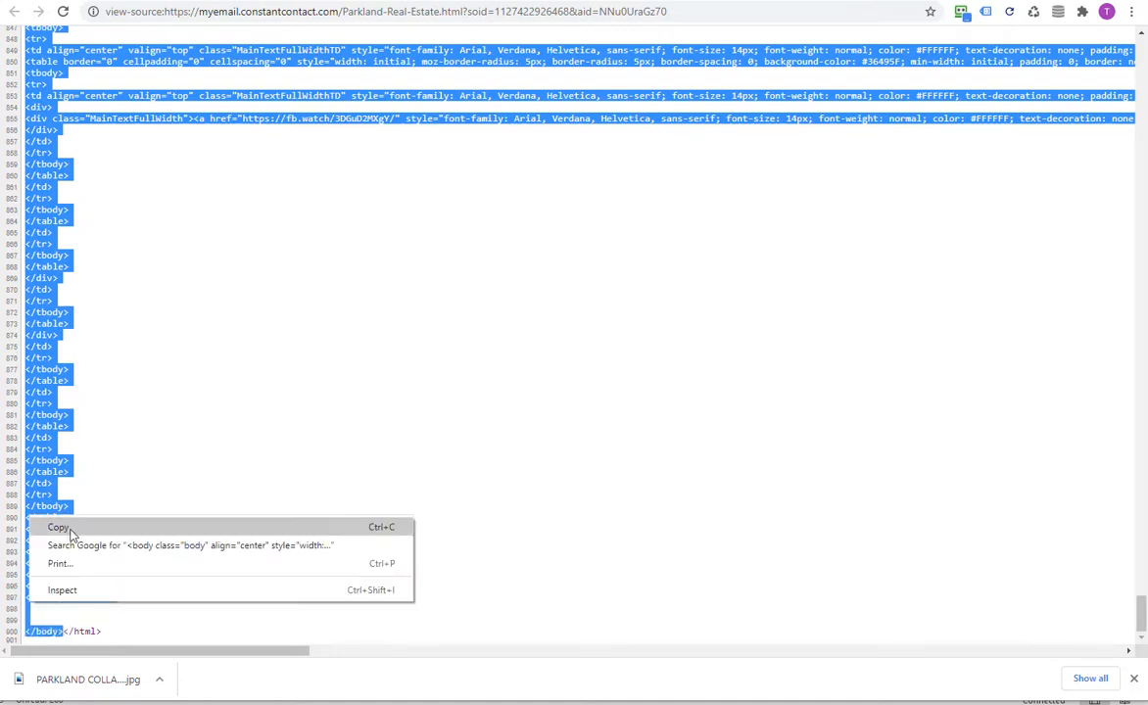
{"action": "left_click", "coordinate": [56, 525]}
- Switch to the WordPress window with the empty Add New Post editor and fit it on the screen
{"action": "left_click_drag", "start_coordinate": [1147, 128], "coordinate": [1147, 57]}
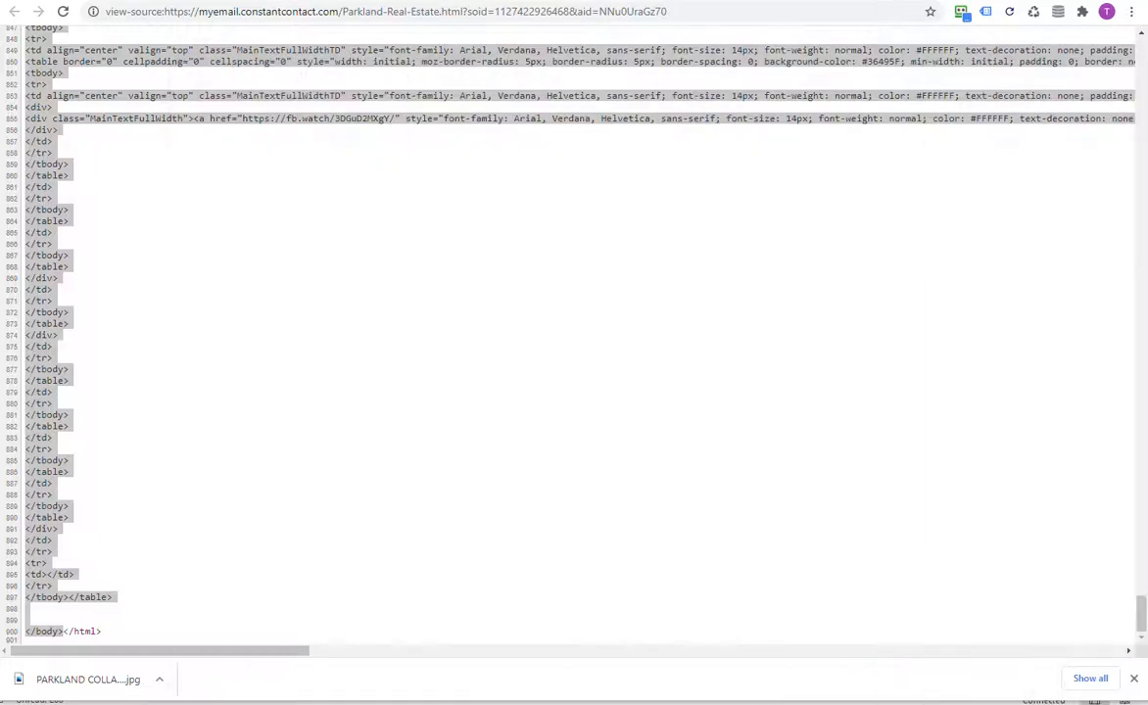
{"action": "left_click_drag", "start_coordinate": [1147, 12], "coordinate": [727, 20]}
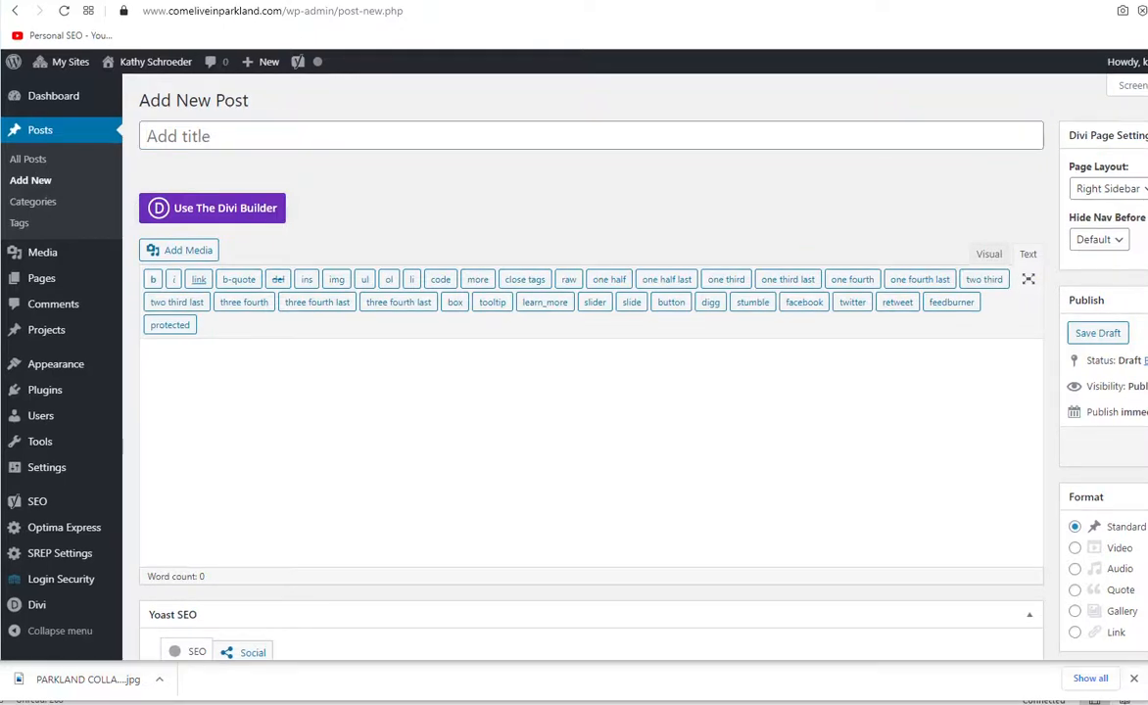
{"action": "left_click_drag", "start_coordinate": [1147, 208], "coordinate": [1146, 207]}
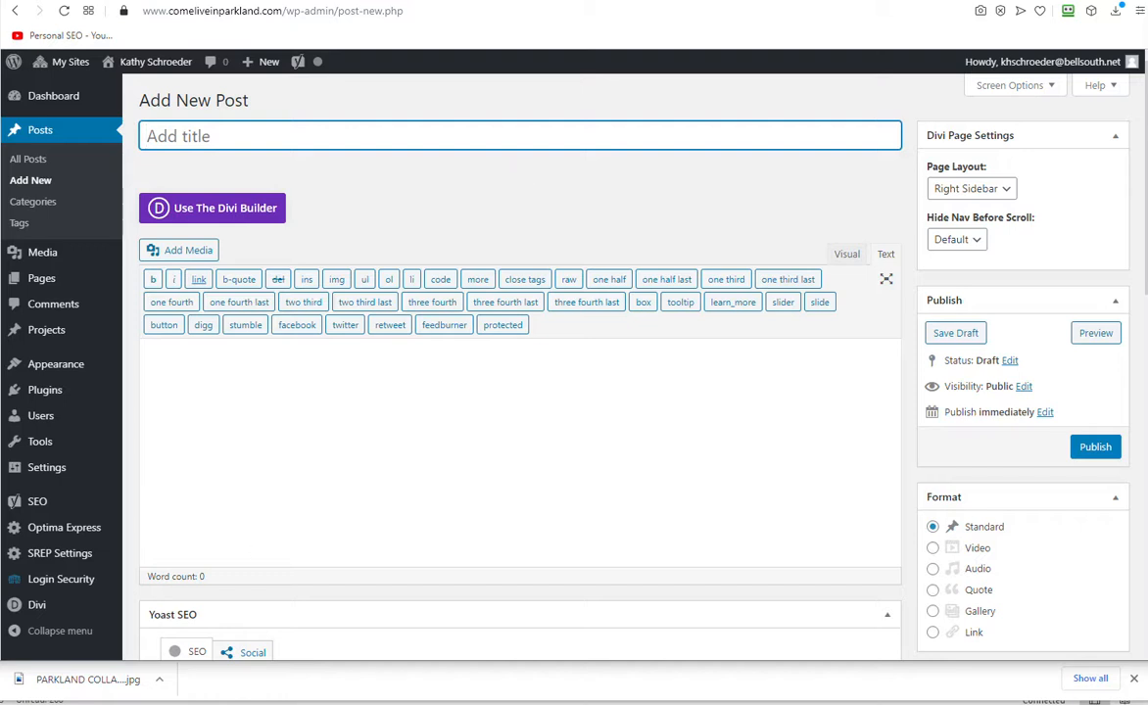
{"action": "key", "text": "alt+Tab"}
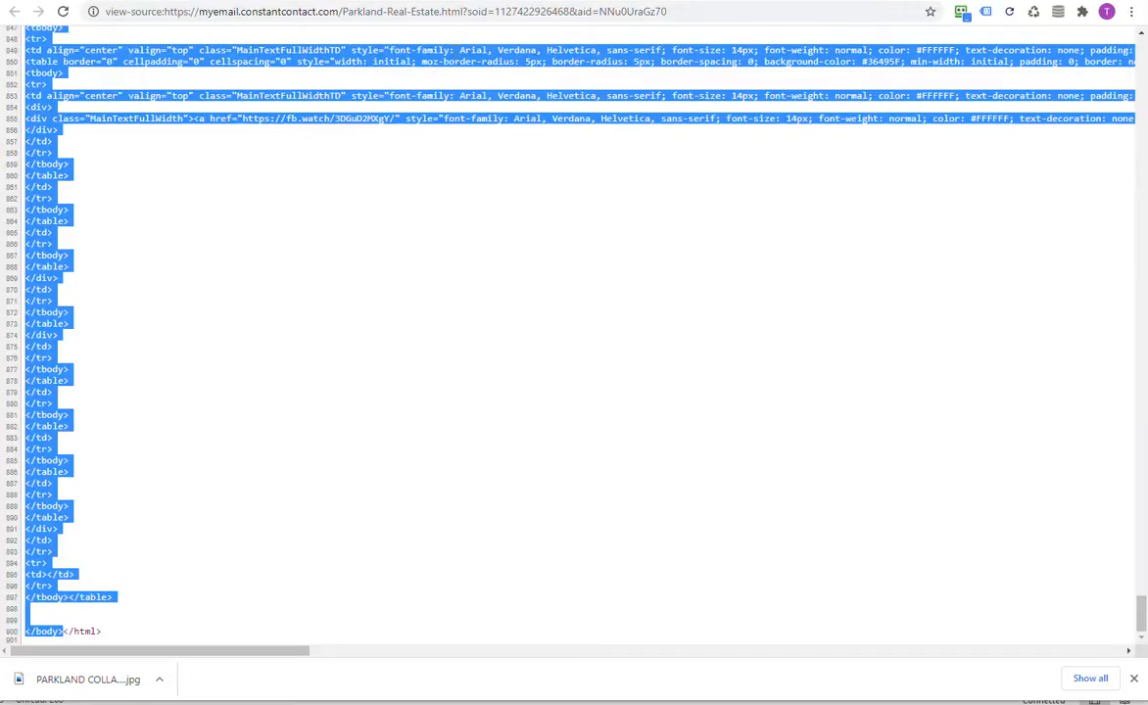
{"action": "key", "text": "alt+Tab"}
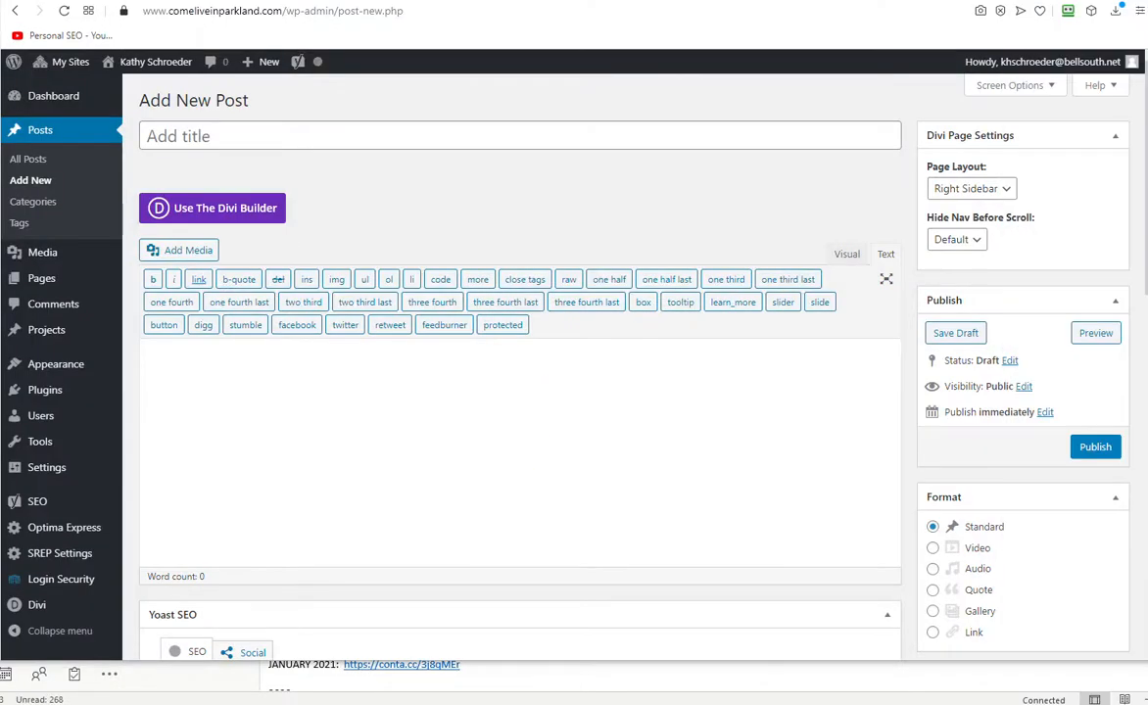
- Title the new WordPress post March 2021 Parkland Market Trends
{"action": "key", "text": "alt+Tab"}
{"action": "key", "text": "alt+Tab"}
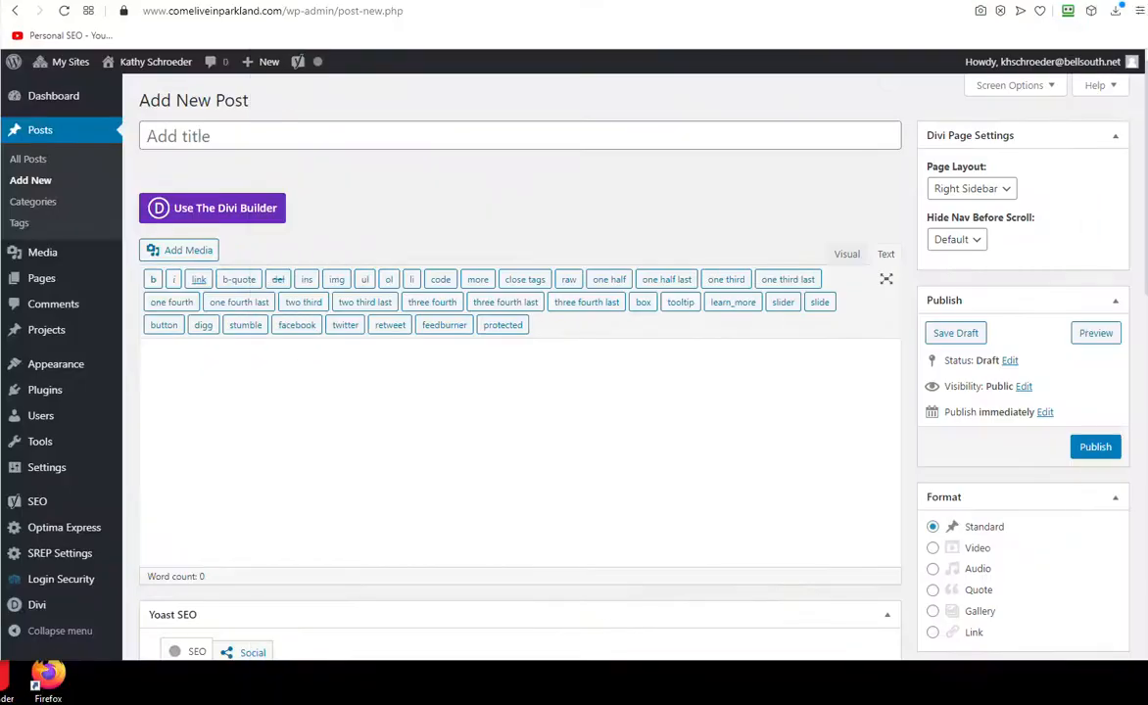
{"action": "left_click", "coordinate": [275, 132]}
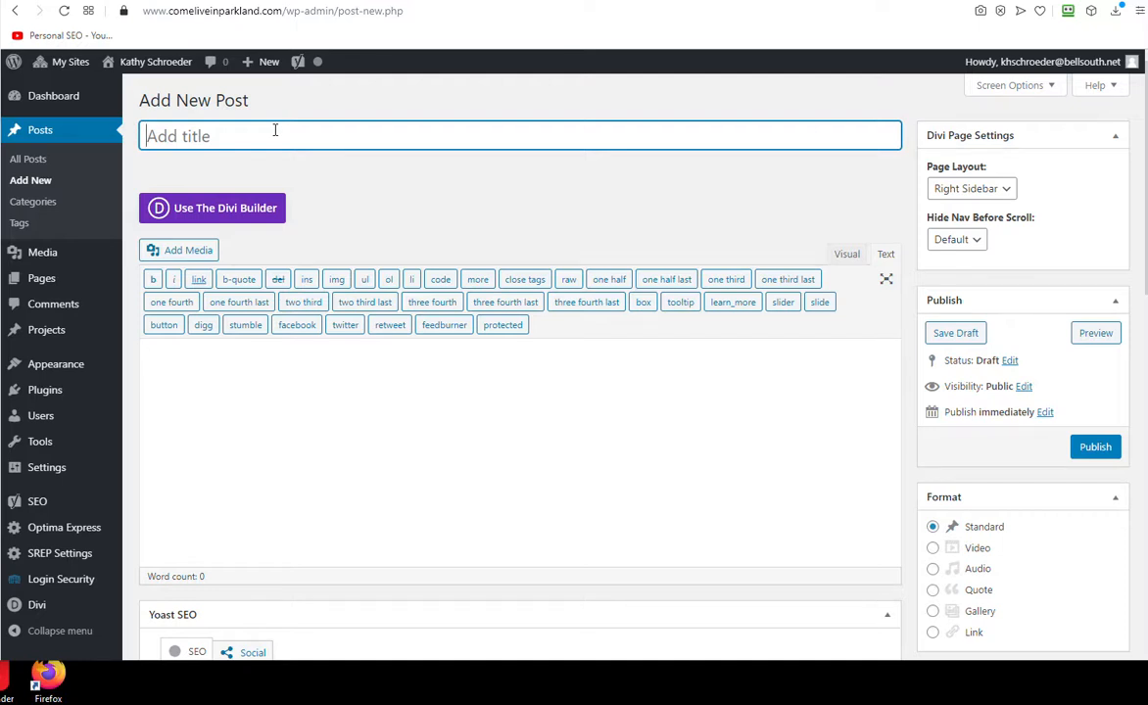
{"action": "type", "text": "March 2021 Parkland"}
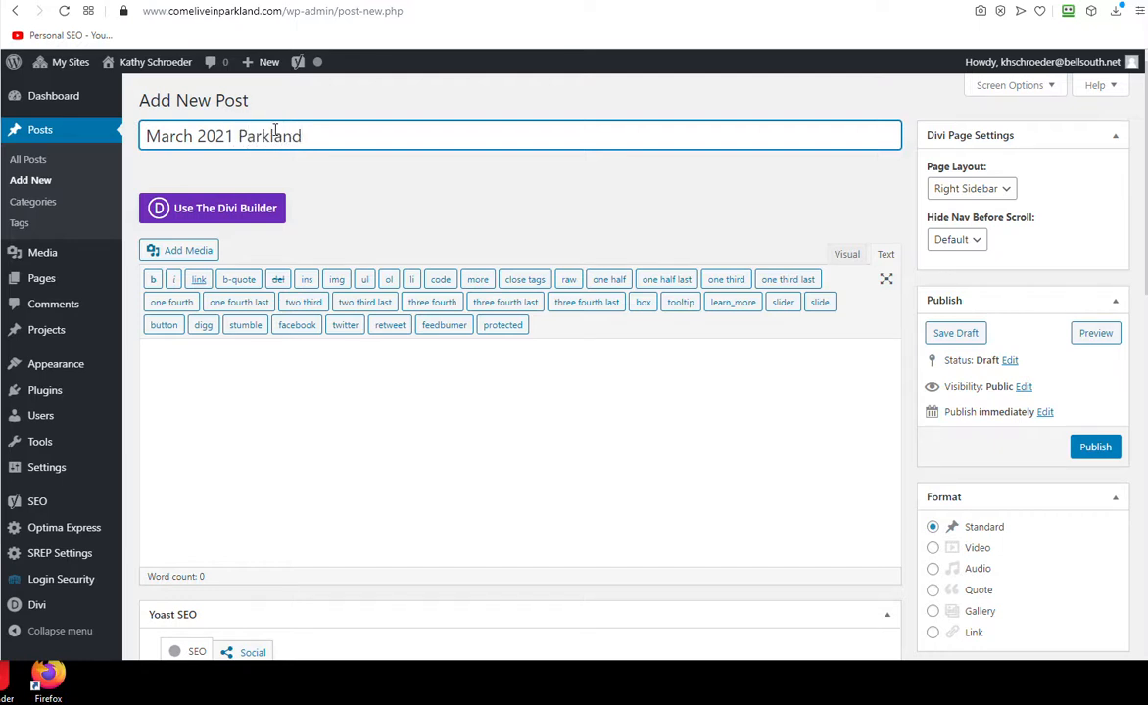
{"action": "type", "text": " market"}
{"action": "key", "text": "BackSpace"}
{"action": "key", "text": "BackSpace"}
{"action": "key", "text": "BackSpace"}
{"action": "key", "text": "BackSpace"}
{"action": "type", "text": "Market Trends"}
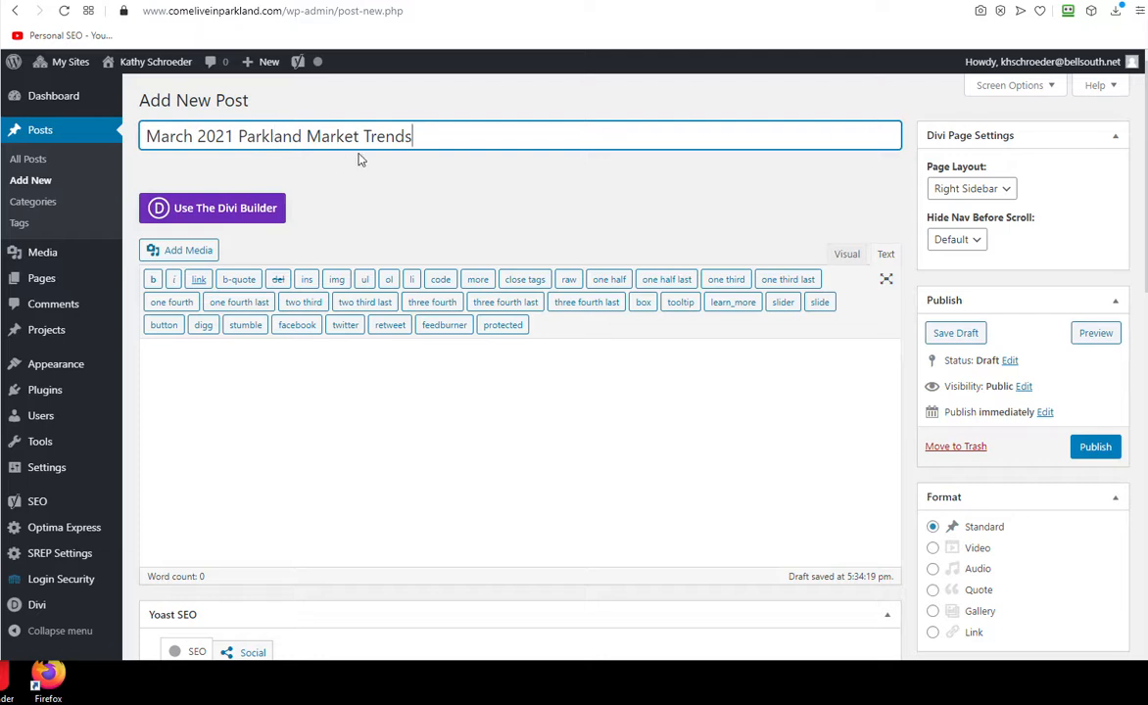
- Assign the post to the Market Trends category
{"action": "scroll", "coordinate": [1048, 264], "scroll_direction": "down", "scroll_amount": 5}
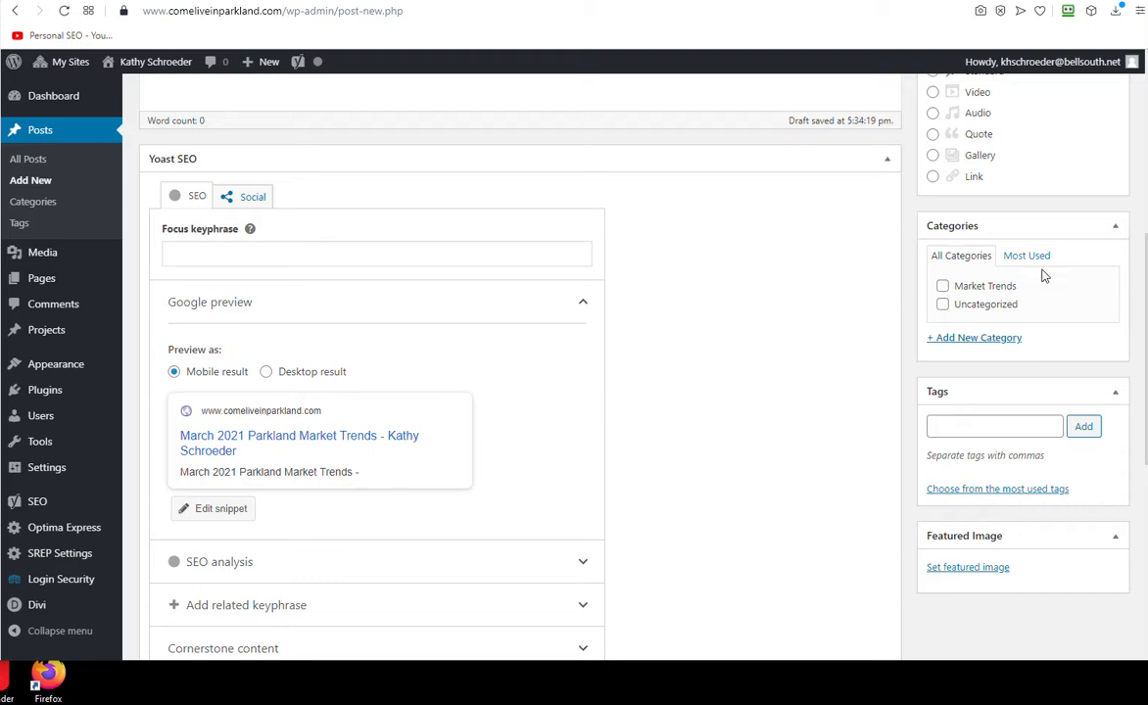
{"action": "left_click", "coordinate": [942, 286]}
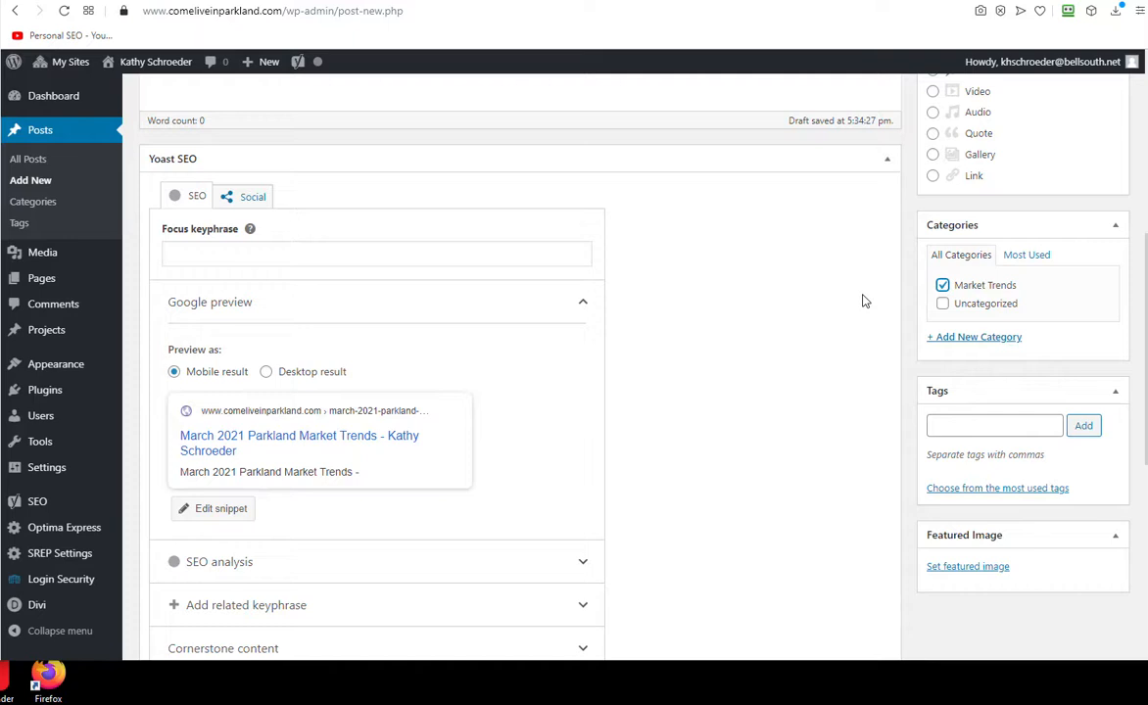
{"action": "scroll", "coordinate": [863, 300], "scroll_direction": "up", "scroll_amount": 3}
{"action": "scroll", "coordinate": [853, 299], "scroll_direction": "up", "scroll_amount": 2}
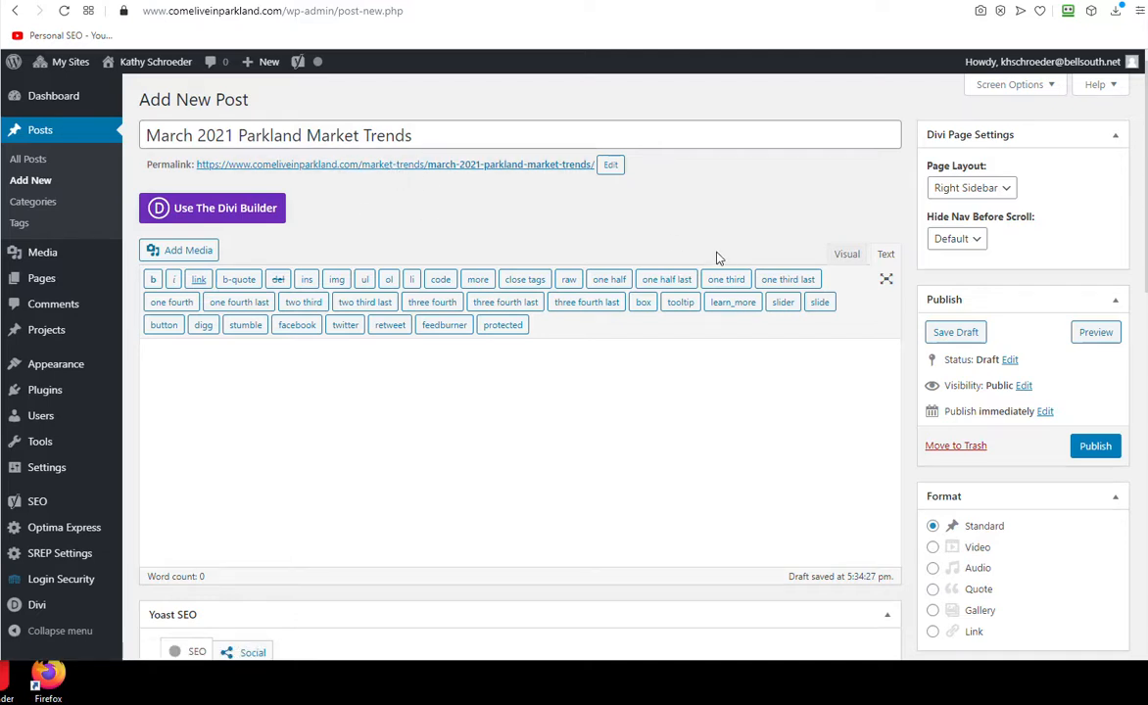
- Upload PARKLAND COLLAGE MARCH 2021 1.jpg from the Downloads folder and set it as the post's featured image
{"action": "scroll", "coordinate": [744, 262], "scroll_direction": "down", "scroll_amount": 5}
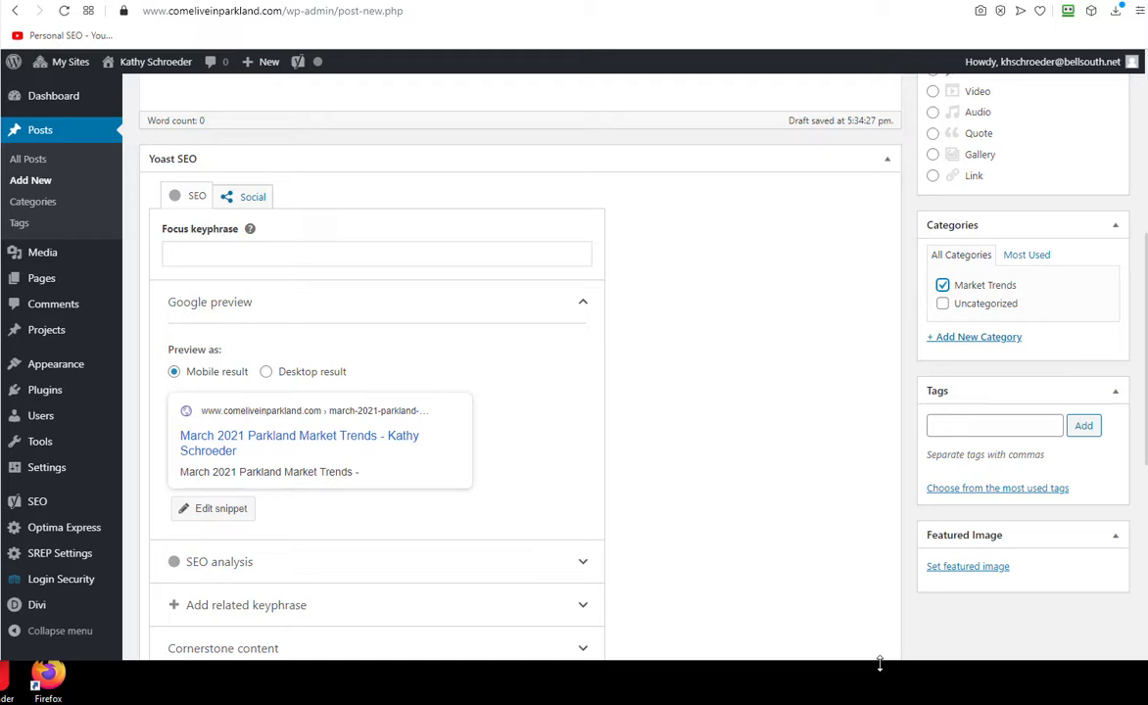
{"action": "left_click", "coordinate": [969, 568]}
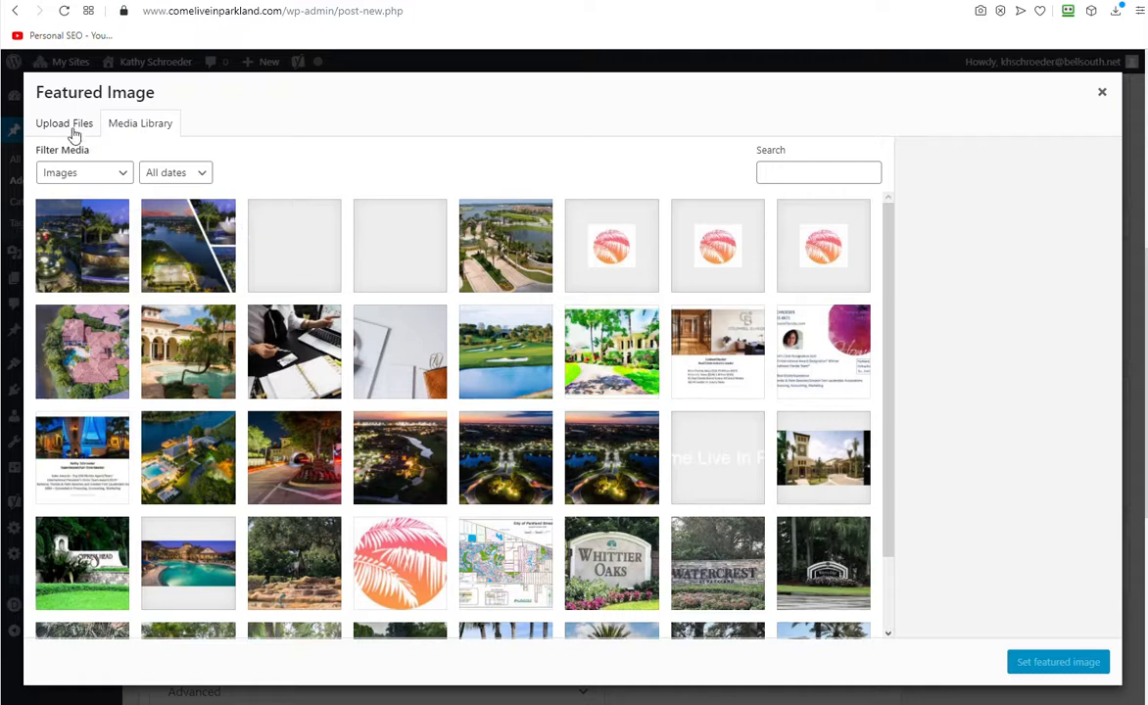
{"action": "left_click", "coordinate": [76, 131]}
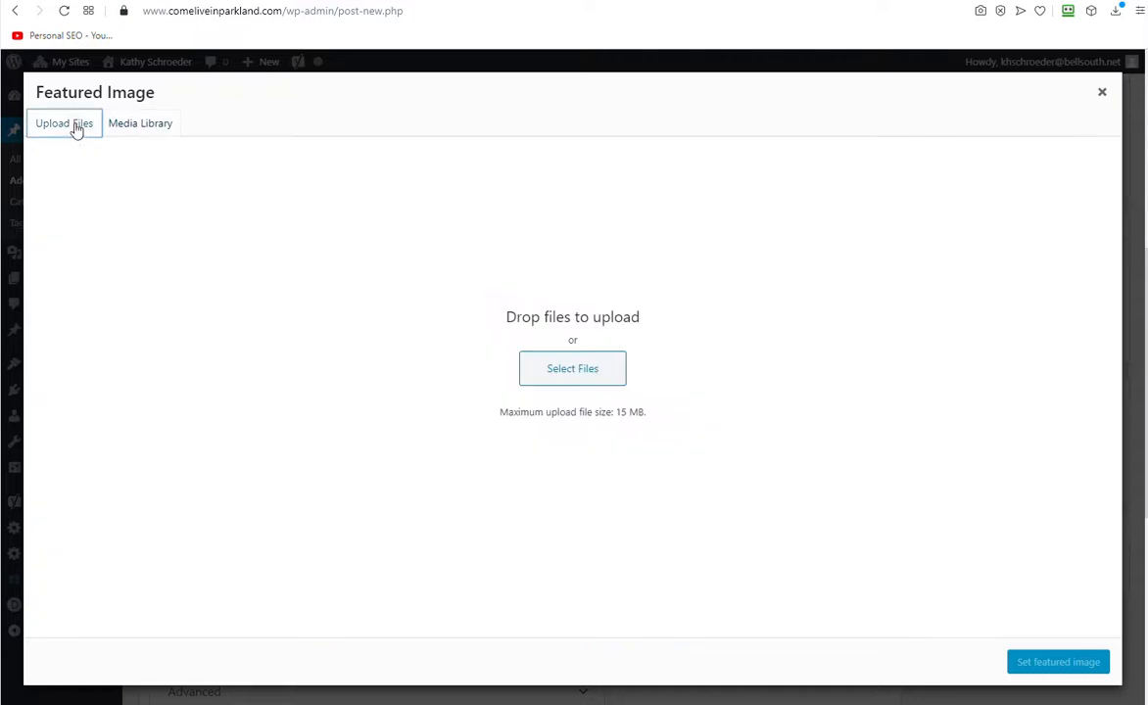
{"action": "left_click", "coordinate": [572, 369]}
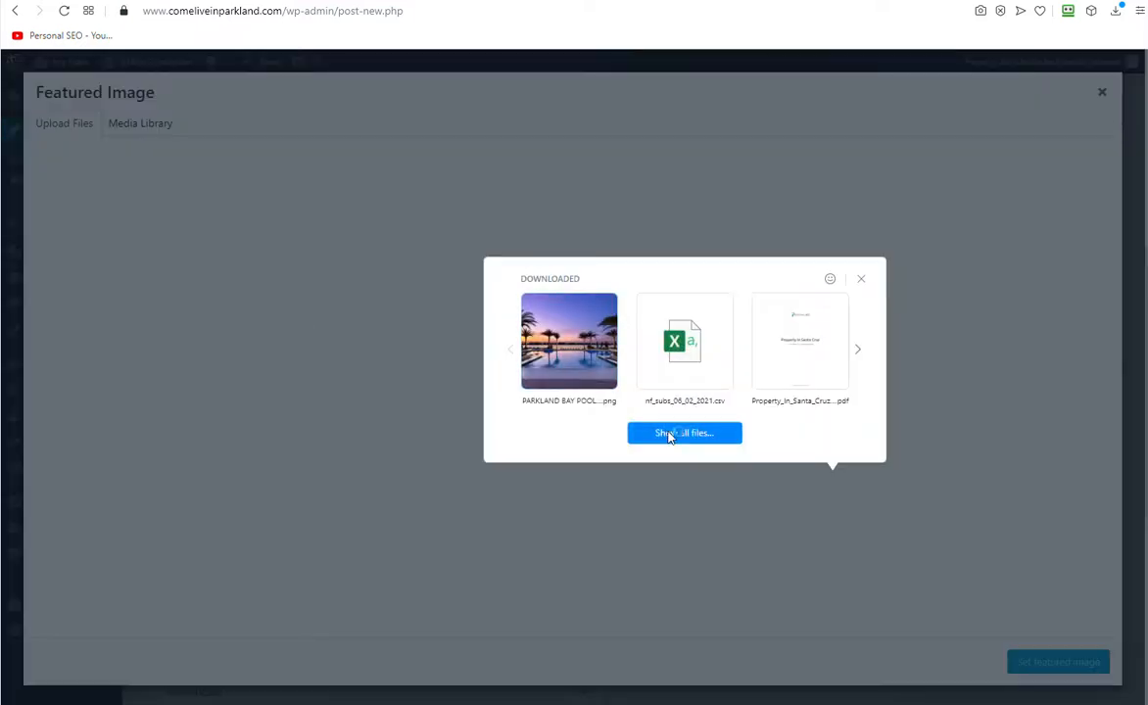
{"action": "left_click", "coordinate": [669, 434]}
{"action": "left_click", "coordinate": [164, 96]}
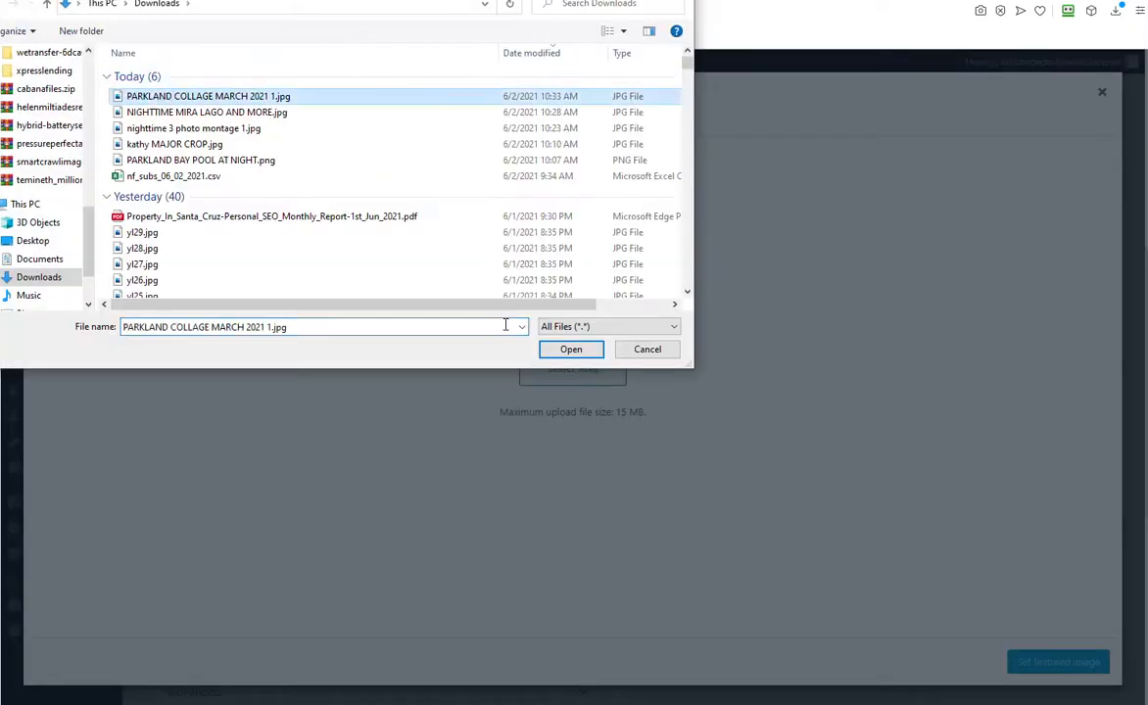
{"action": "left_click", "coordinate": [572, 350]}
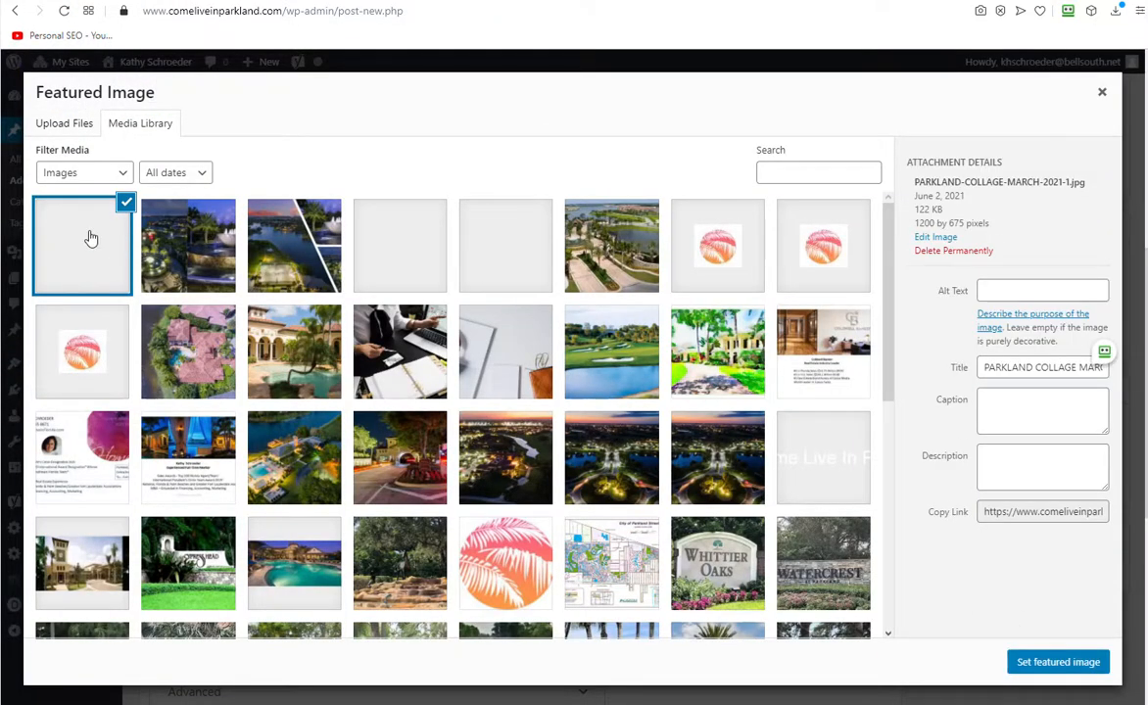
{"action": "left_click", "coordinate": [1025, 672]}
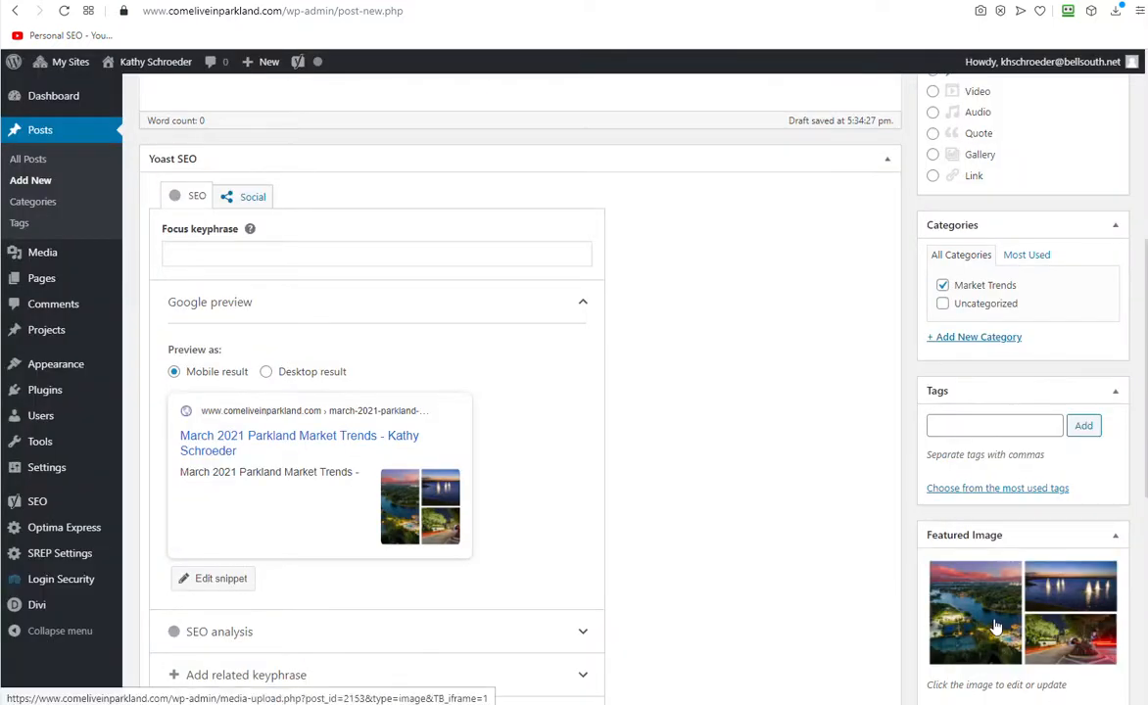
- Switch the post to the Divi Builder and insert a Code module in a single full-width column row
{"action": "scroll", "coordinate": [751, 584], "scroll_direction": "up", "scroll_amount": 5}
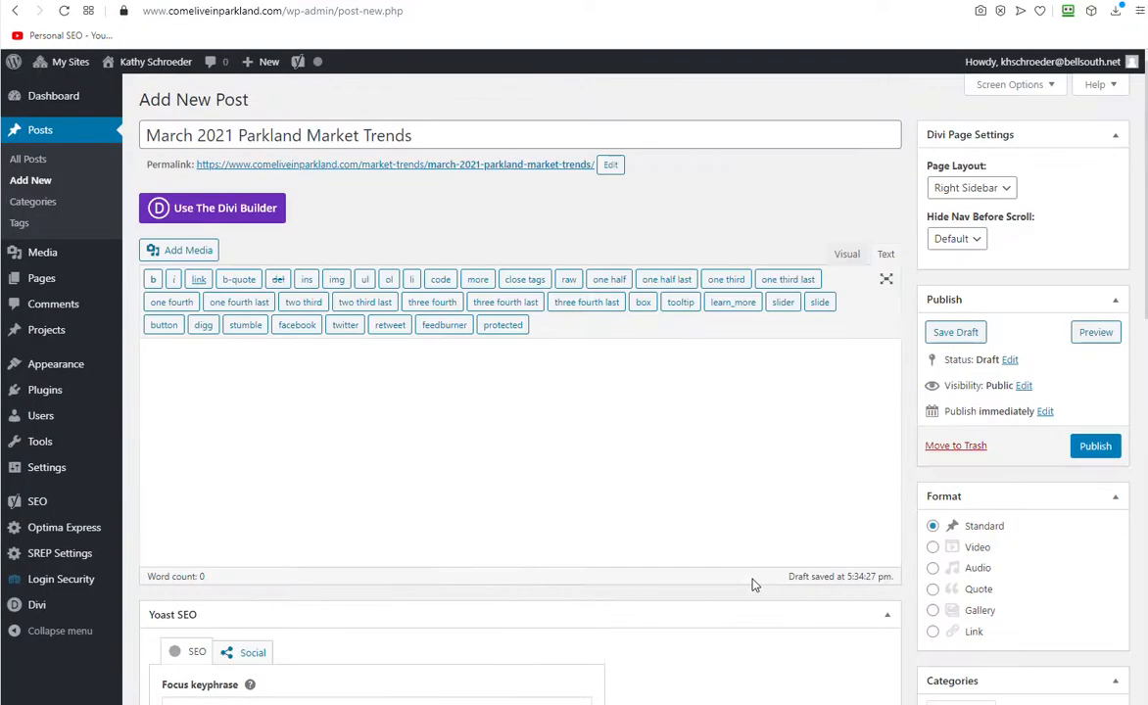
{"action": "left_click", "coordinate": [232, 209]}
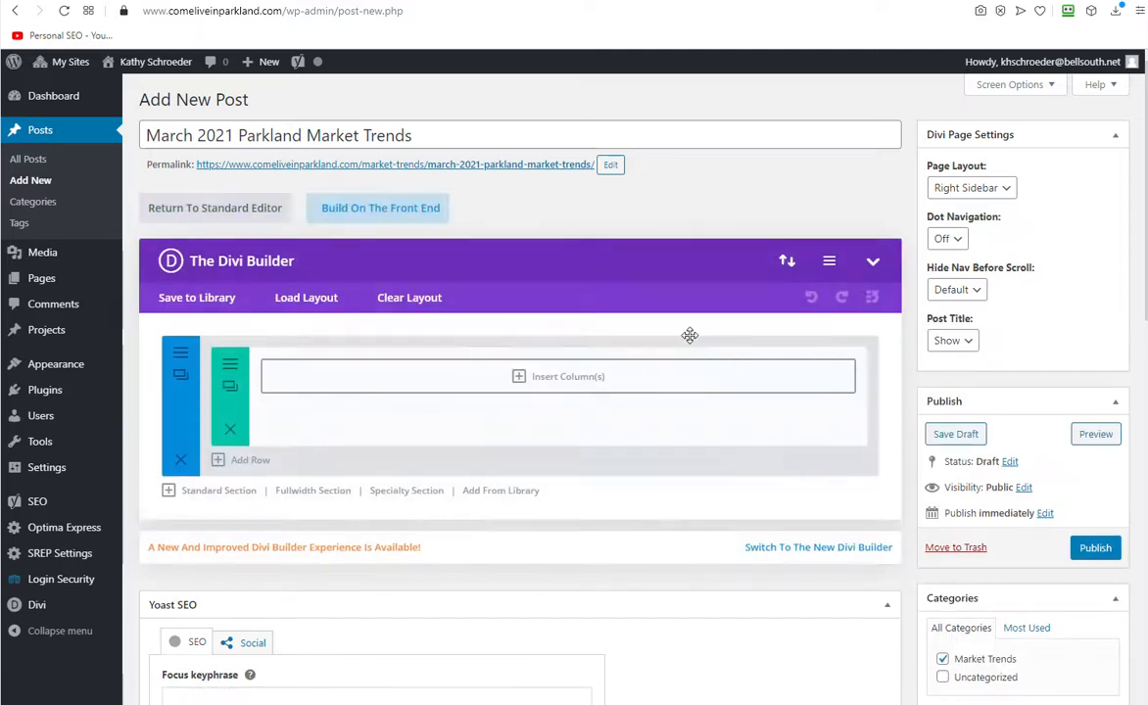
{"action": "left_click", "coordinate": [562, 377]}
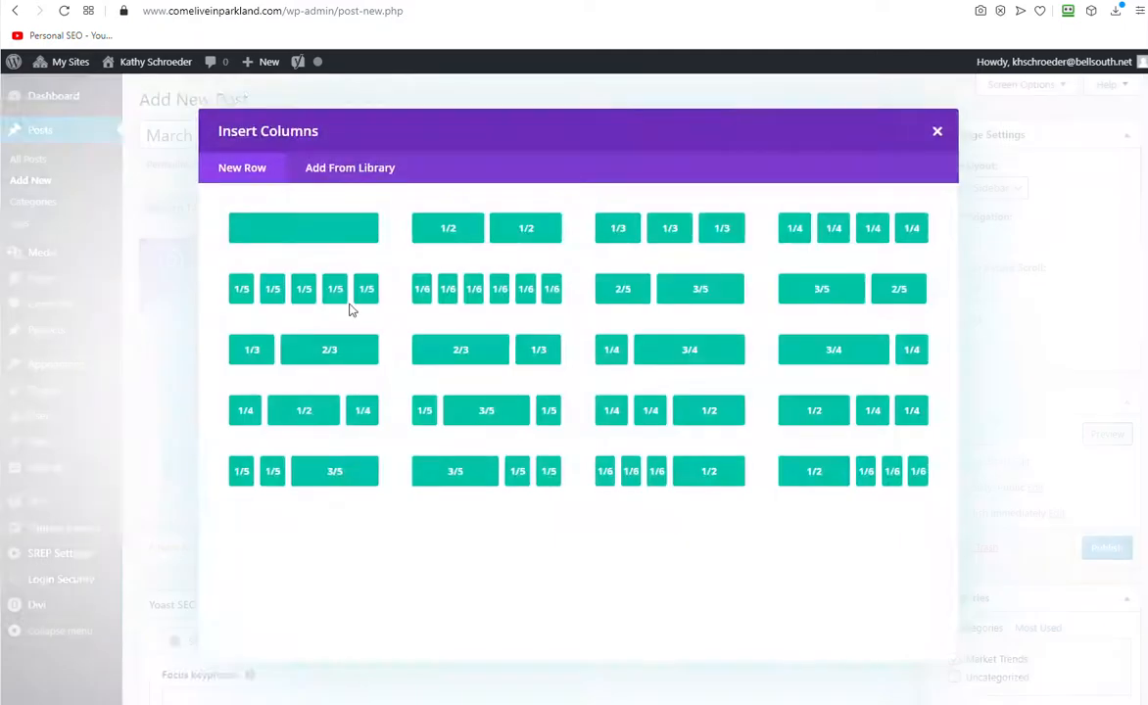
{"action": "left_click", "coordinate": [267, 228]}
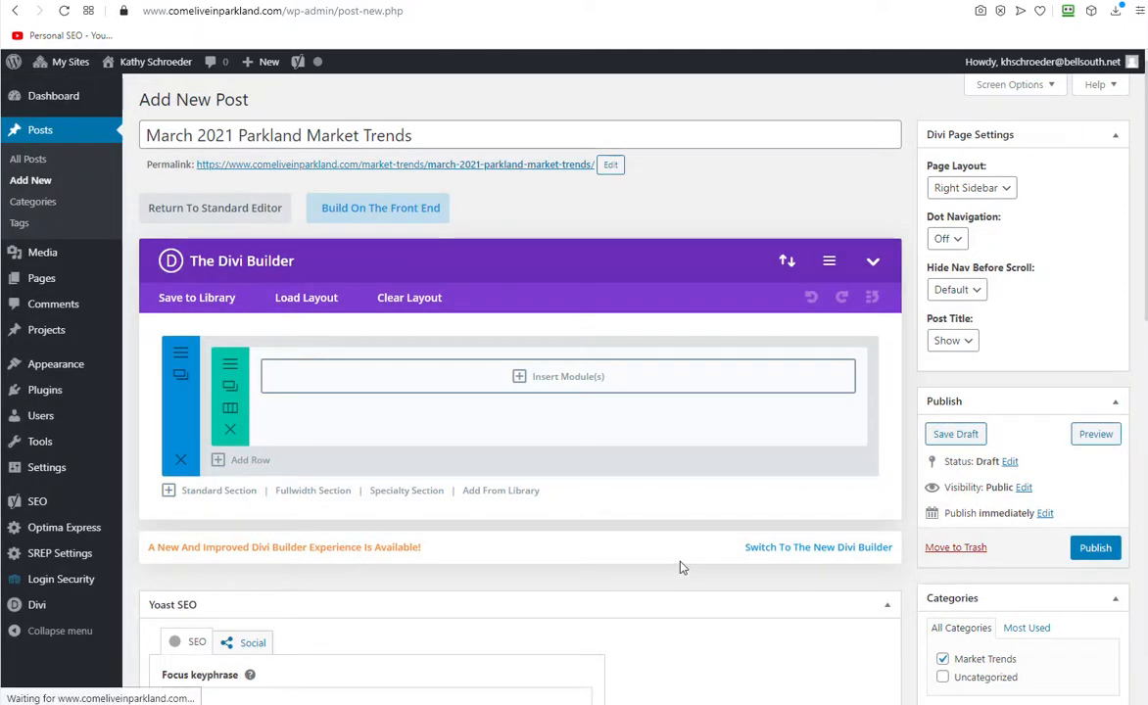
{"action": "left_click", "coordinate": [566, 382]}
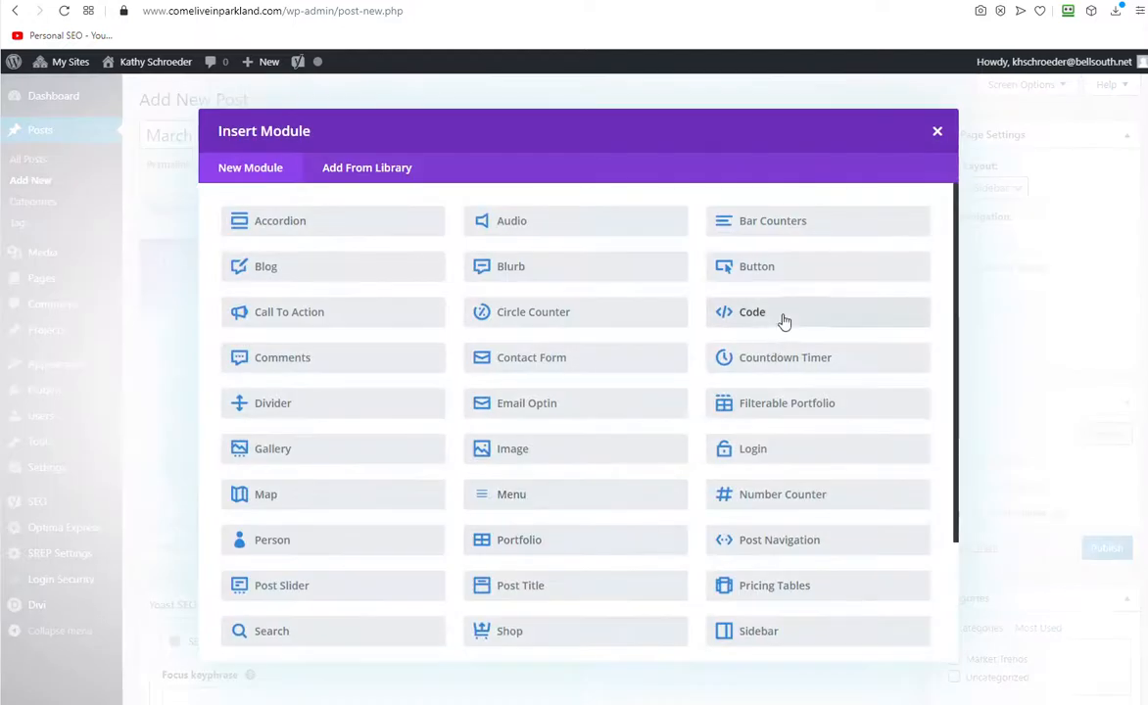
{"action": "left_click", "coordinate": [784, 321]}
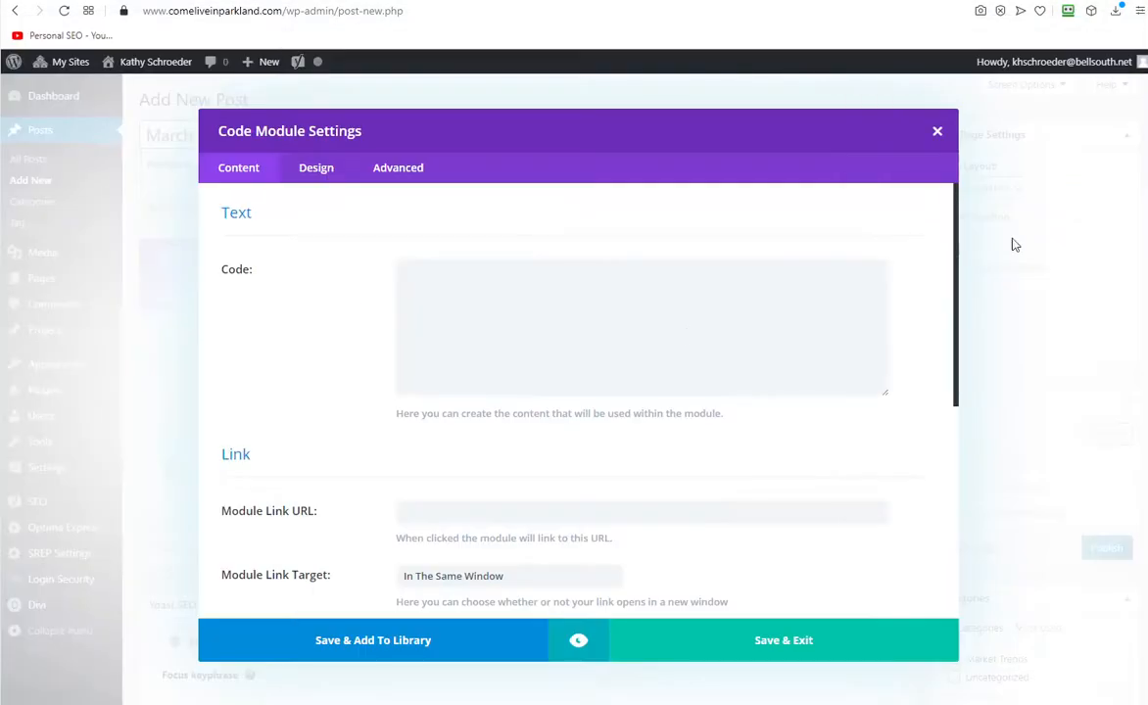
- Paste the copied newsletter body HTML into the Code module's code content
{"action": "left_click", "coordinate": [533, 290]}
{"action": "right_click", "coordinate": [532, 292]}
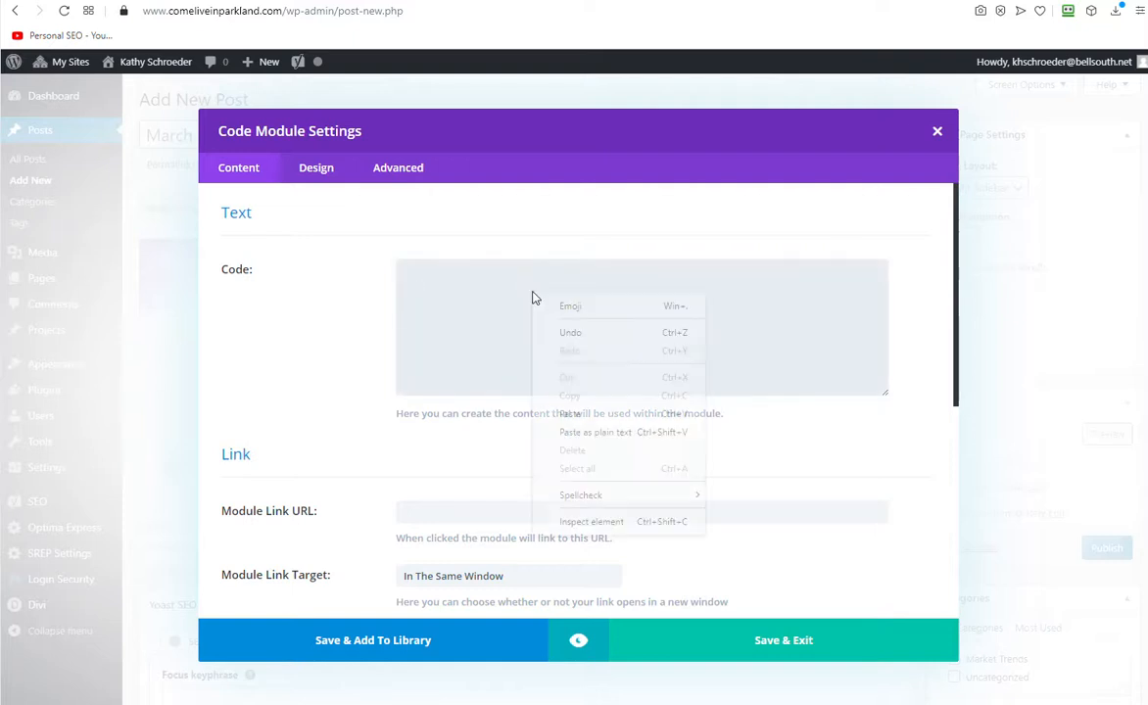
{"action": "left_click", "coordinate": [597, 415]}
{"action": "left_click_drag", "start_coordinate": [886, 373], "coordinate": [864, 264]}
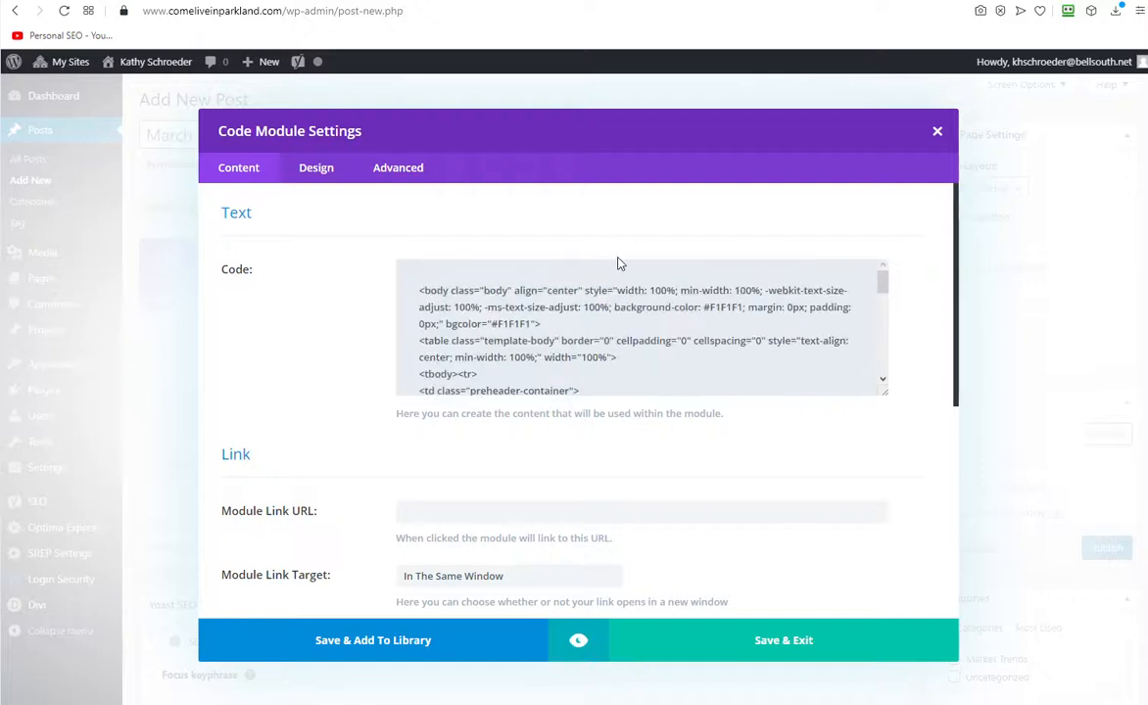
- Copy all the CSS from the untitled Notepad file into the Code module's Main Element custom CSS and save the module
{"action": "left_click", "coordinate": [418, 176]}
{"action": "scroll", "coordinate": [407, 403], "scroll_direction": "down", "scroll_amount": 2}
{"action": "scroll", "coordinate": [406, 402], "scroll_direction": "down", "scroll_amount": 3}
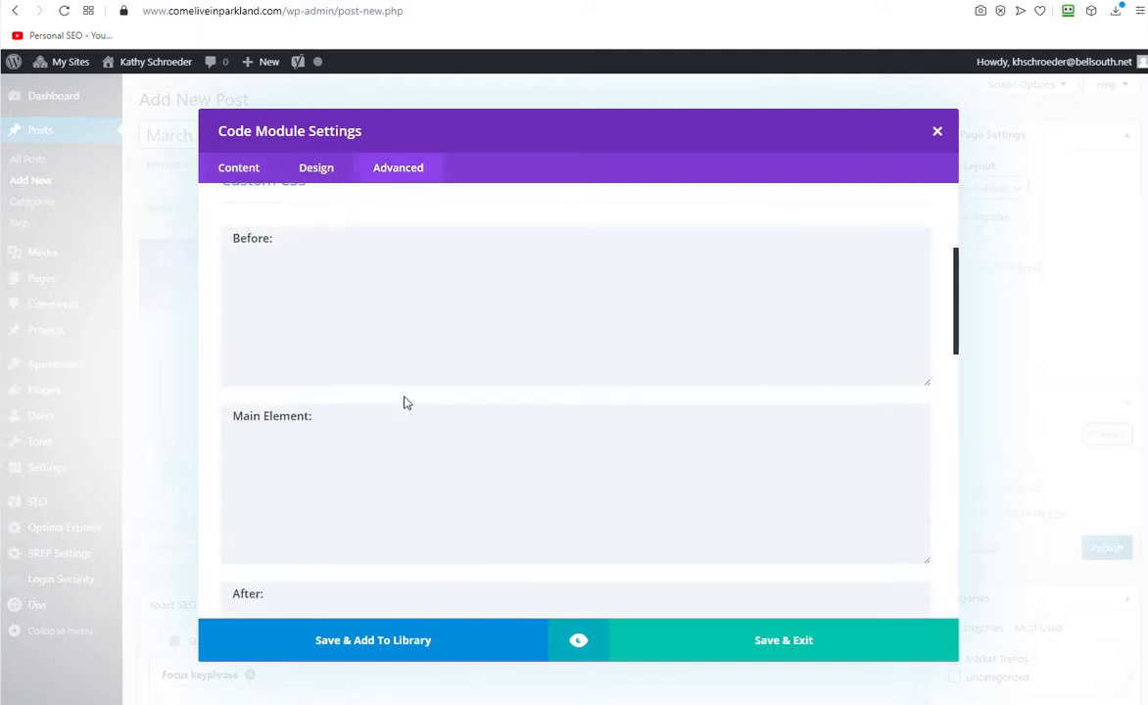
{"action": "left_click", "coordinate": [395, 405]}
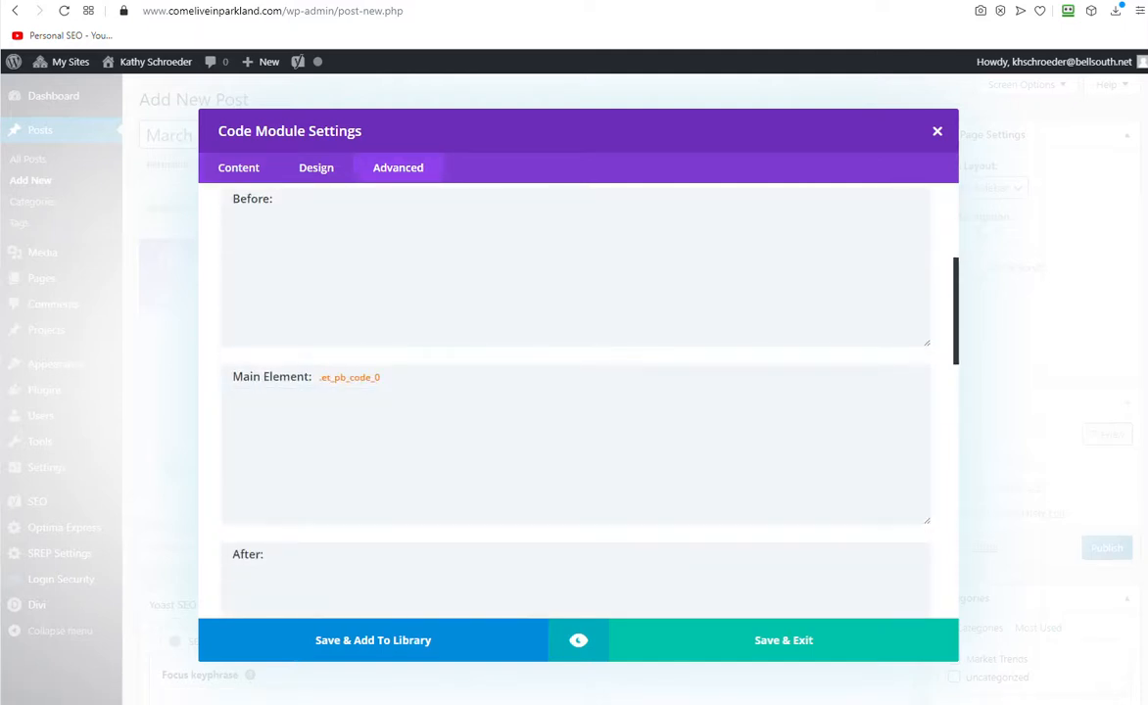
{"action": "left_click_drag", "start_coordinate": [1147, 65], "coordinate": [531, 61]}
{"action": "key", "text": "ctrl+a"}
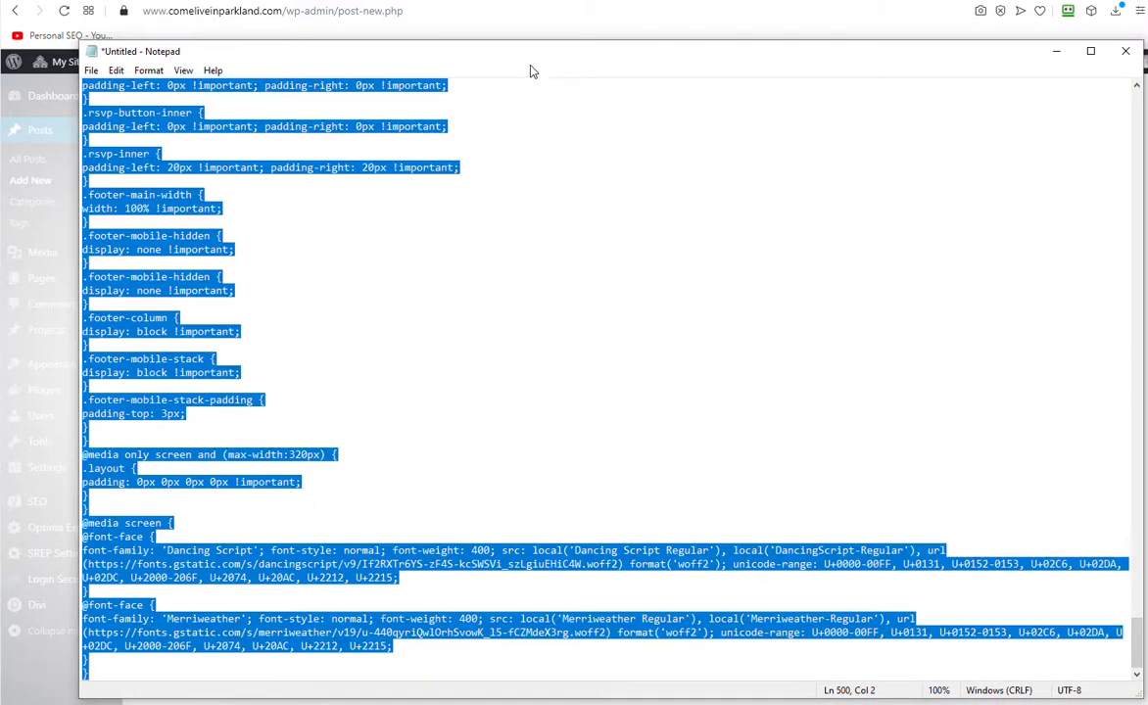
{"action": "key", "text": "alt+Tab"}
{"action": "left_click", "coordinate": [508, 396]}
{"action": "type", "text": "@font-face { font-family: 'Merriweather'; font-style: normal; font-weight: 400; src: local('Merriweather Regular'), local('Merriweather-Regular'), url(https://fonts.gstatic.com/s/merriweather/v19/u-440qyriQwlOrhSvowK_l5-fCZMdeX3rg.woff2) format('woff2'); unicode-range: U+0000-00FF, U+0131, U+0152-0153, U+02C6, U+02DA, U+02DC, U+2000-206F, U+2074, U+20AC, U+2212, U+2215; } }"}
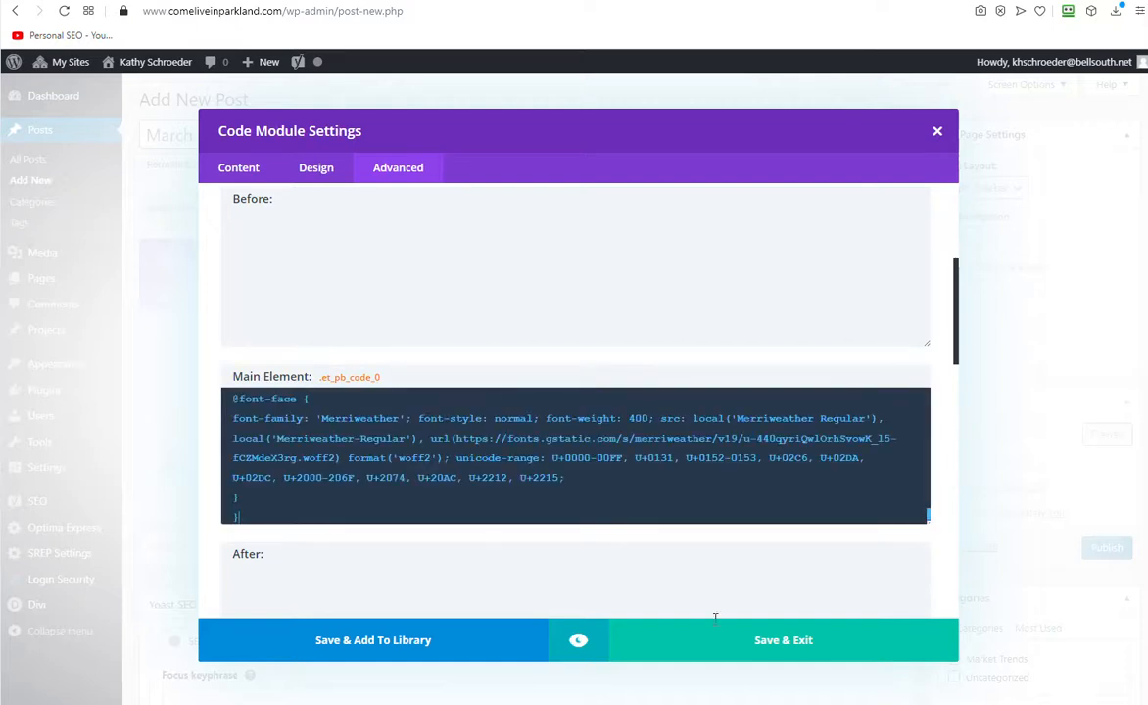
{"action": "left_click", "coordinate": [787, 656]}
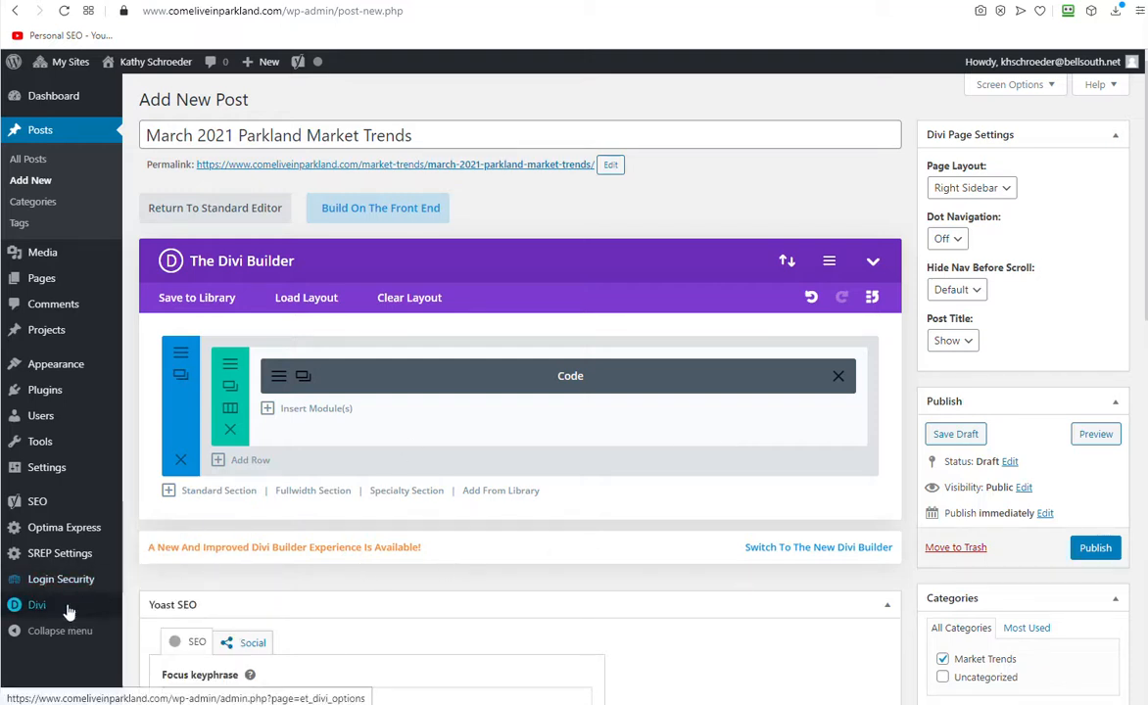
- Review the newsletter CSS in the untitled Notepad file, going from its end back towards the beginning
{"action": "mouse_move", "coordinate": [68, 612]}
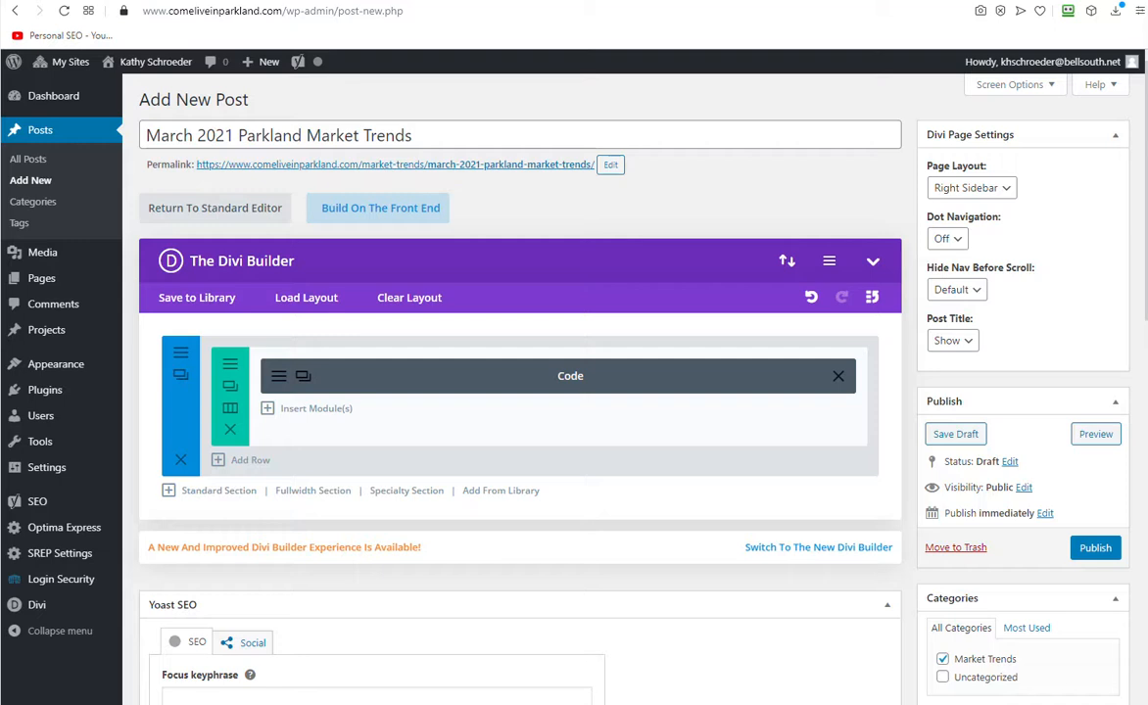
{"action": "left_click_drag", "start_coordinate": [1146, 109], "coordinate": [552, 82]}
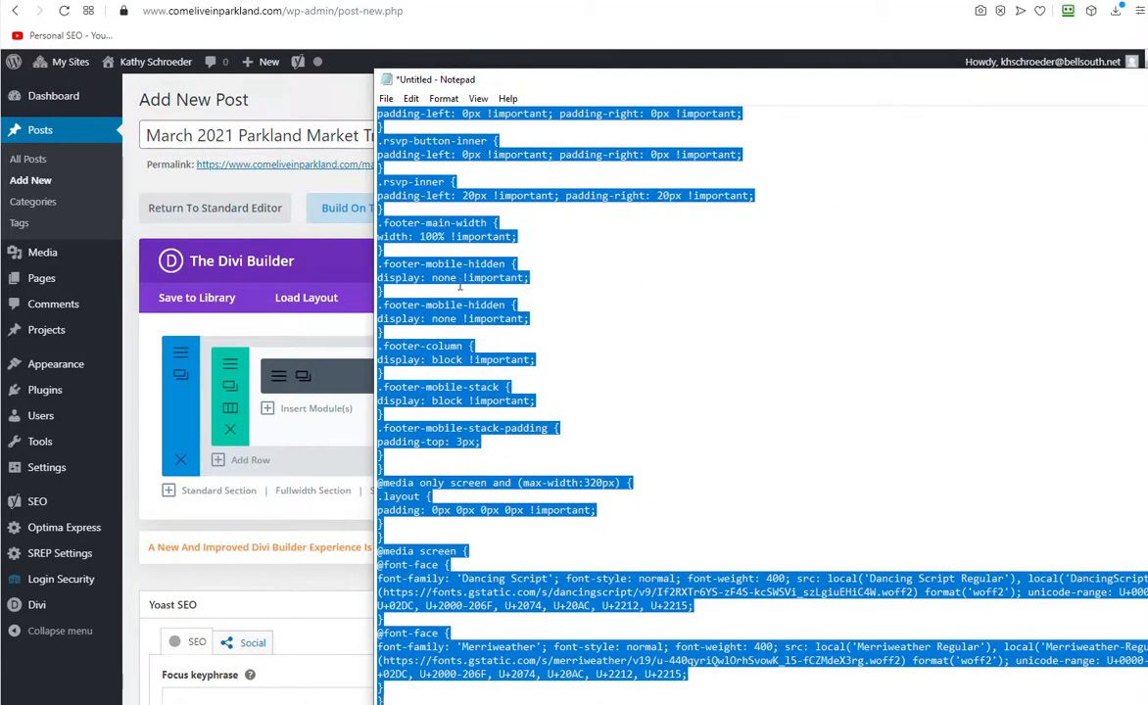
{"action": "scroll", "coordinate": [465, 240], "scroll_direction": "up", "scroll_amount": 2}
{"action": "scroll", "coordinate": [465, 240], "scroll_direction": "up", "scroll_amount": 6}
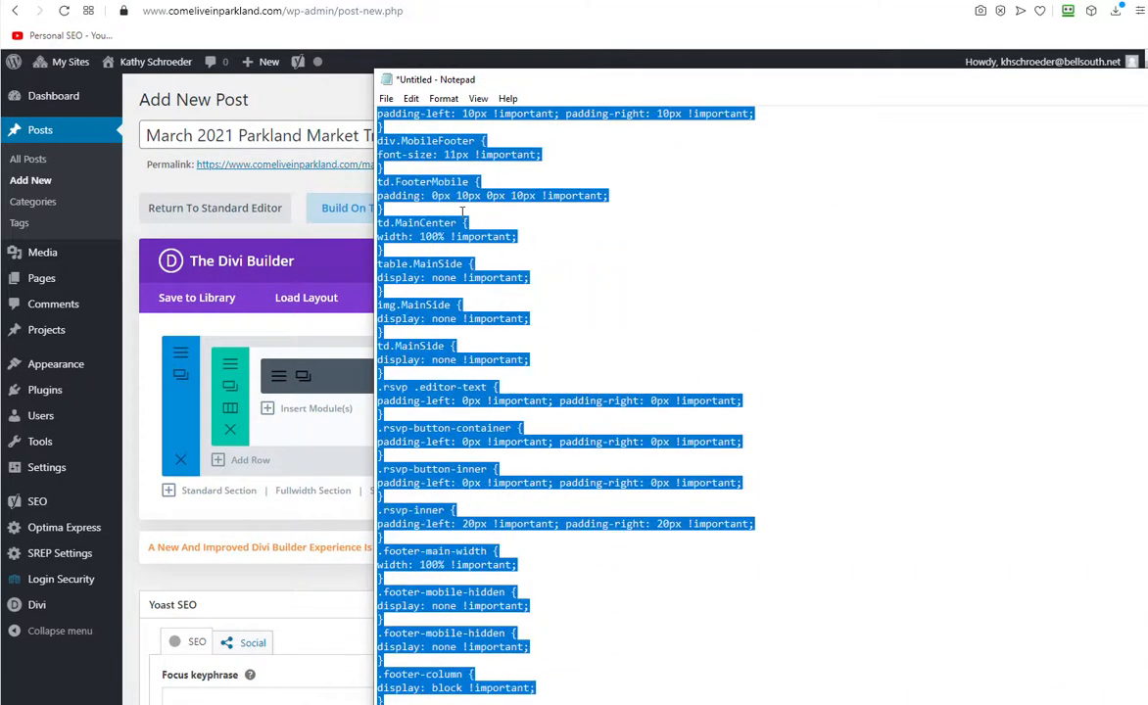
{"action": "scroll", "coordinate": [462, 212], "scroll_direction": "up", "scroll_amount": 10}
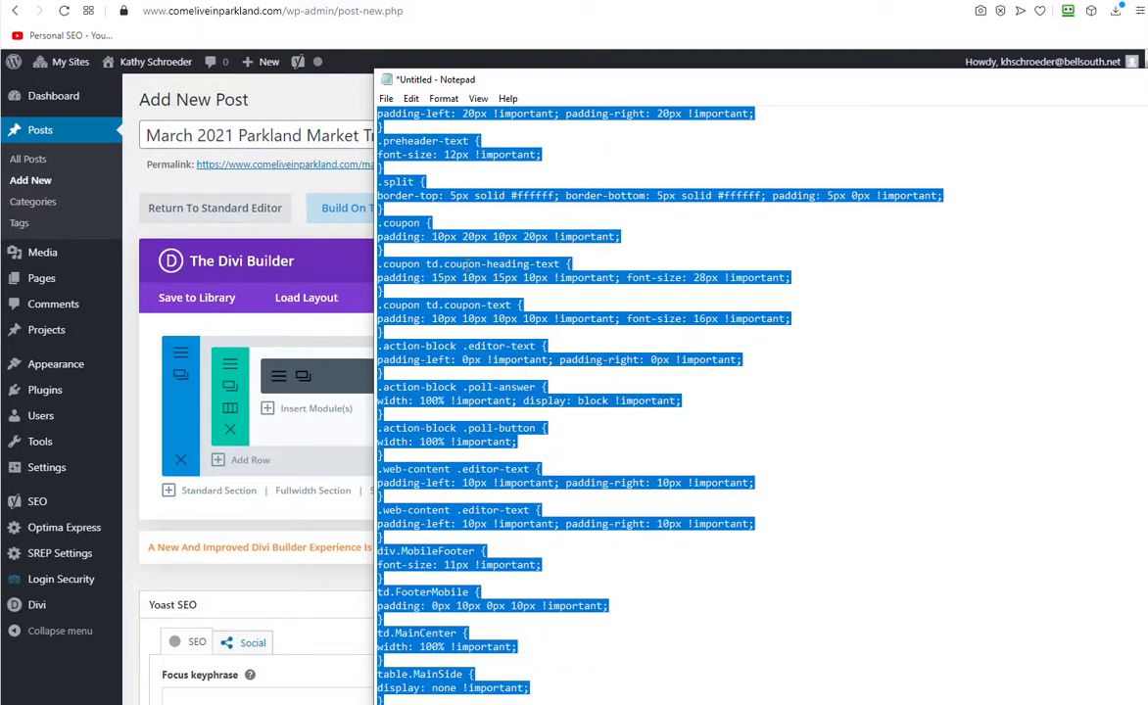
{"action": "scroll", "coordinate": [466, 264], "scroll_direction": "up", "scroll_amount": 12}
{"action": "scroll", "coordinate": [467, 289], "scroll_direction": "up", "scroll_amount": 4}
{"action": "left_click_drag", "start_coordinate": [716, 84], "coordinate": [1147, 78]}
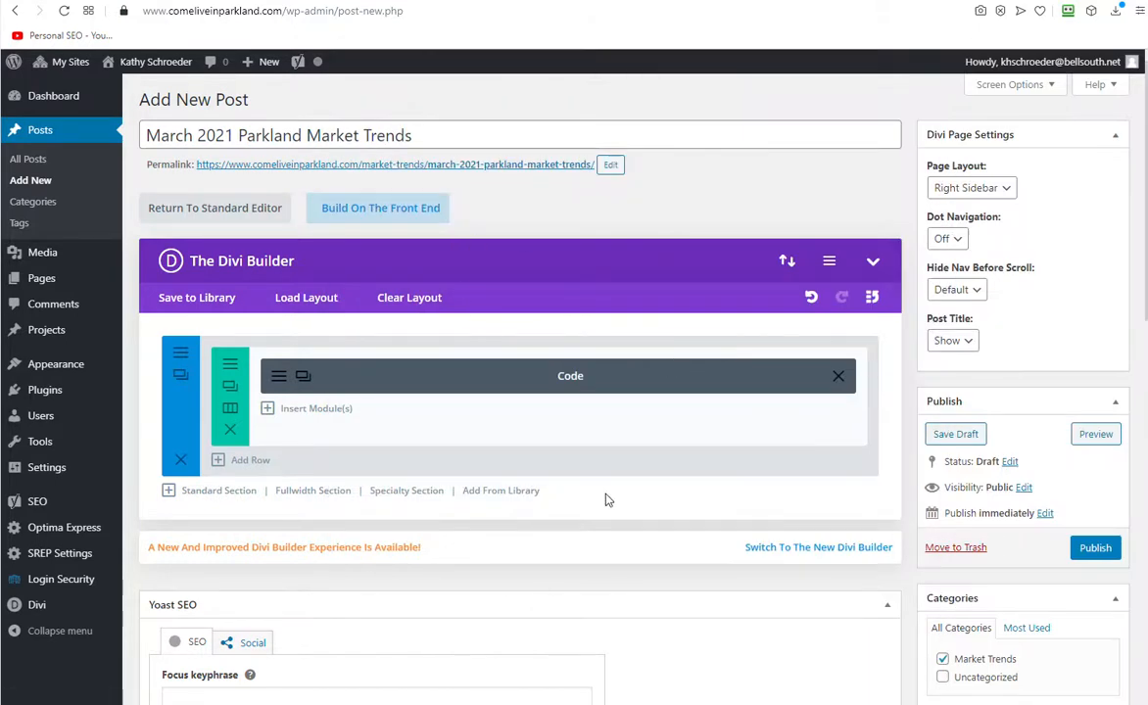
- Copy the post title March 2021 Parkland Market Trends into the Yoast SEO focus keyphrase
{"action": "left_click_drag", "start_coordinate": [387, 134], "coordinate": [116, 121]}
{"action": "key", "text": "ctrl+c"}
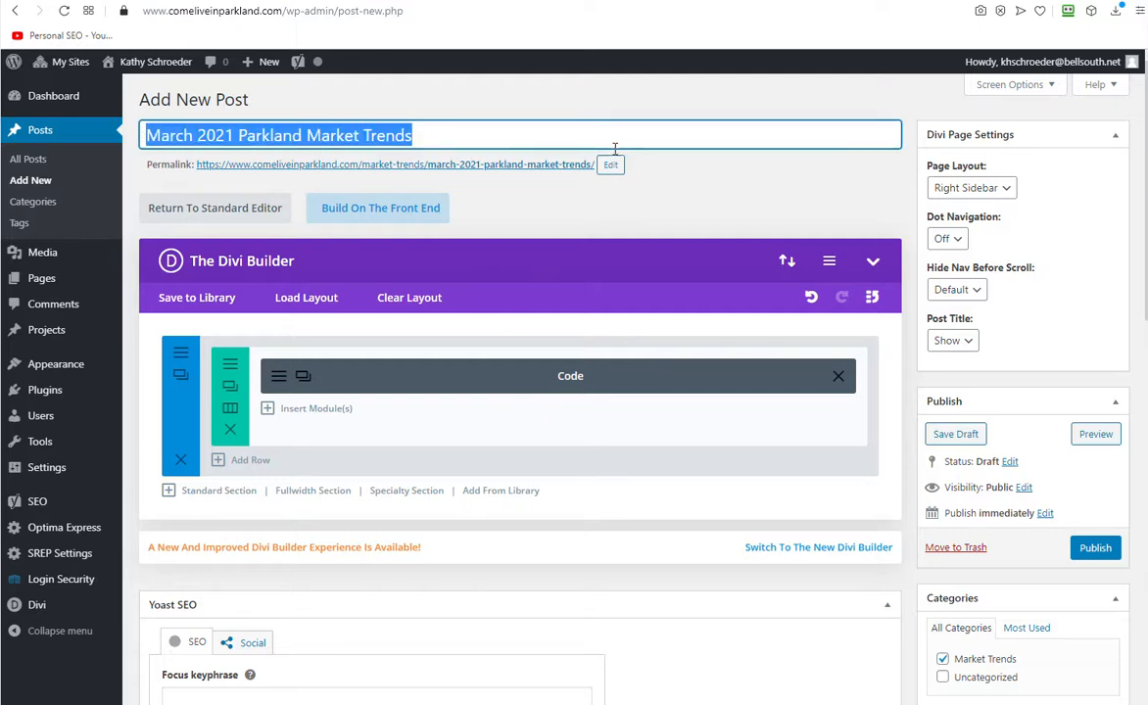
{"action": "scroll", "coordinate": [477, 217], "scroll_direction": "down", "scroll_amount": 2}
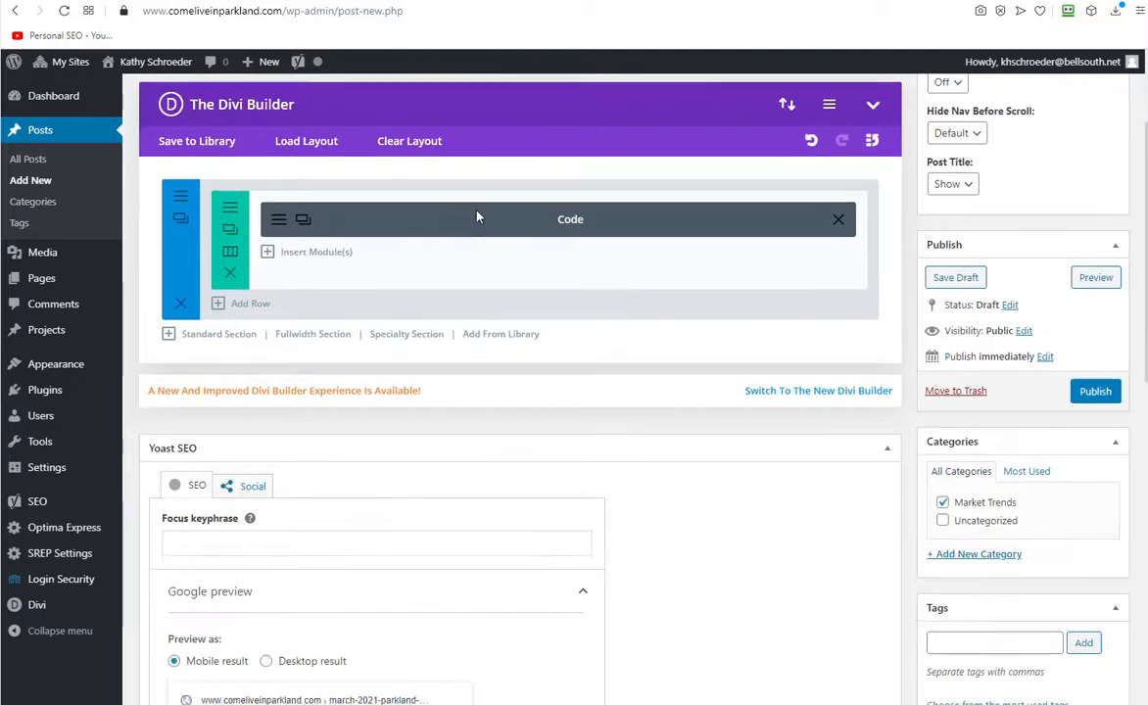
{"action": "scroll", "coordinate": [477, 216], "scroll_direction": "down", "scroll_amount": 3}
{"action": "left_click", "coordinate": [291, 322]}
{"action": "key", "text": "ctrl+v"}
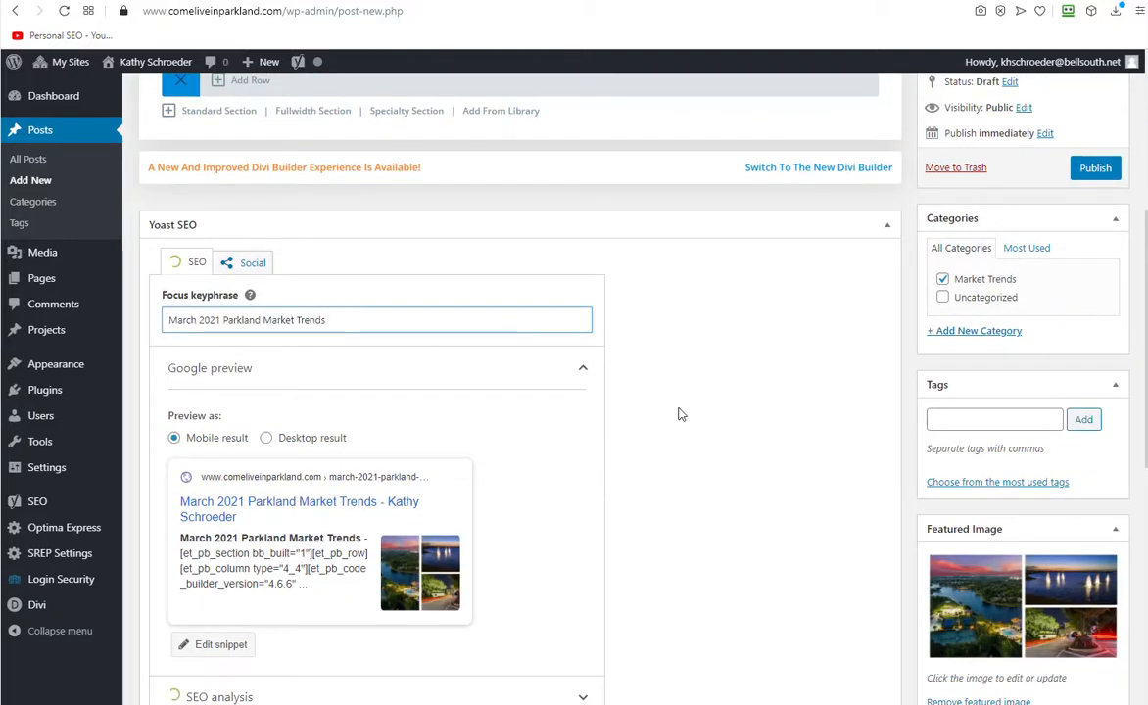
- Open the Yoast snippet for editing and remove the Excerpt variable from the meta description
{"action": "scroll", "coordinate": [676, 402], "scroll_direction": "down", "scroll_amount": 2}
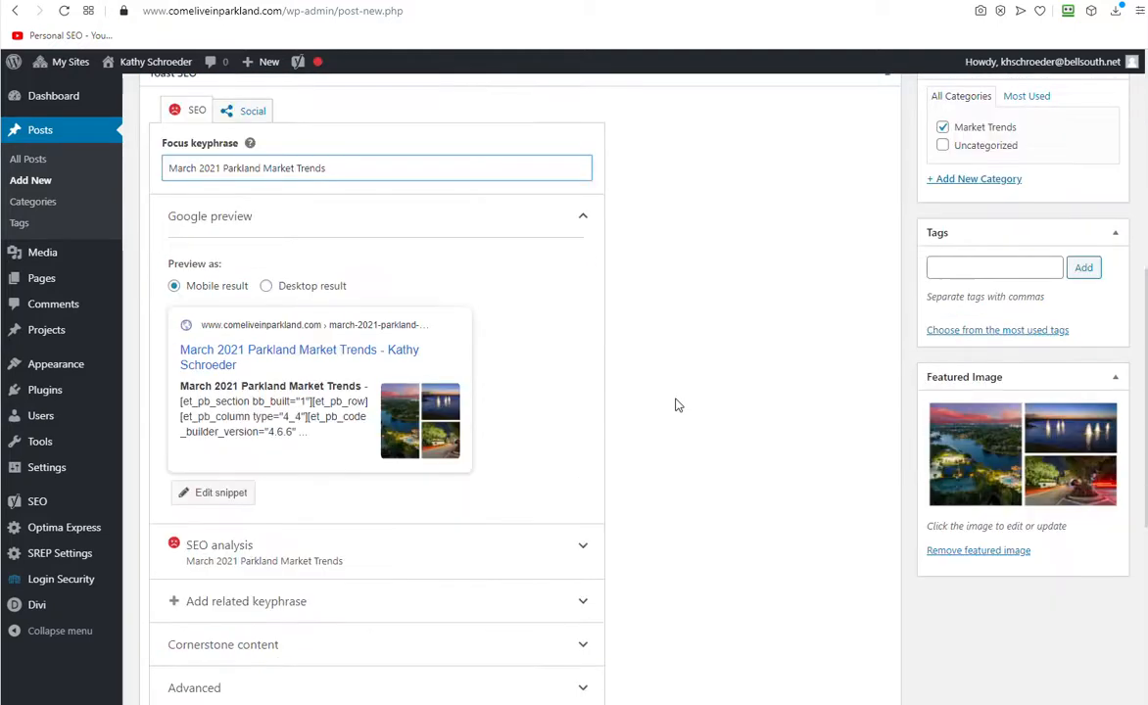
{"action": "left_click", "coordinate": [217, 492]}
{"action": "scroll", "coordinate": [734, 479], "scroll_direction": "down", "scroll_amount": 3}
{"action": "left_click", "coordinate": [349, 462]}
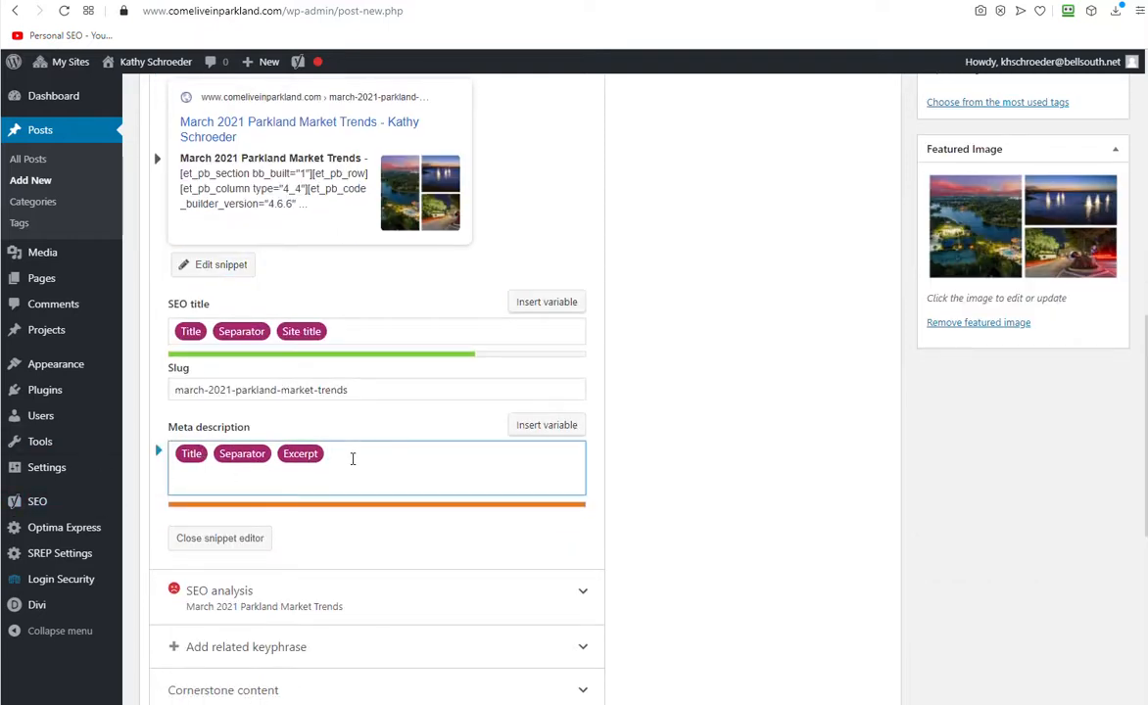
{"action": "key", "text": "BackSpace"}
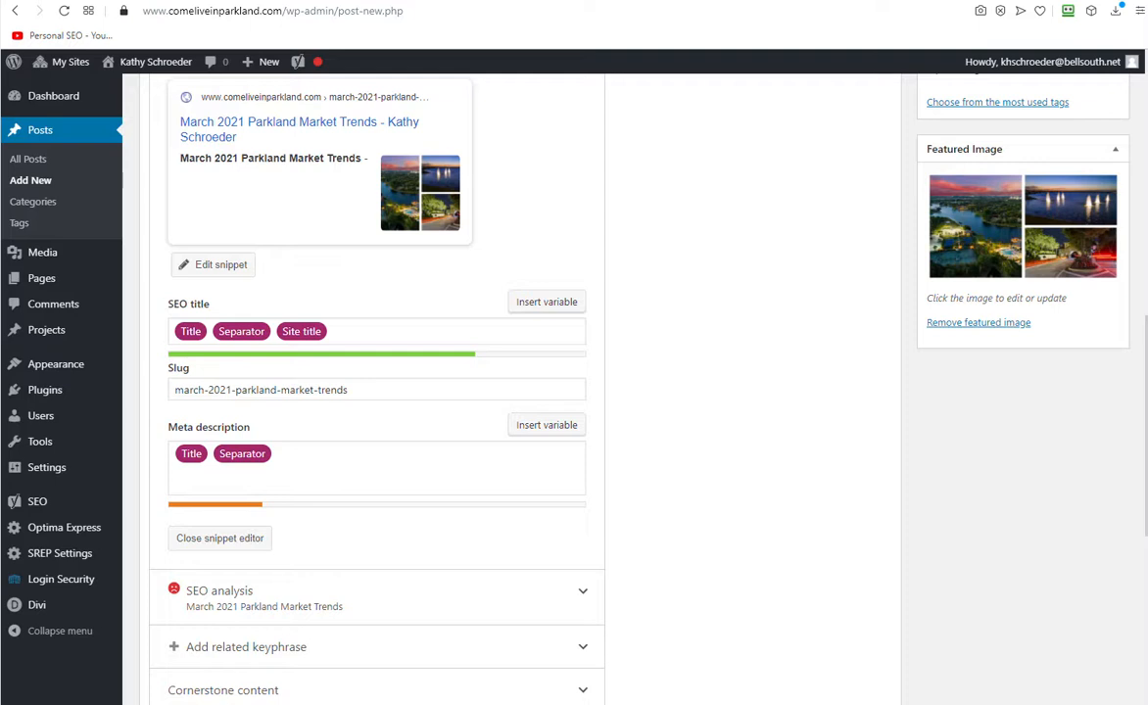
- Copy the newsletter text from Parkland Home Sales through Sellers Received 98% of Final Ask Price into the meta description after the Separator
{"action": "left_click_drag", "start_coordinate": [1147, 61], "coordinate": [980, 59]}
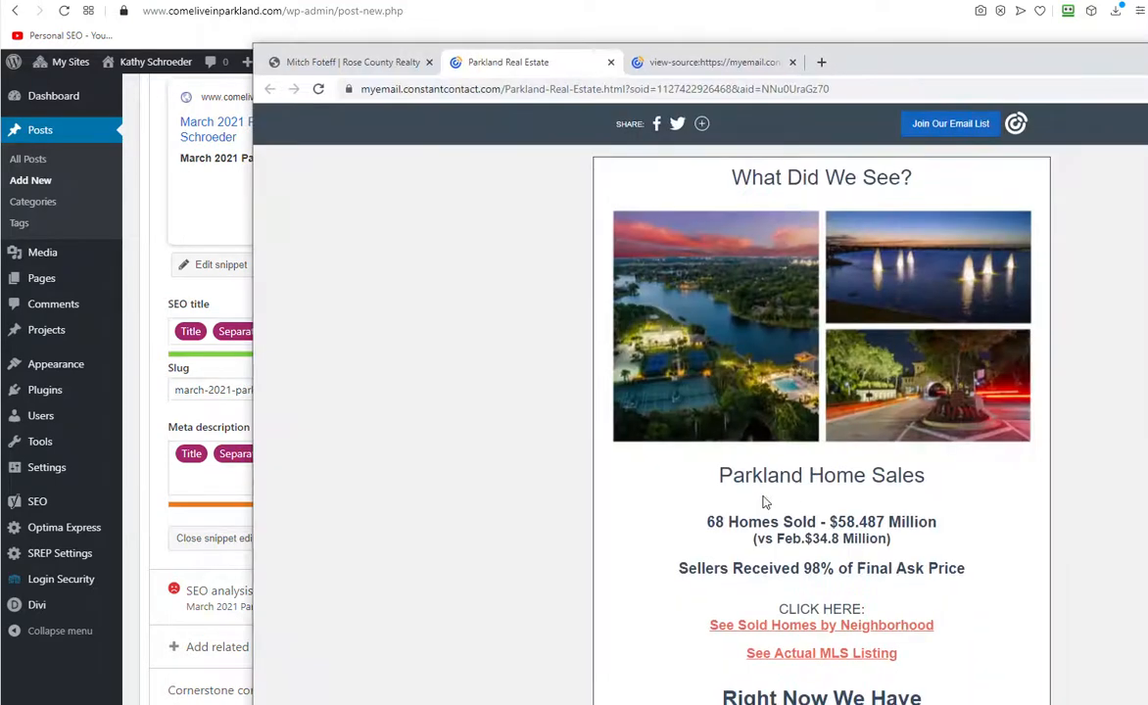
{"action": "left_click_drag", "start_coordinate": [719, 475], "coordinate": [970, 573]}
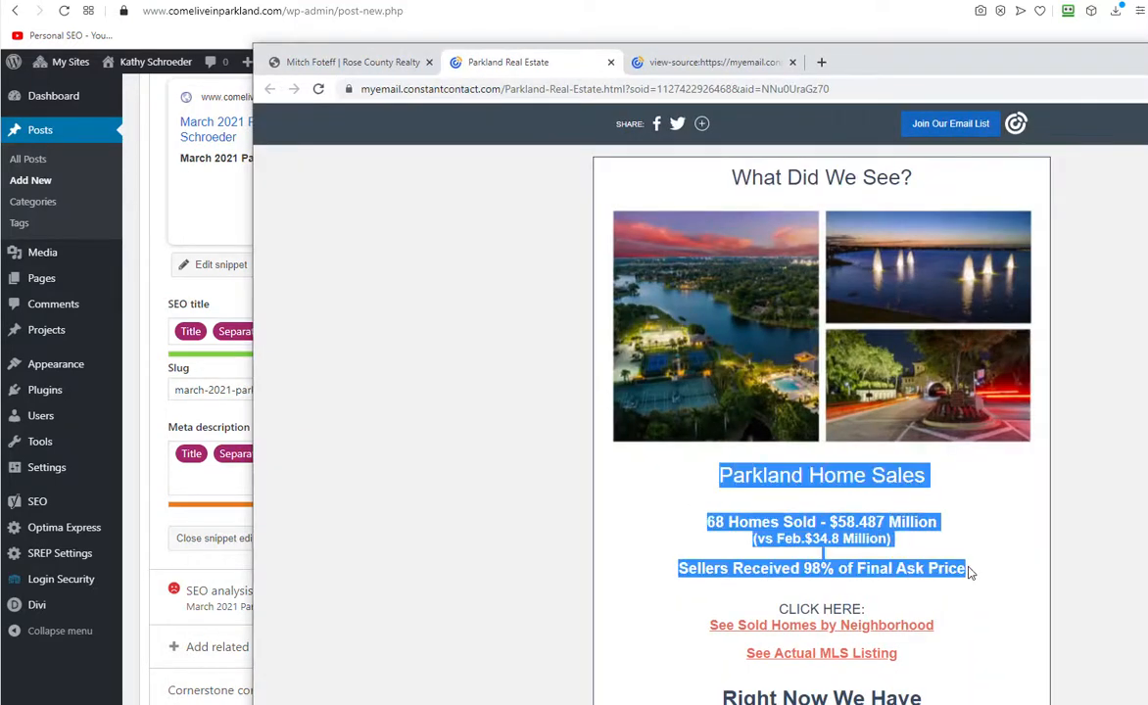
{"action": "left_click_drag", "start_coordinate": [960, 72], "coordinate": [1147, 72]}
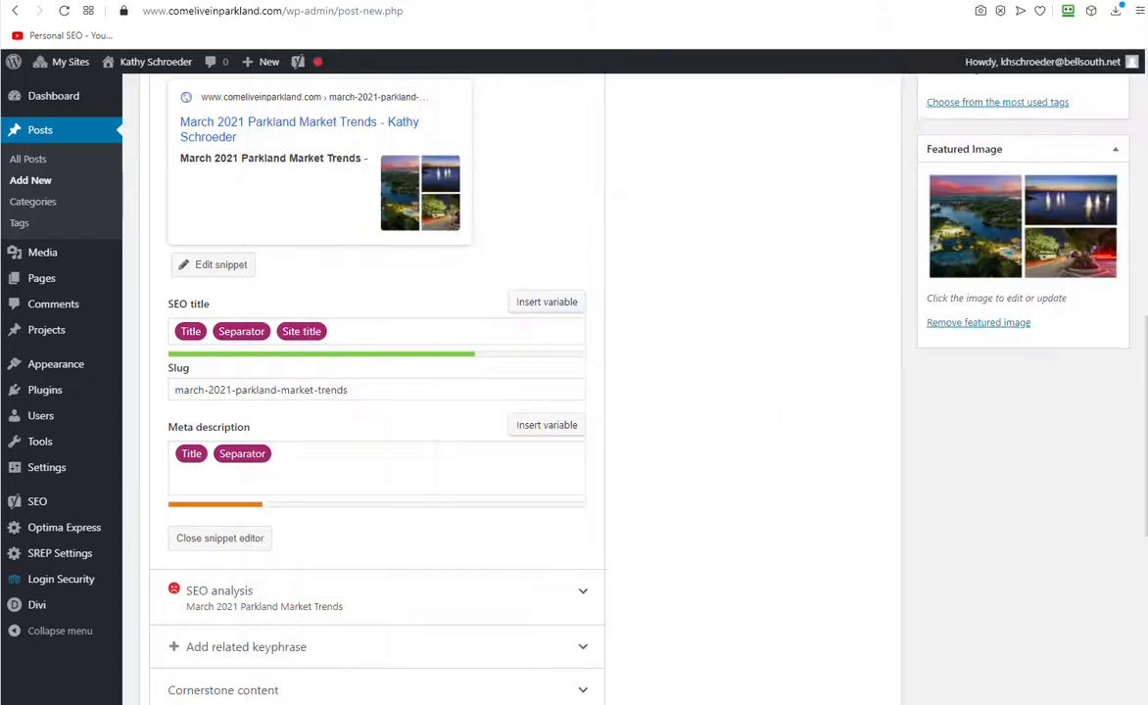
{"action": "left_click_drag", "start_coordinate": [371, 458], "coordinate": [218, 458]}
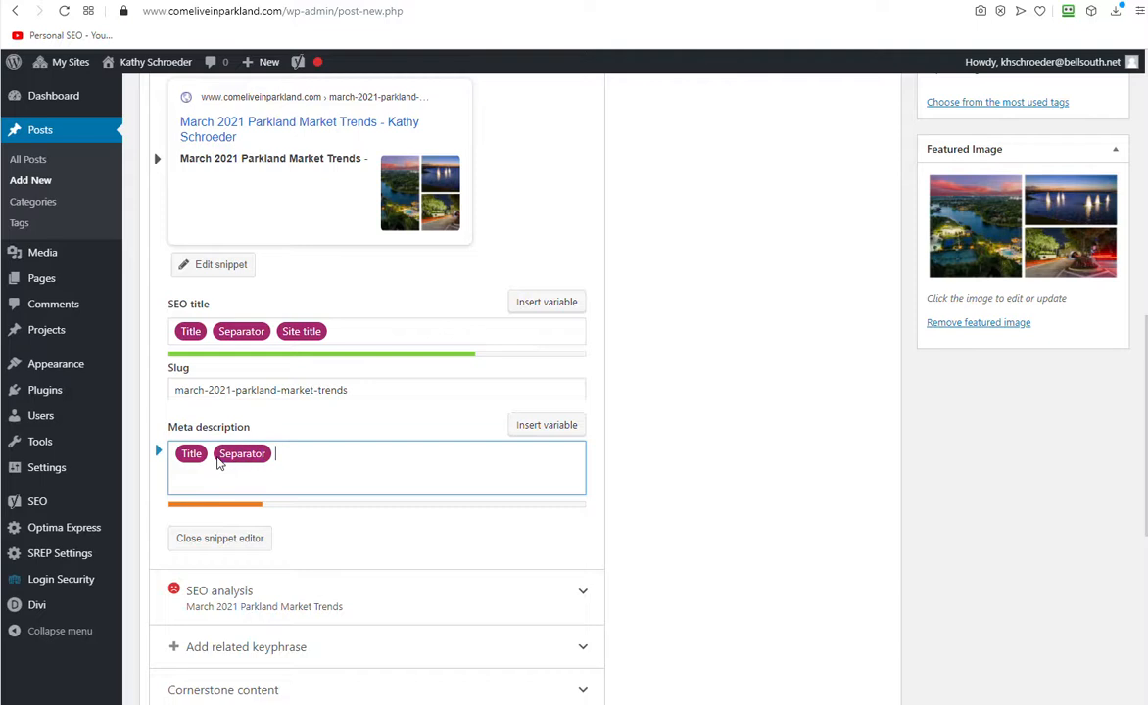
{"action": "type", "text": "Parkland Home Sales68 Homes Sold - $58.487 Million(vs Feb.$34.8 Million)Sellers Received 98% of Final Ask Price"}
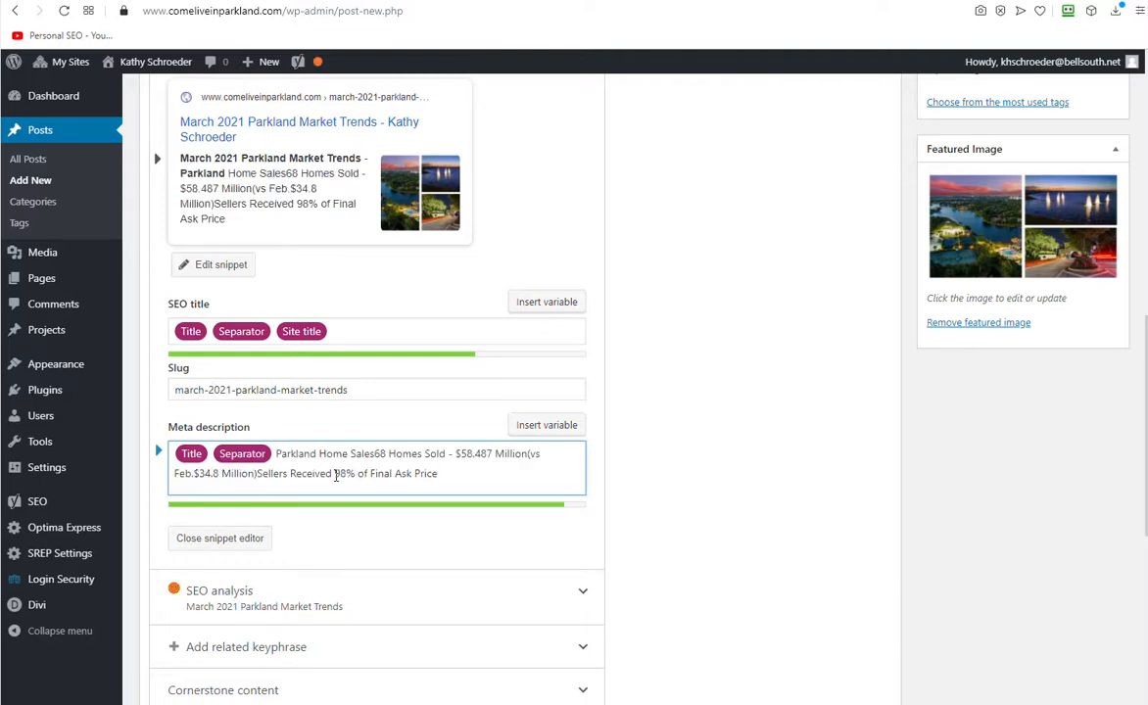
- Publish the March 2021 Parkland Market Trends post and open its permalink in a new browser tab
{"action": "scroll", "coordinate": [874, 546], "scroll_direction": "up", "scroll_amount": 5}
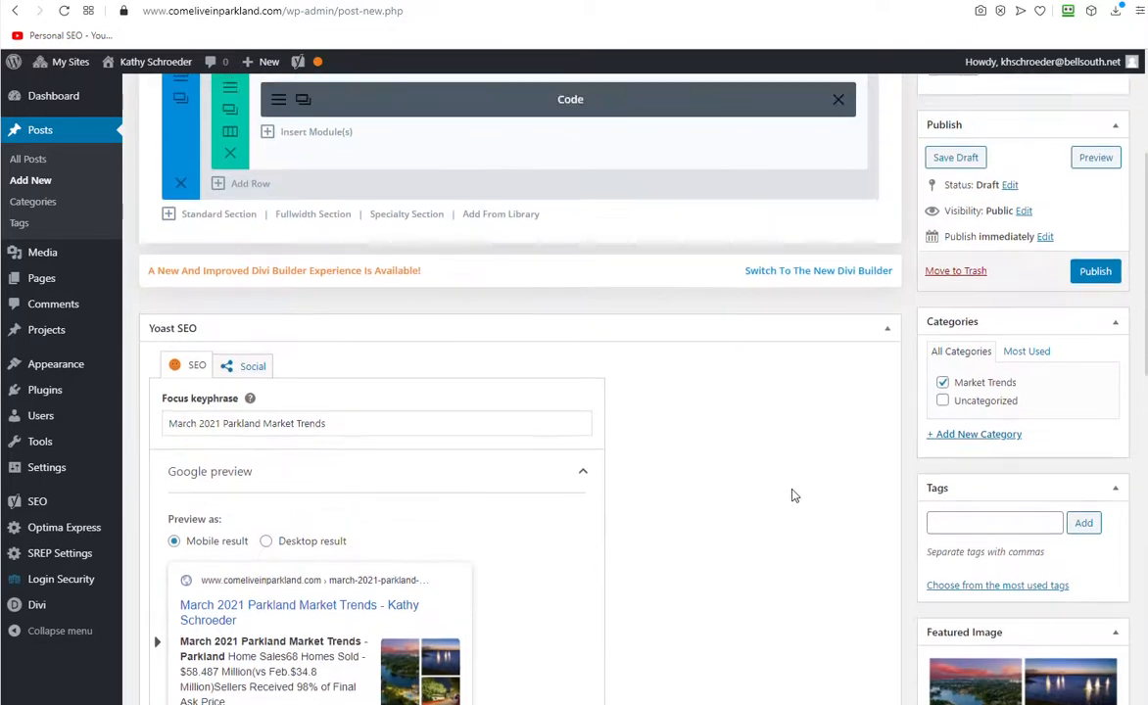
{"action": "scroll", "coordinate": [794, 495], "scroll_direction": "up", "scroll_amount": 3}
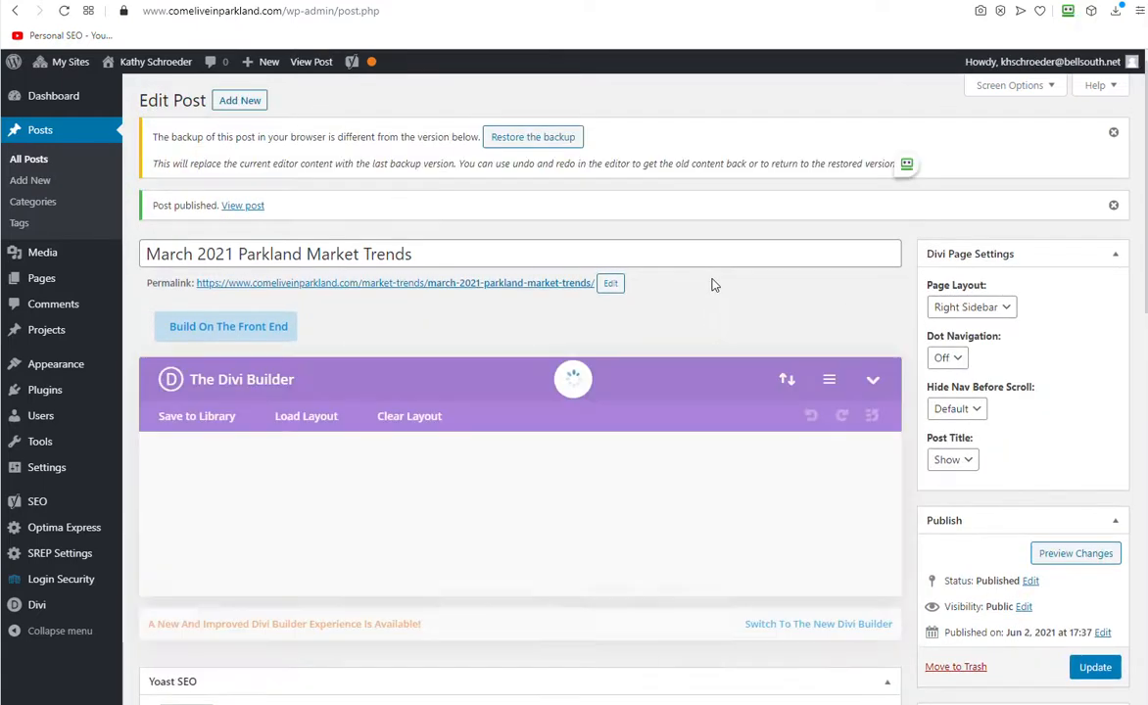
{"action": "right_click", "coordinate": [516, 283]}
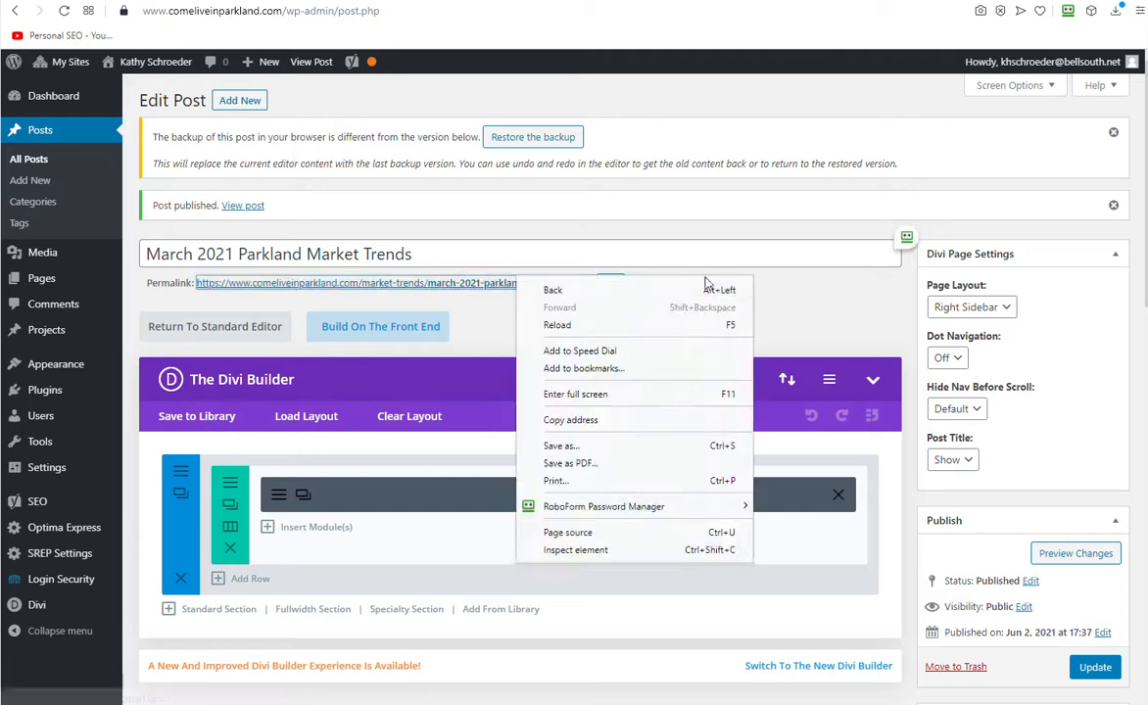
{"action": "left_click", "coordinate": [777, 311]}
{"action": "right_click", "coordinate": [529, 284]}
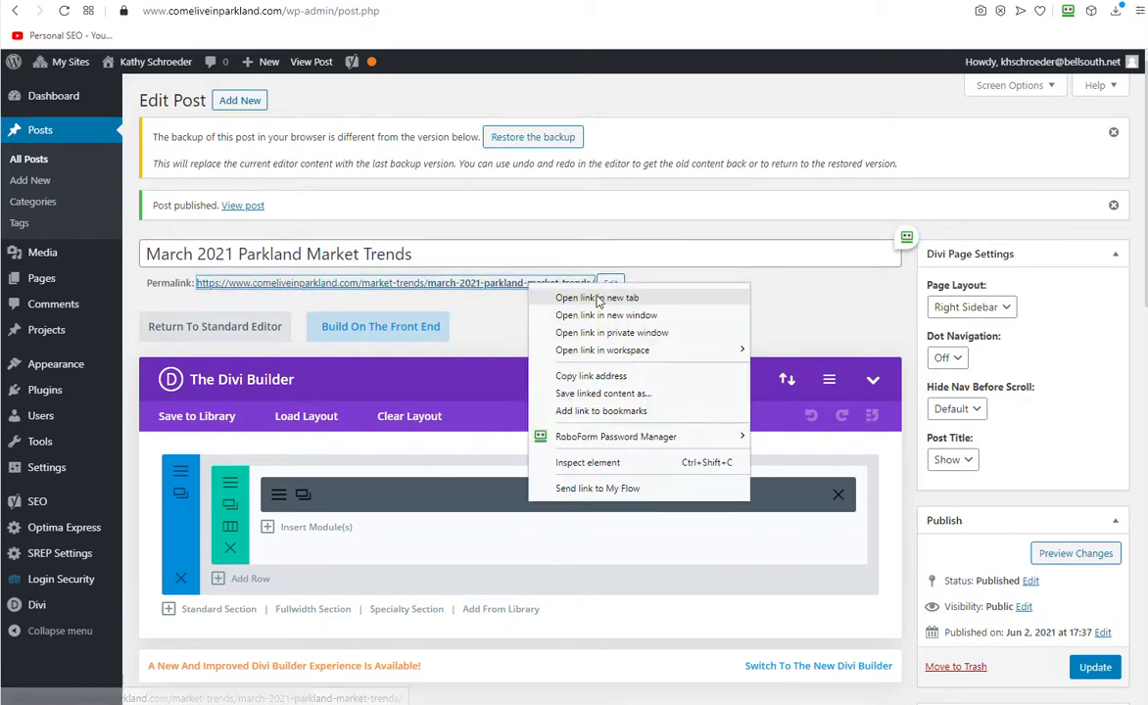
{"action": "left_click", "coordinate": [629, 295]}
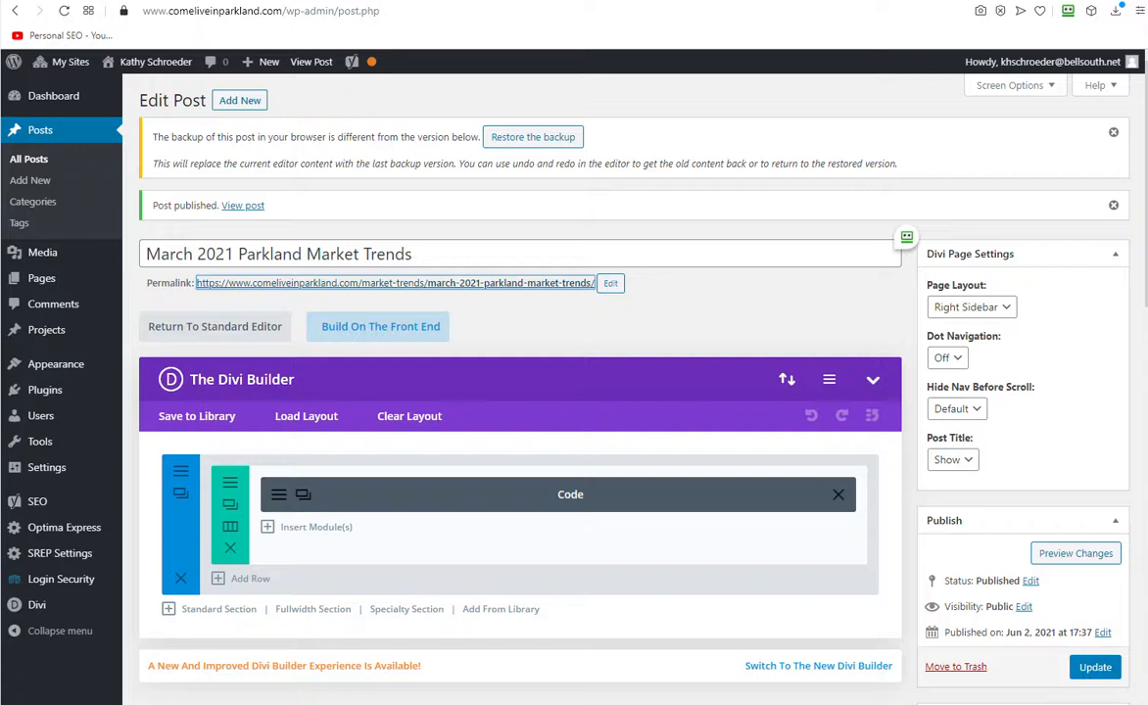
{"action": "left_click", "coordinate": [441, 1]}
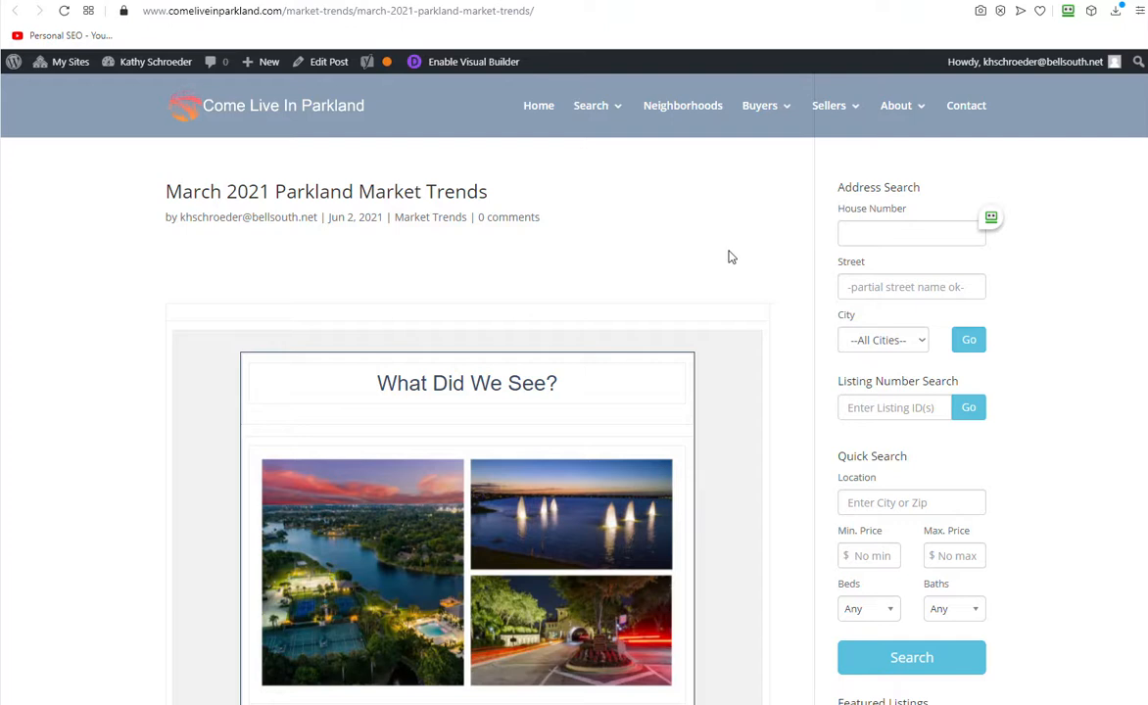
- Review the published post from the title to the end of the newsletter, checking its layout, images and links
{"action": "scroll", "coordinate": [641, 338], "scroll_direction": "down", "scroll_amount": 8}
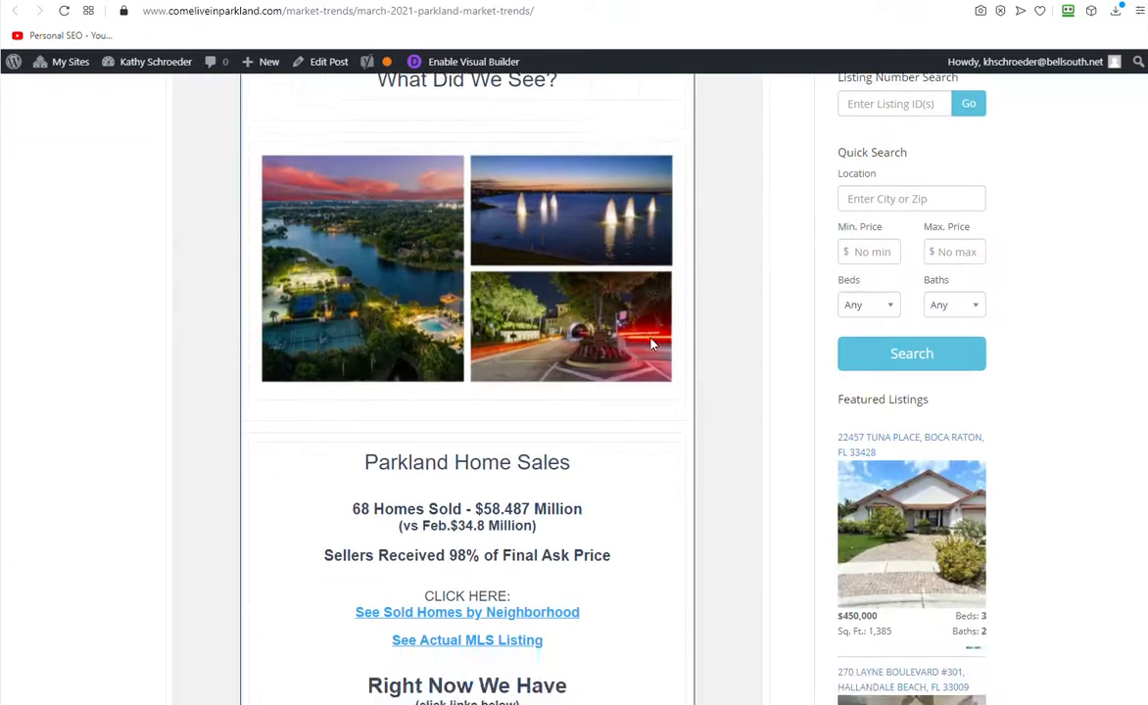
{"action": "scroll", "coordinate": [494, 330], "scroll_direction": "down", "scroll_amount": 2}
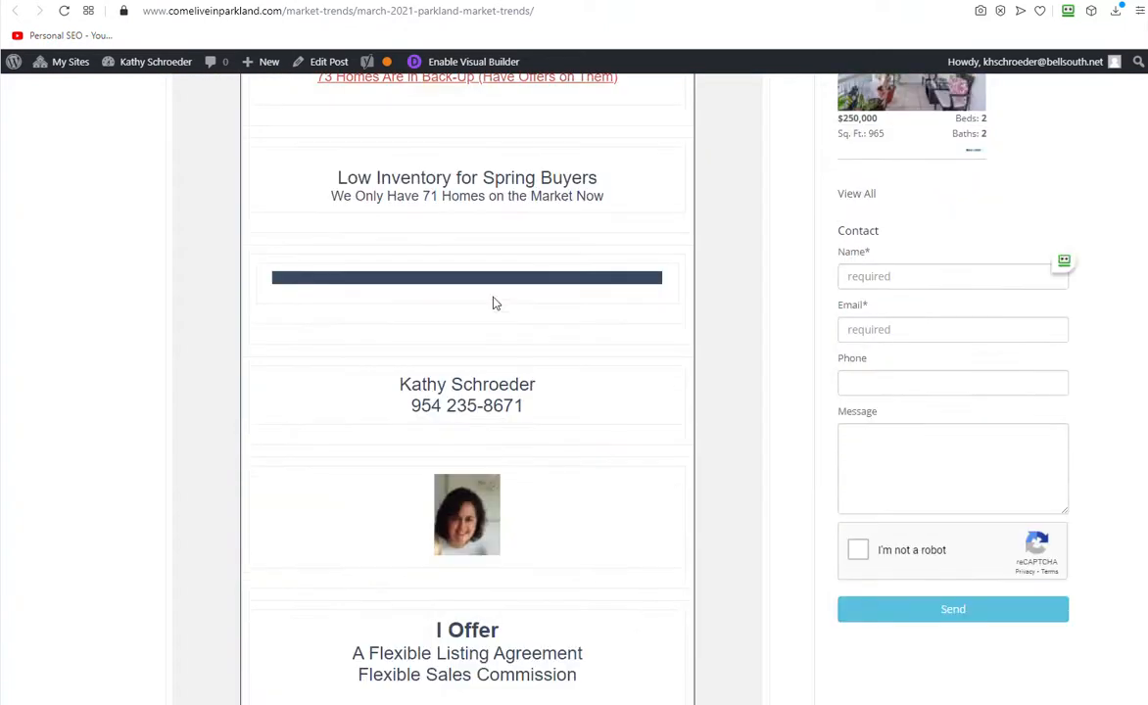
{"action": "scroll", "coordinate": [494, 303], "scroll_direction": "down", "scroll_amount": 4}
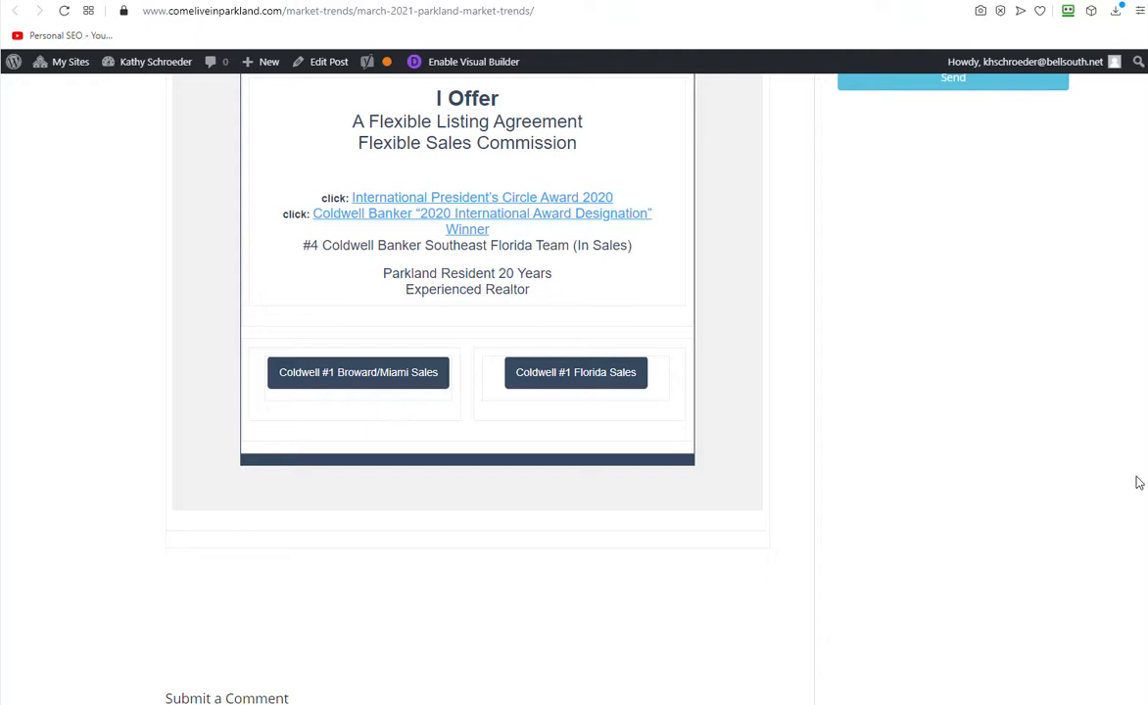
{"action": "scroll", "coordinate": [467, 408], "scroll_direction": "up", "scroll_amount": 15}
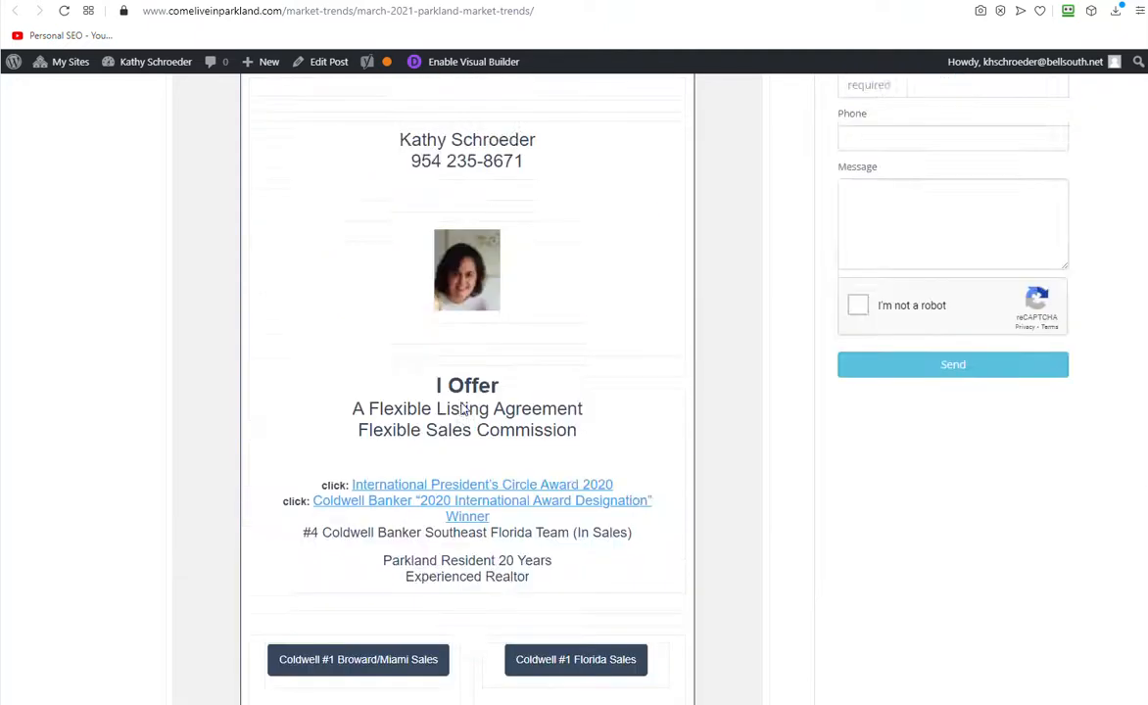
{"action": "scroll", "coordinate": [467, 406], "scroll_direction": "up", "scroll_amount": 2}
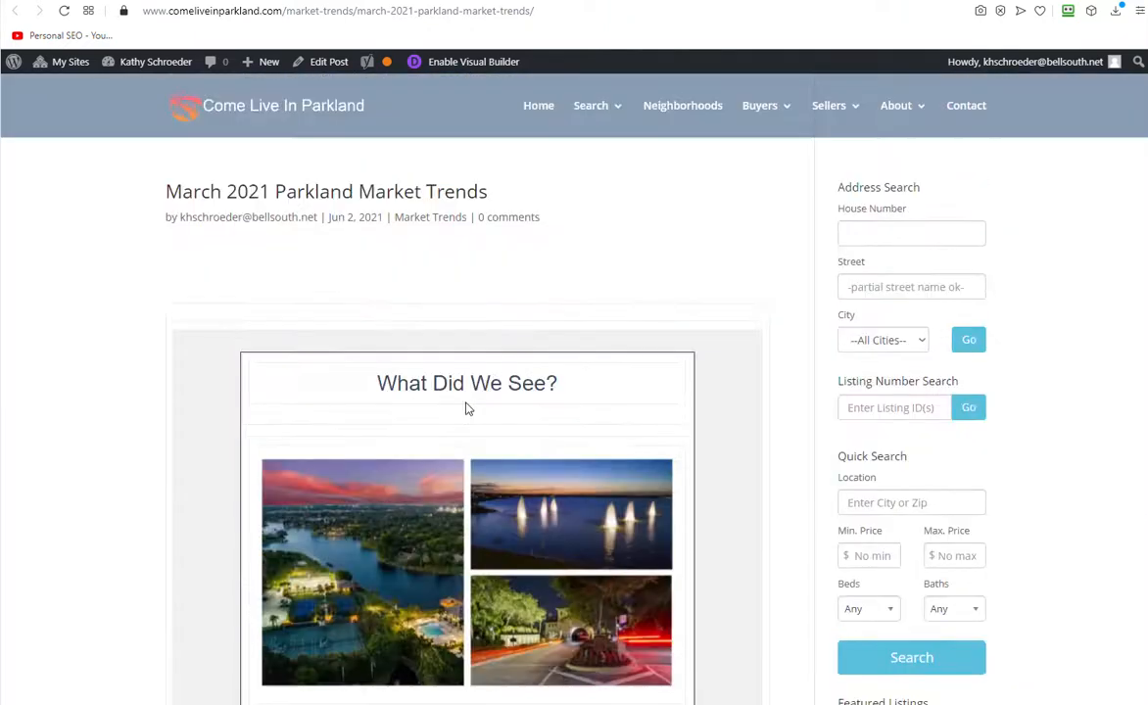
{"action": "scroll", "coordinate": [357, 294], "scroll_direction": "down", "scroll_amount": 3}
{"action": "scroll", "coordinate": [372, 310], "scroll_direction": "down", "scroll_amount": 10}
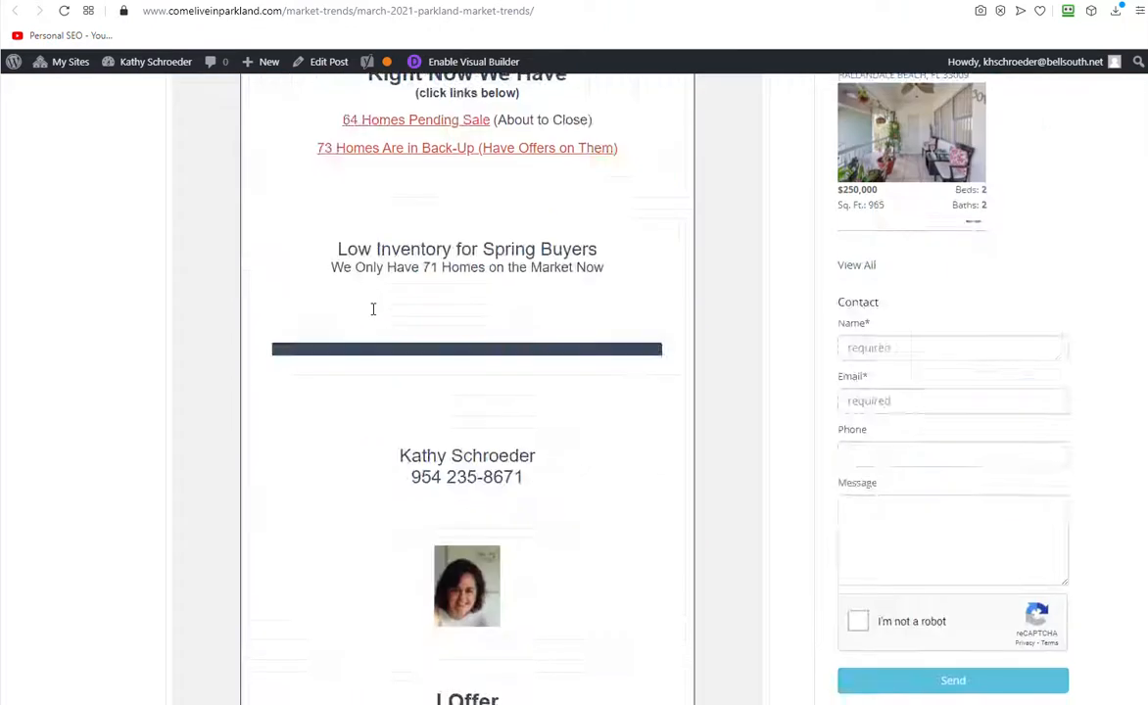
{"action": "scroll", "coordinate": [387, 326], "scroll_direction": "up", "scroll_amount": 7}
{"action": "scroll", "coordinate": [382, 314], "scroll_direction": "up", "scroll_amount": 5}
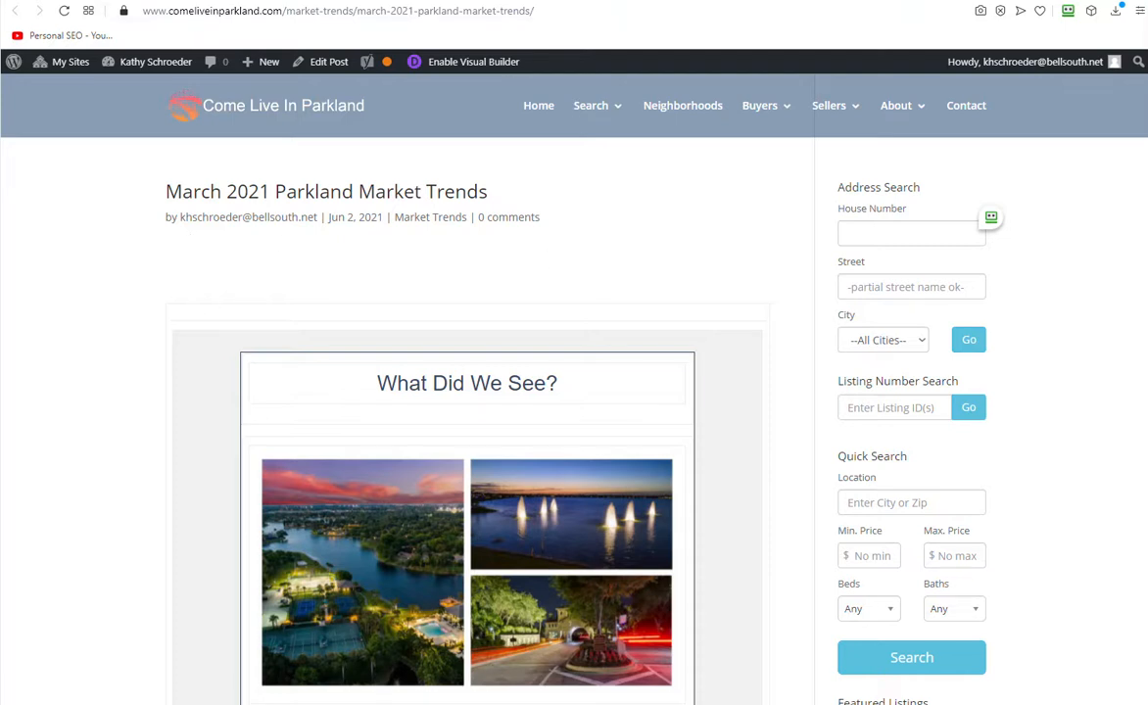
- Enable Place Thumbs on Posts in the Divi Theme Options for the single post layout and save the changes
{"action": "key", "text": "ctrl+Tab"}
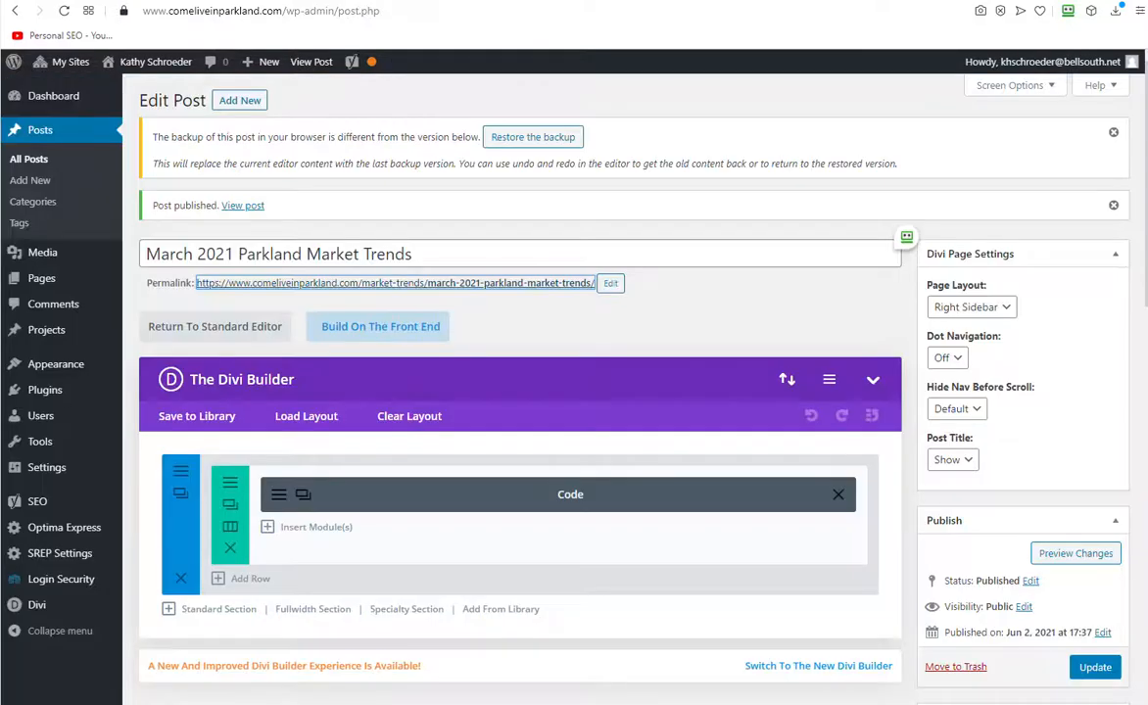
{"action": "scroll", "coordinate": [160, 301], "scroll_direction": "down", "scroll_amount": 3}
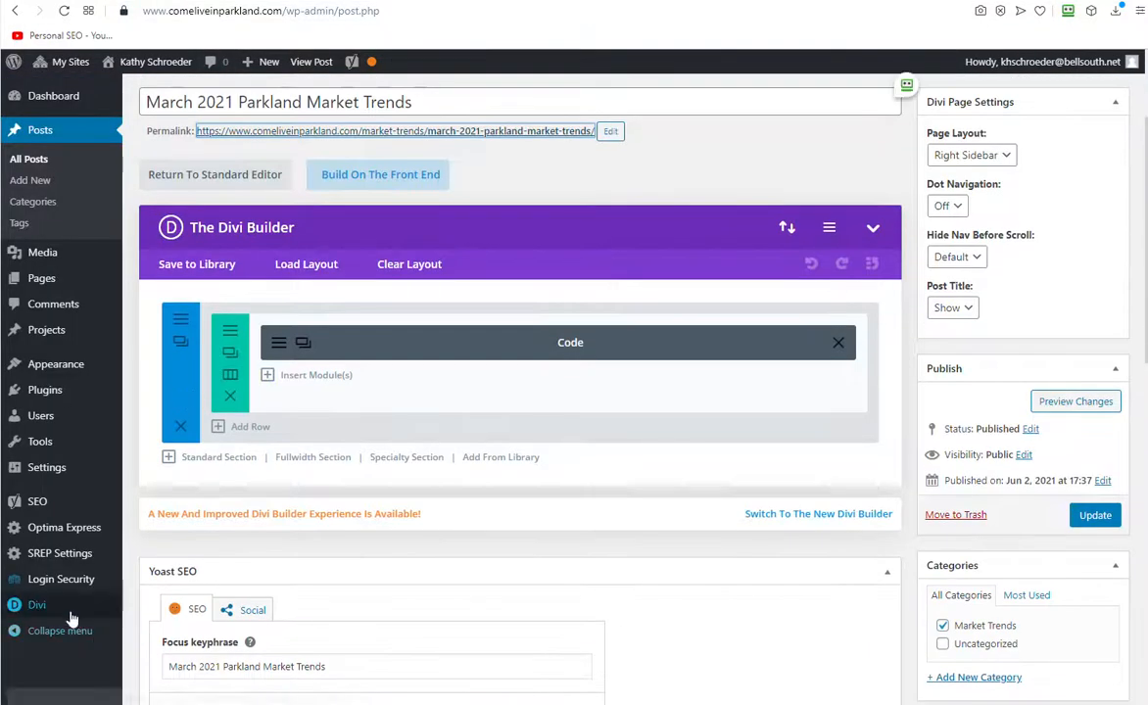
{"action": "mouse_move", "coordinate": [71, 615]}
{"action": "left_click", "coordinate": [167, 502]}
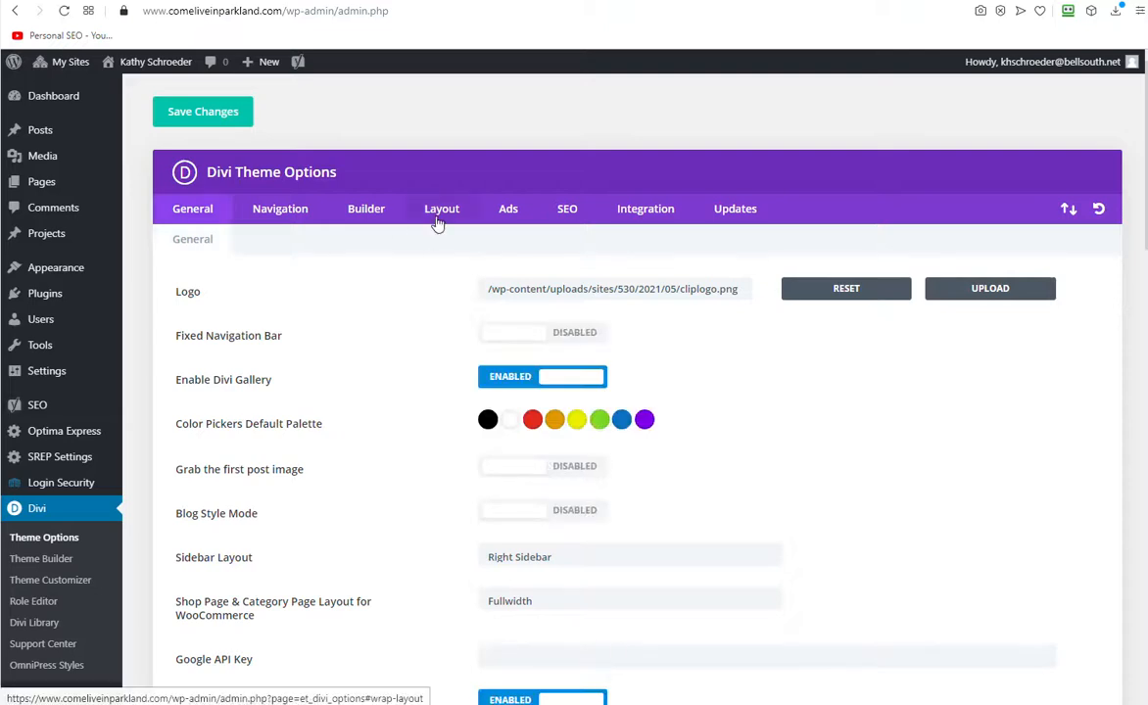
{"action": "left_click", "coordinate": [438, 221]}
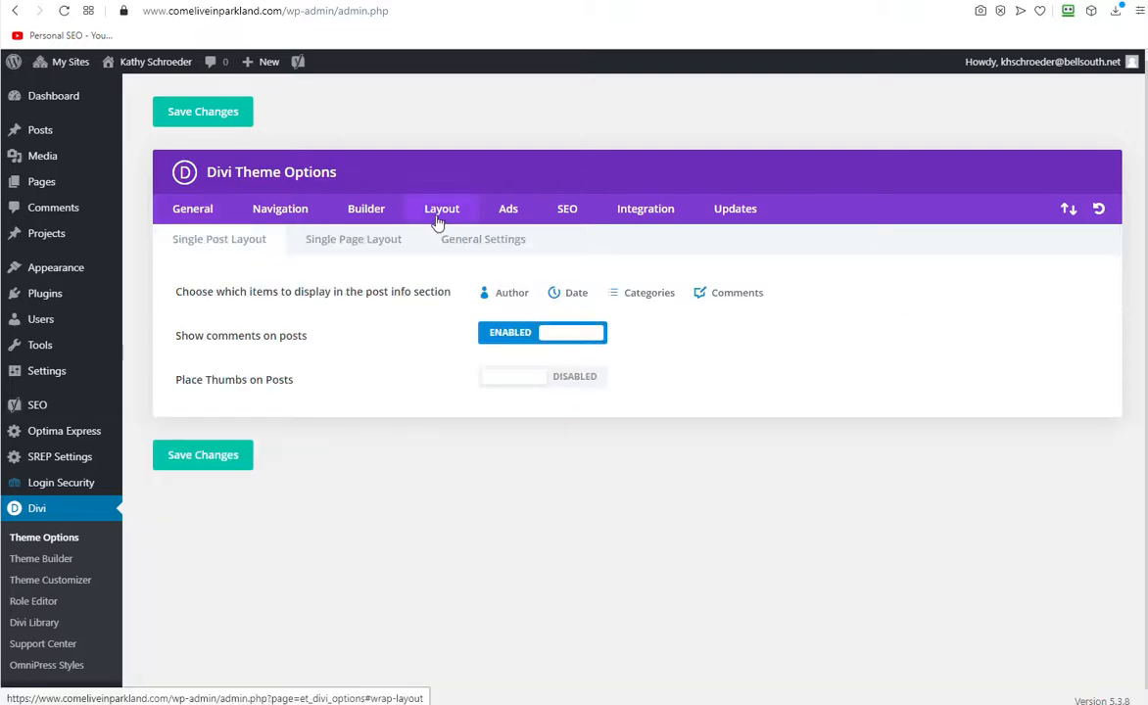
{"action": "left_click", "coordinate": [520, 388]}
{"action": "left_click", "coordinate": [205, 454]}
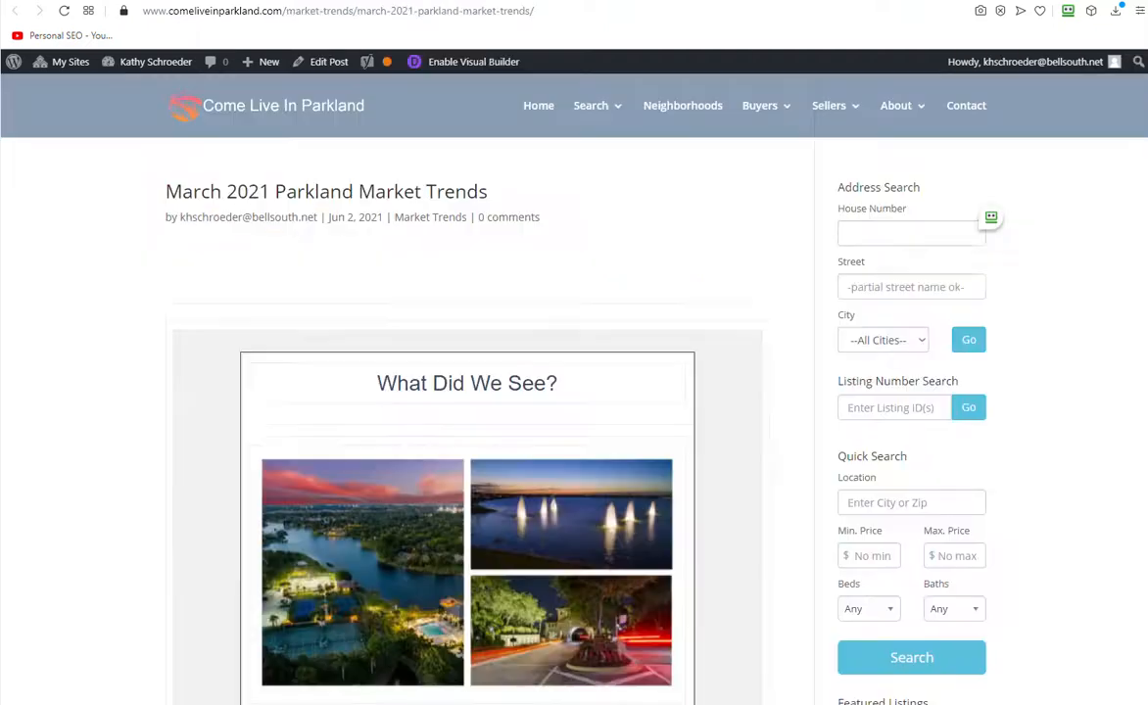
- Reload the published post and check how the featured image and the newsletter content display together
{"action": "left_click", "coordinate": [63, 10]}
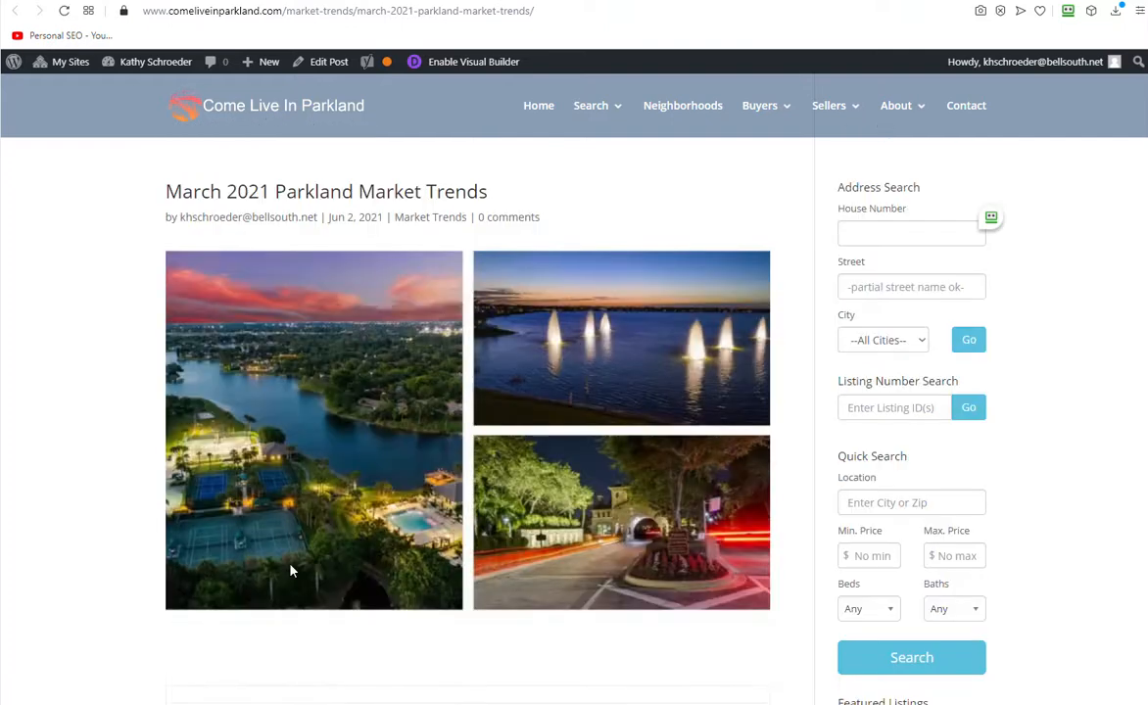
{"action": "scroll", "coordinate": [335, 435], "scroll_direction": "down", "scroll_amount": 3}
{"action": "scroll", "coordinate": [309, 470], "scroll_direction": "down", "scroll_amount": 20}
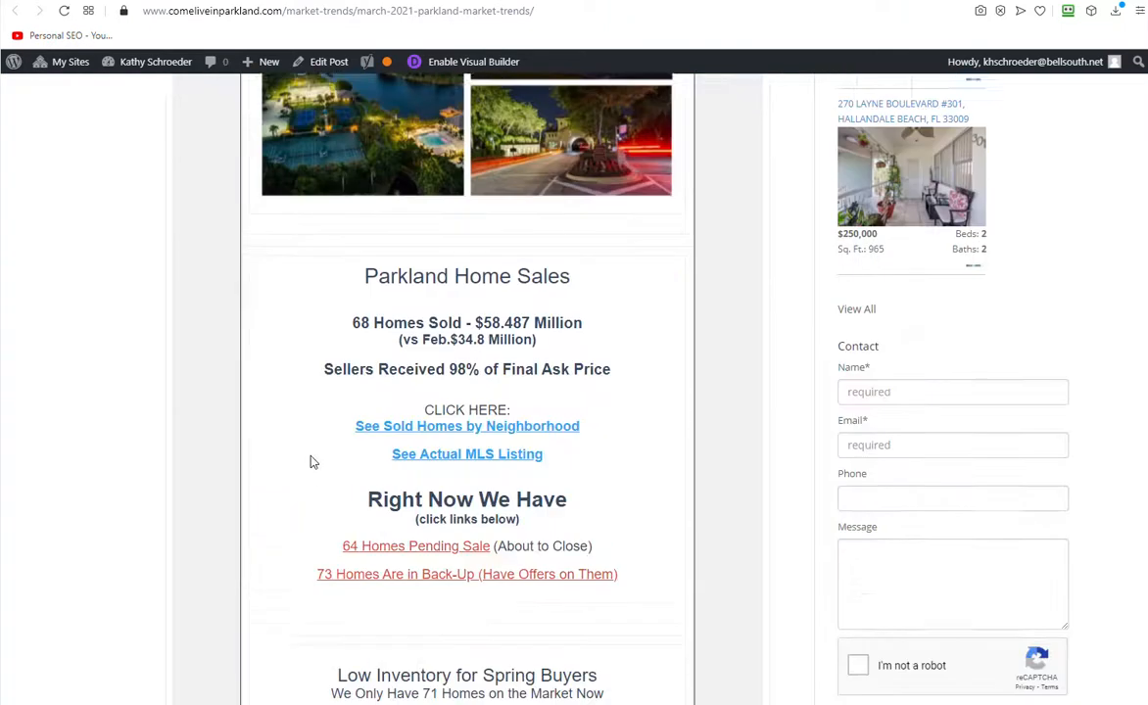
{"action": "scroll", "coordinate": [335, 451], "scroll_direction": "up", "scroll_amount": 8}
{"action": "scroll", "coordinate": [336, 450], "scroll_direction": "up", "scroll_amount": 12}
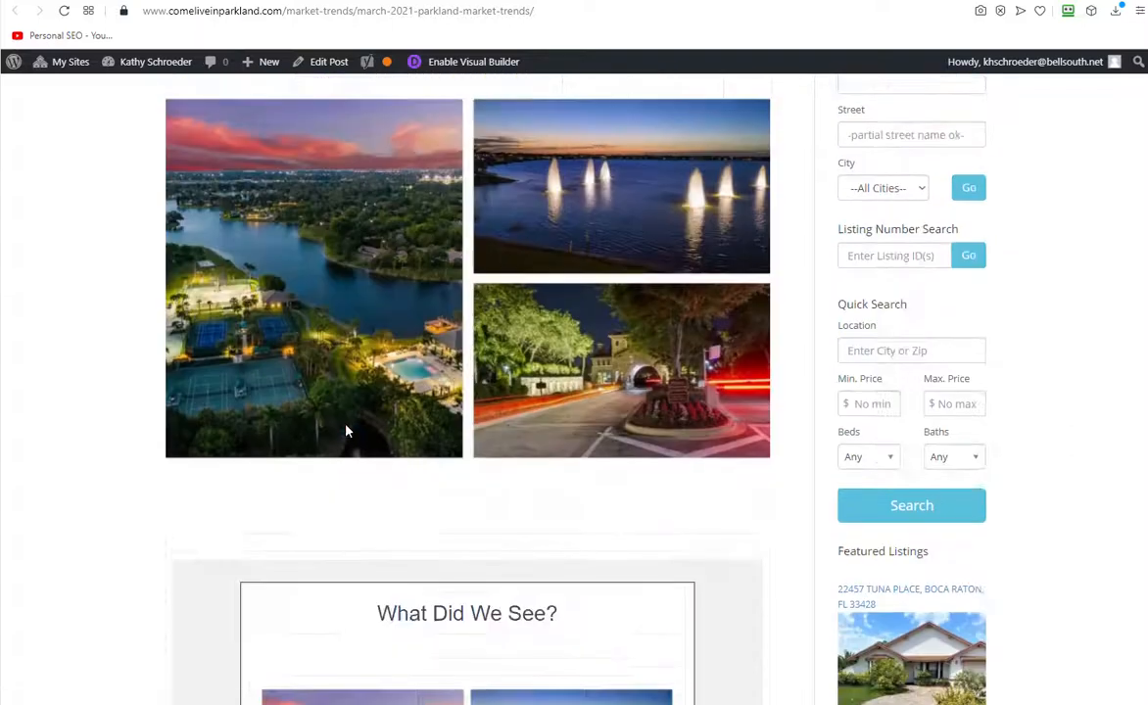
- Disable Place Thumbs on Posts in the single post layout options, save the changes and reload the published post
{"action": "left_click", "coordinate": [712, 1]}
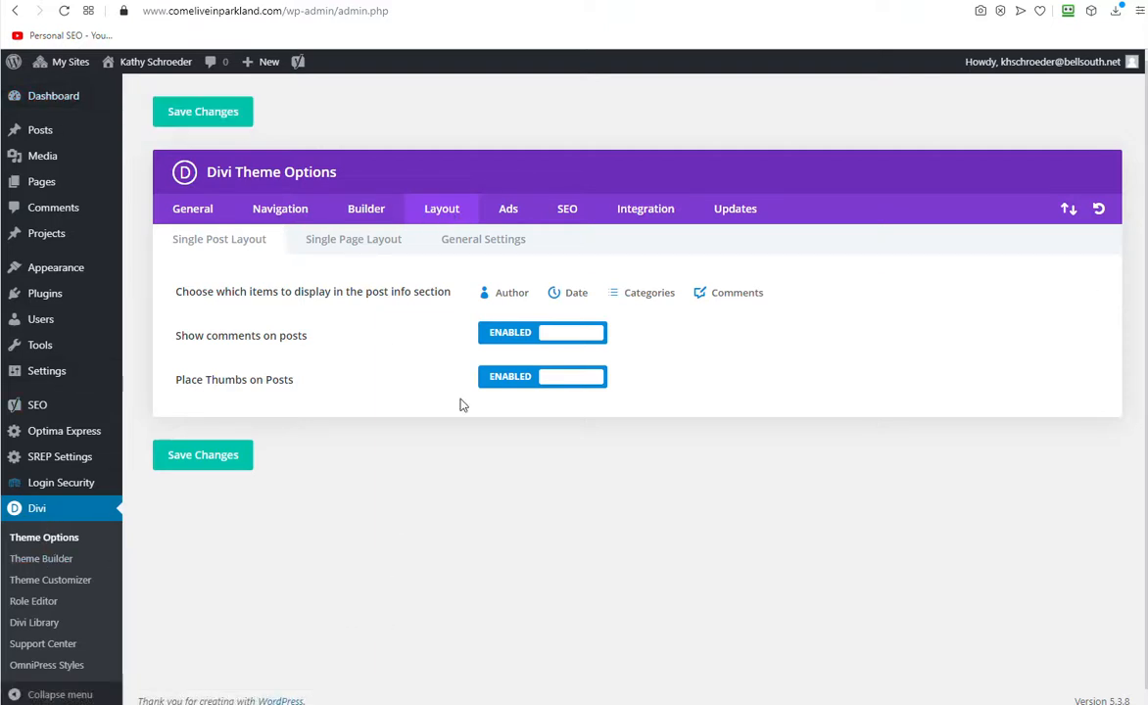
{"action": "left_click", "coordinate": [509, 380]}
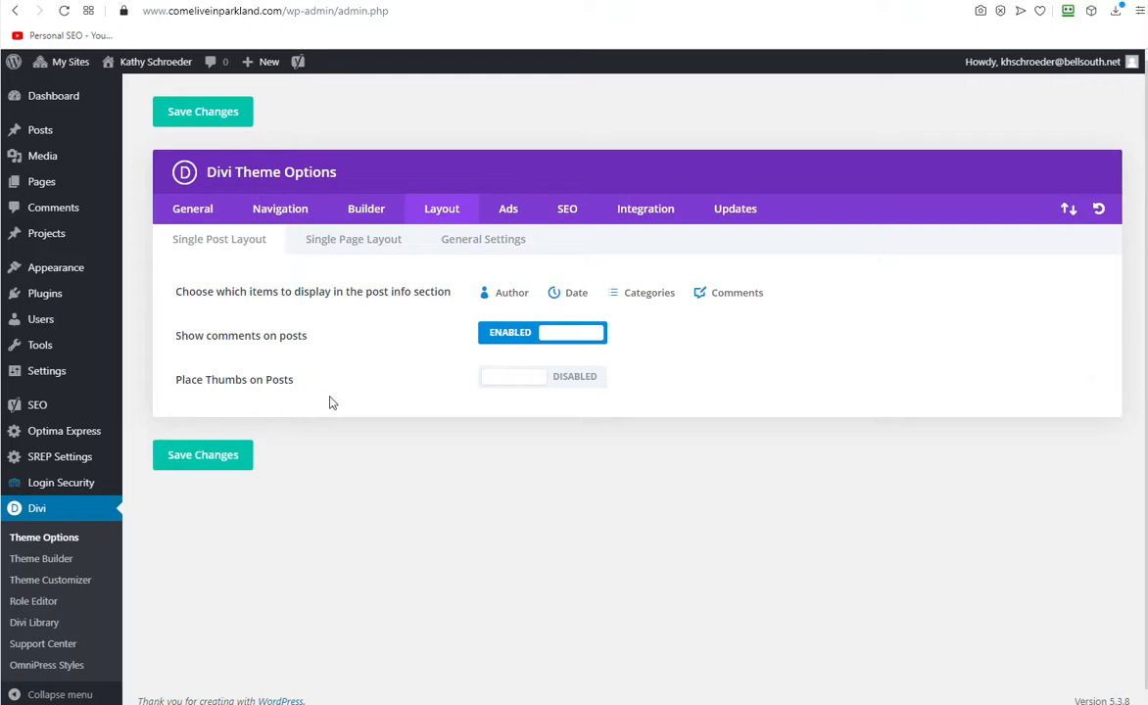
{"action": "left_click", "coordinate": [222, 463]}
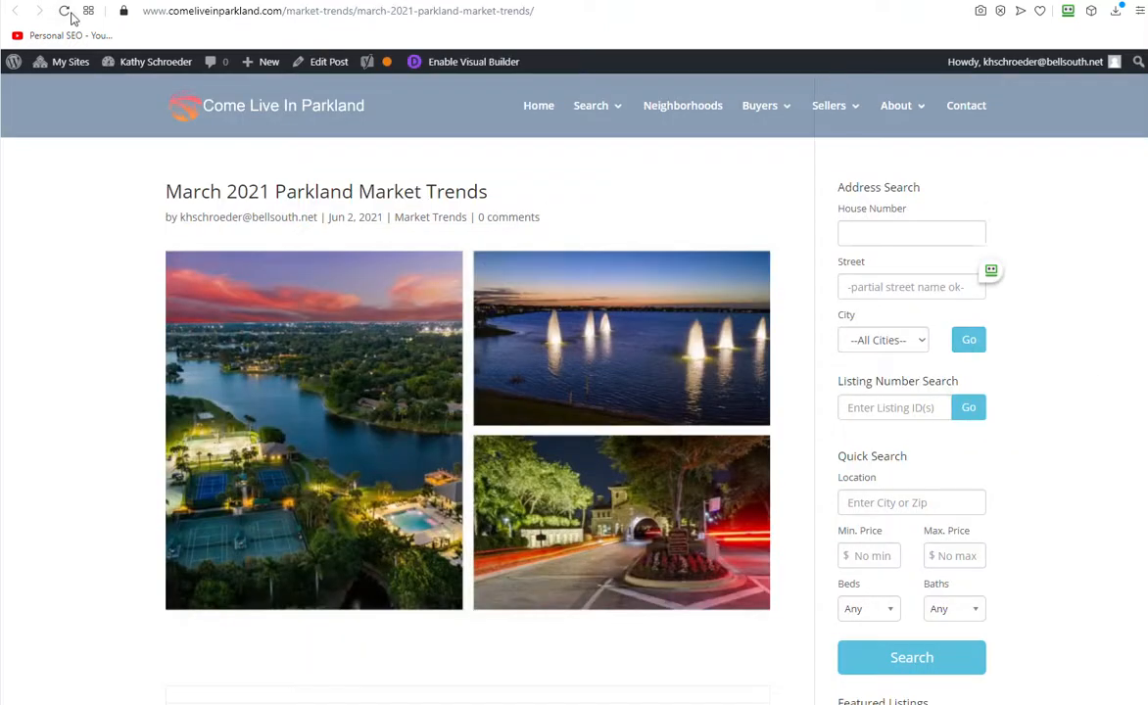
{"action": "left_click", "coordinate": [66, 11]}
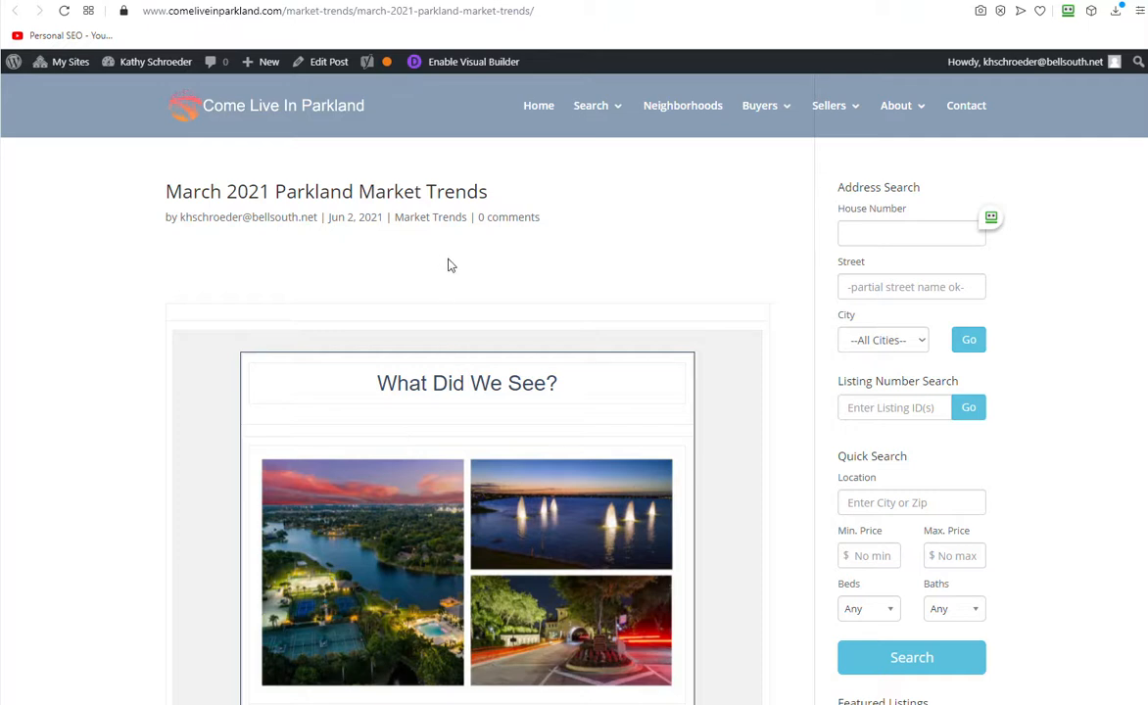
- Open the site's market-trends category page by removing the post slug march-2021-parkland-market-trends from the page address
{"action": "left_click", "coordinate": [361, 13]}
{"action": "left_click", "coordinate": [593, 18]}
{"action": "key", "text": "BackSpace"}
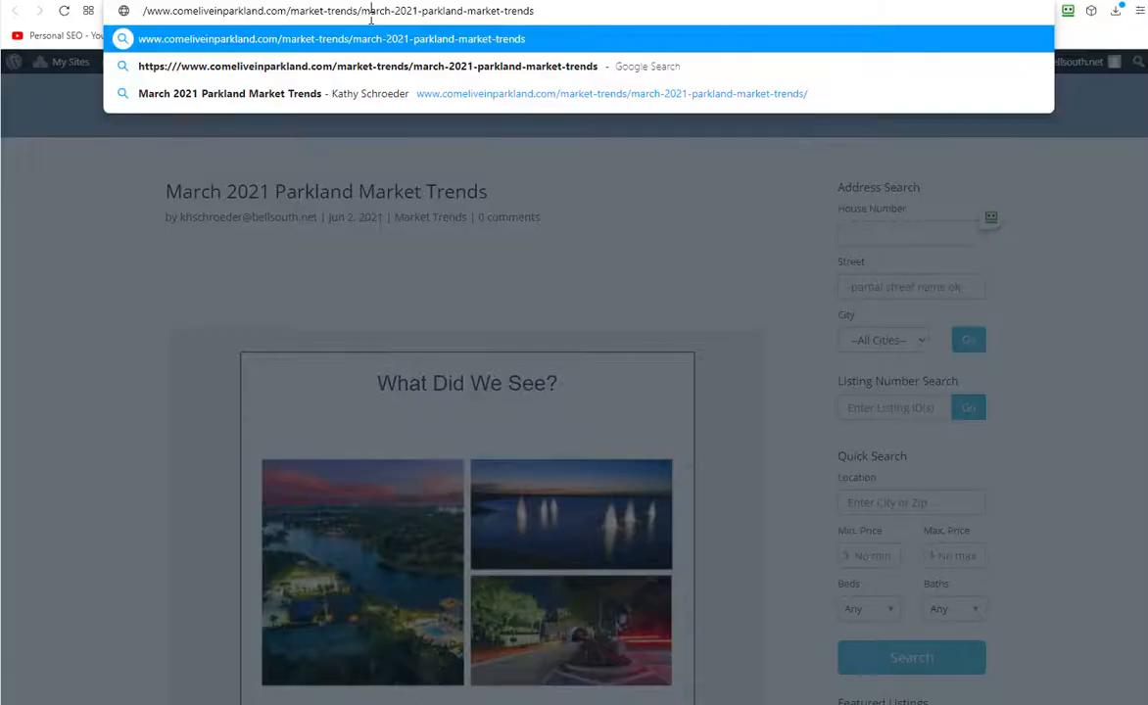
{"action": "left_click_drag", "start_coordinate": [365, 11], "coordinate": [638, 34]}
{"action": "key", "text": "BackSpace"}
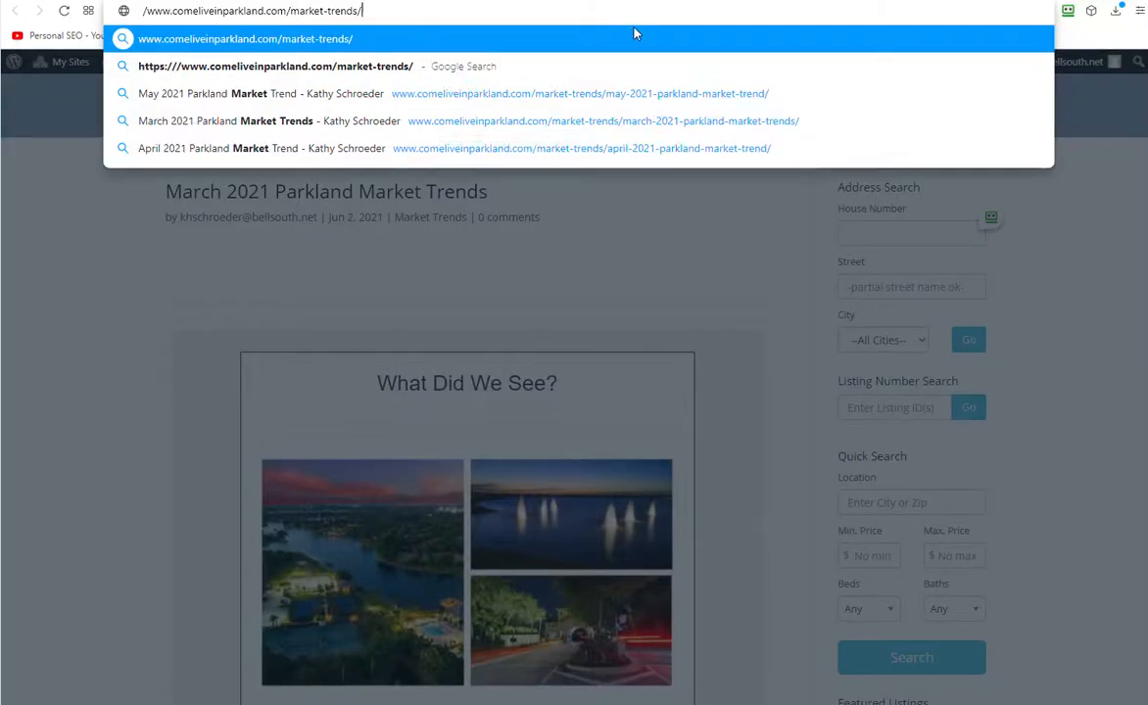
{"action": "key", "text": "Return"}
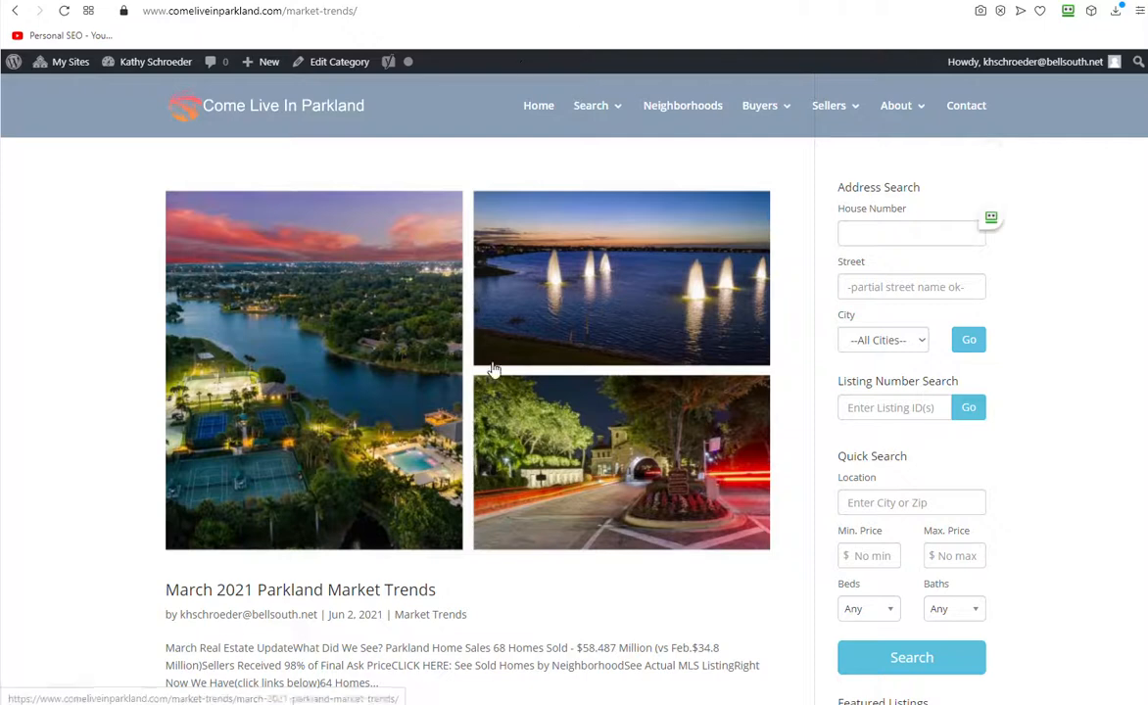
- Check the featured images, titles and excerpts of the listed market trend posts and open the March 2021 Parkland Market Trends post
{"action": "scroll", "coordinate": [576, 387], "scroll_direction": "down", "scroll_amount": 2}
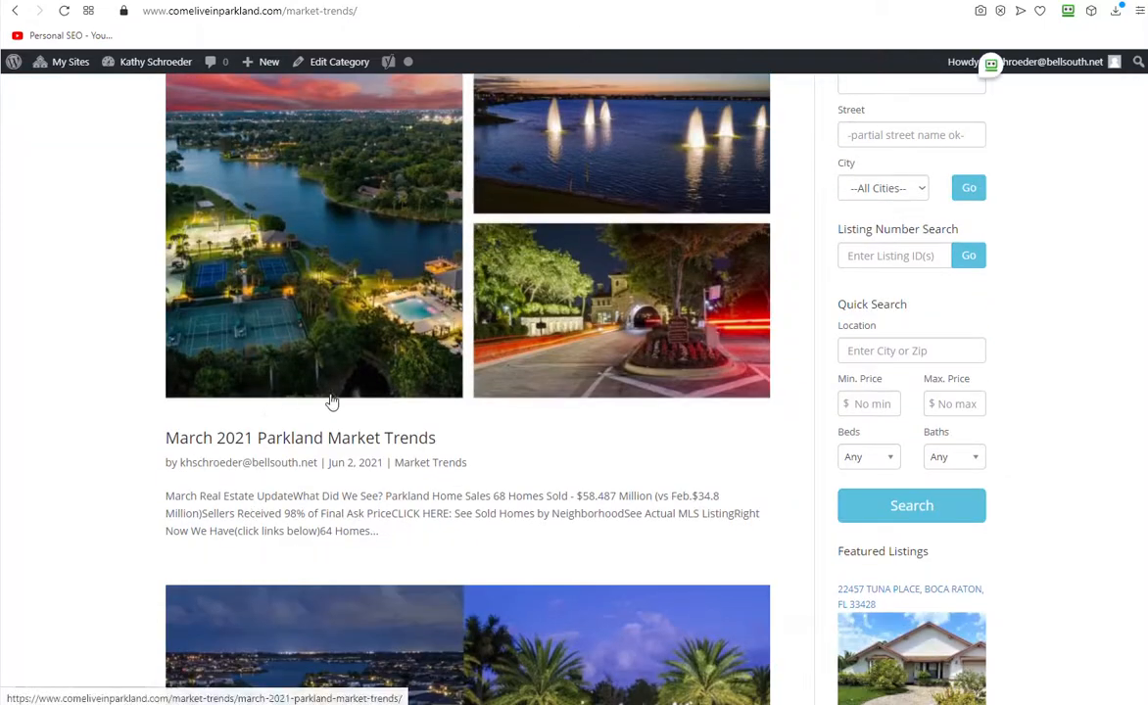
{"action": "scroll", "coordinate": [333, 402], "scroll_direction": "down", "scroll_amount": 3}
{"action": "scroll", "coordinate": [456, 416], "scroll_direction": "down", "scroll_amount": 5}
{"action": "scroll", "coordinate": [455, 416], "scroll_direction": "up", "scroll_amount": 3}
{"action": "scroll", "coordinate": [454, 412], "scroll_direction": "down", "scroll_amount": 3}
{"action": "scroll", "coordinate": [454, 413], "scroll_direction": "down", "scroll_amount": 5}
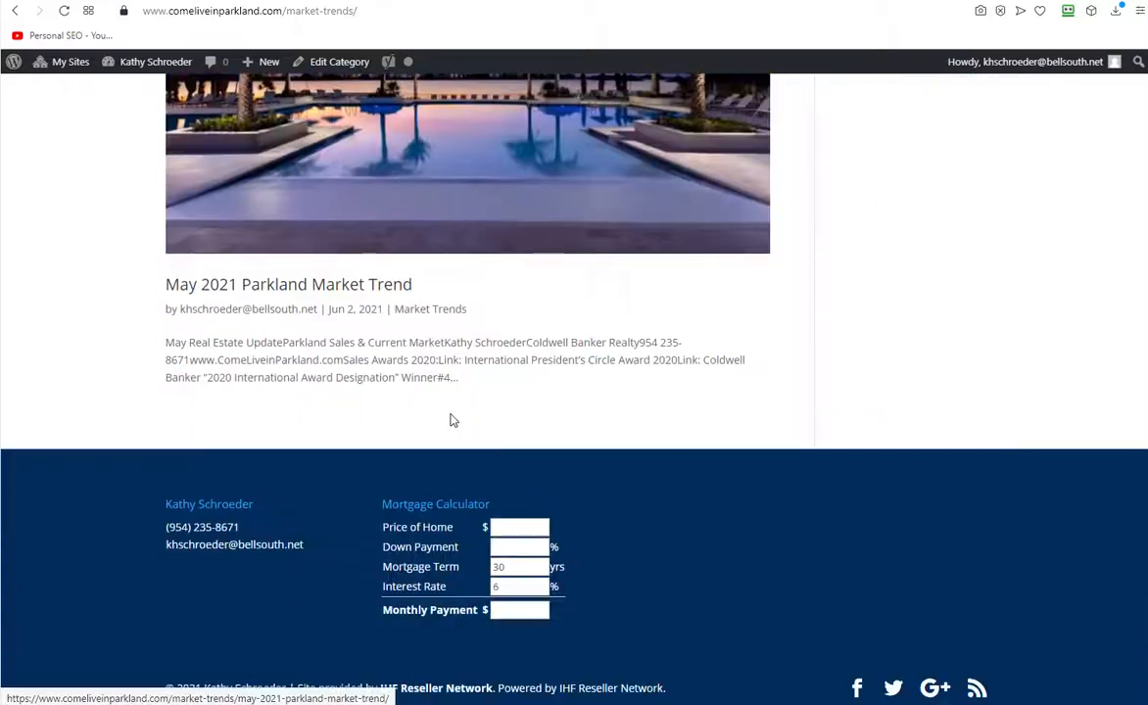
{"action": "scroll", "coordinate": [460, 423], "scroll_direction": "up", "scroll_amount": 10}
{"action": "scroll", "coordinate": [465, 423], "scroll_direction": "up", "scroll_amount": 5}
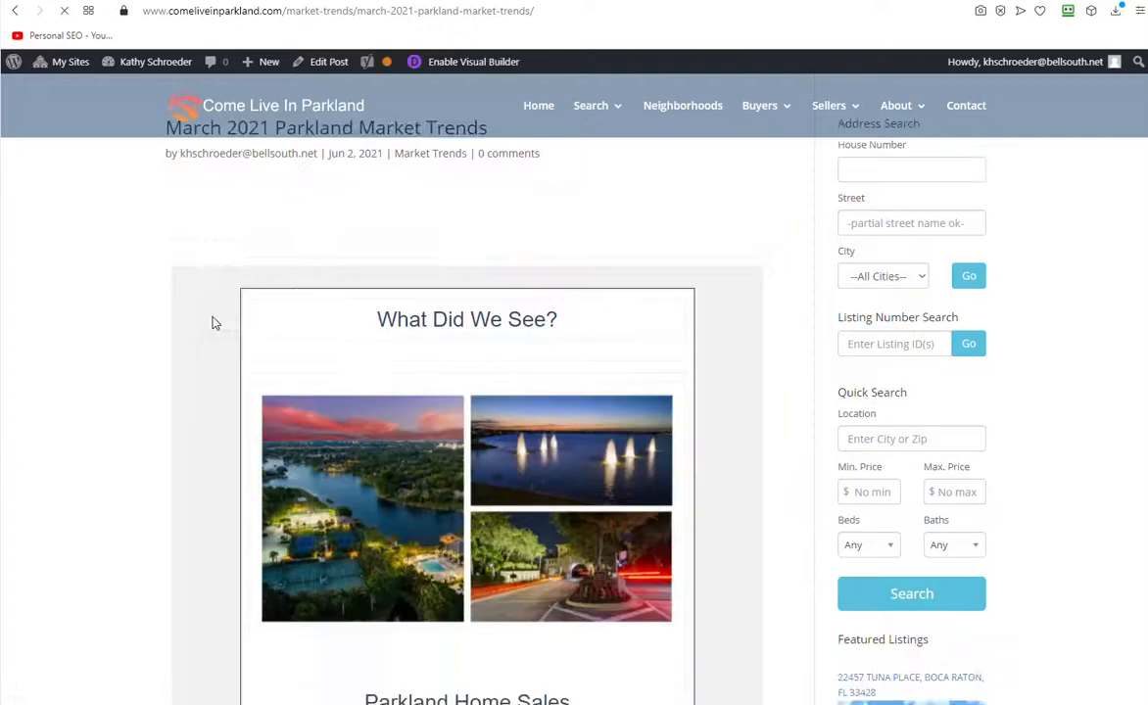
- Examine the March 2021 Parkland Market Trends post from its heading through the agent's contact and award section, and return to its title
{"action": "scroll", "coordinate": [461, 309], "scroll_direction": "down", "scroll_amount": 1}
{"action": "scroll", "coordinate": [460, 309], "scroll_direction": "down", "scroll_amount": 3}
{"action": "scroll", "coordinate": [518, 307], "scroll_direction": "up", "scroll_amount": 5}
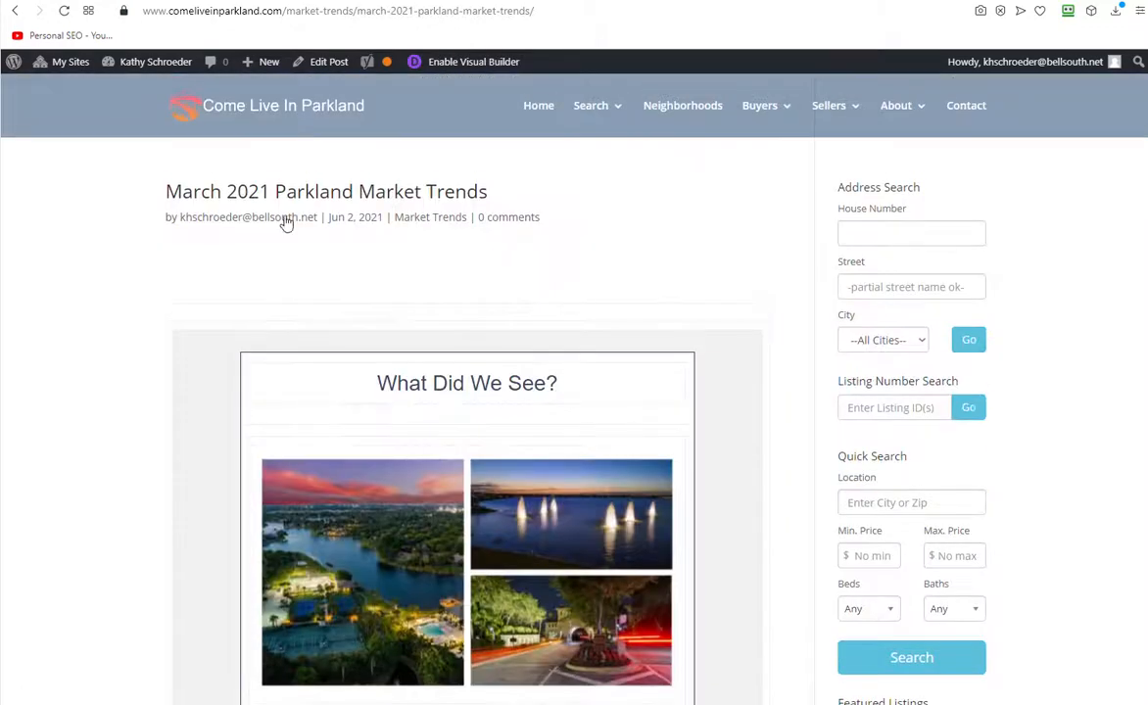
{"action": "scroll", "coordinate": [504, 287], "scroll_direction": "down", "scroll_amount": 3}
{"action": "scroll", "coordinate": [588, 480], "scroll_direction": "down", "scroll_amount": 8}
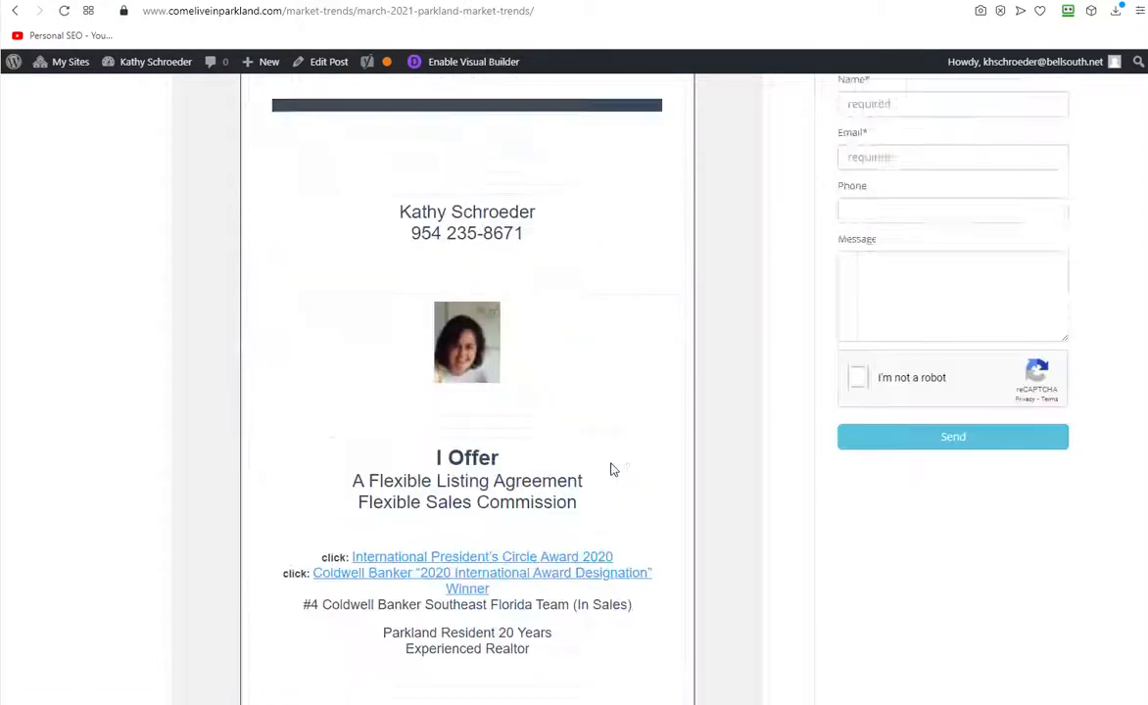
{"action": "scroll", "coordinate": [612, 469], "scroll_direction": "up", "scroll_amount": 8}
{"action": "scroll", "coordinate": [632, 437], "scroll_direction": "up", "scroll_amount": 3}
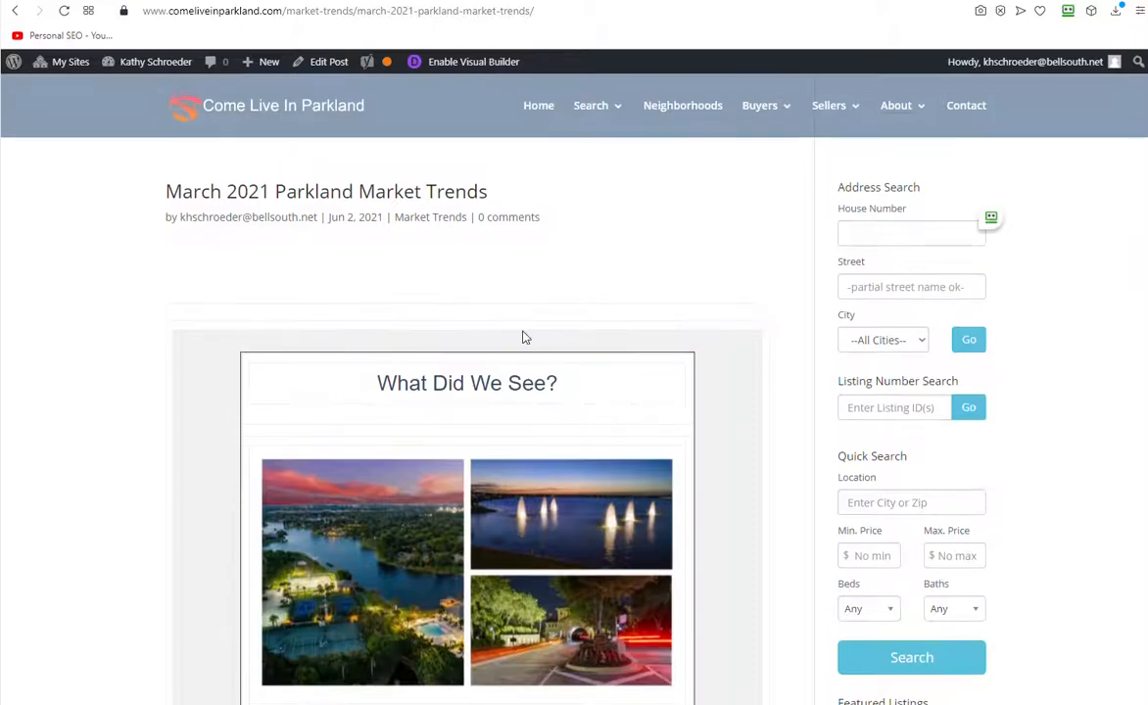